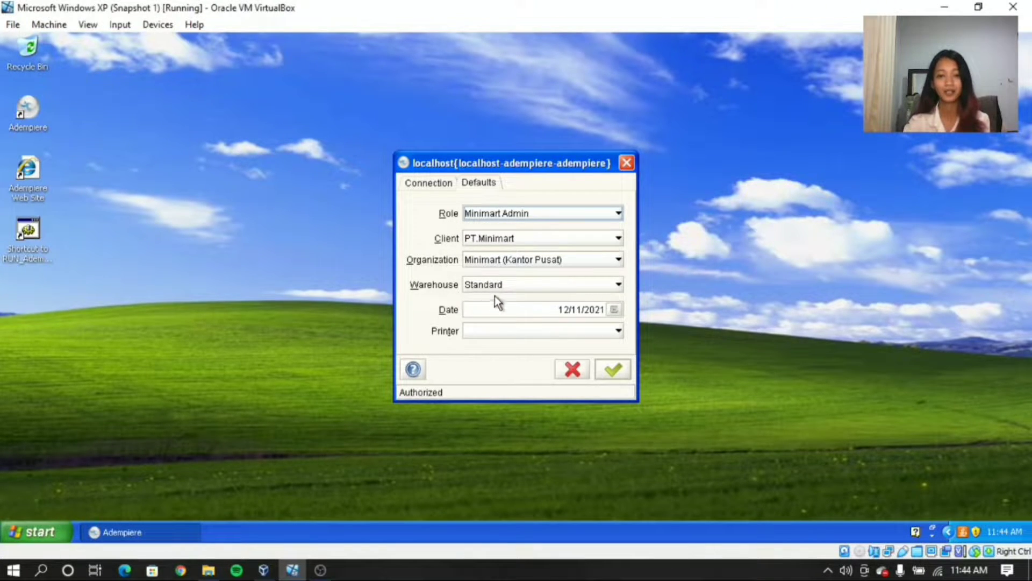
Log in with the Minimart Admin role and open all Product records under Material Management Rules.
{"action": "left_click", "coordinate": [616, 378]}
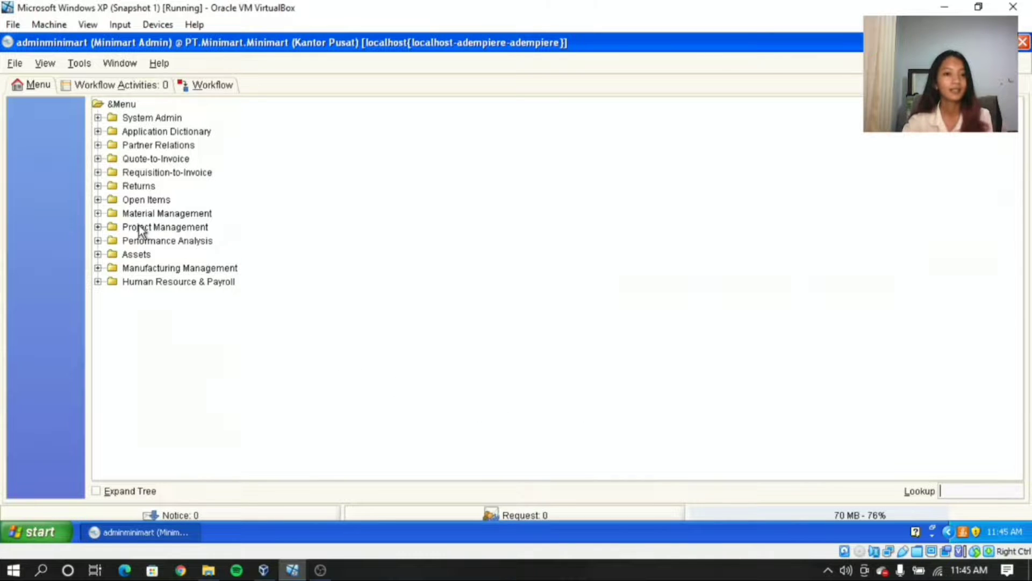
{"action": "left_click", "coordinate": [99, 213]}
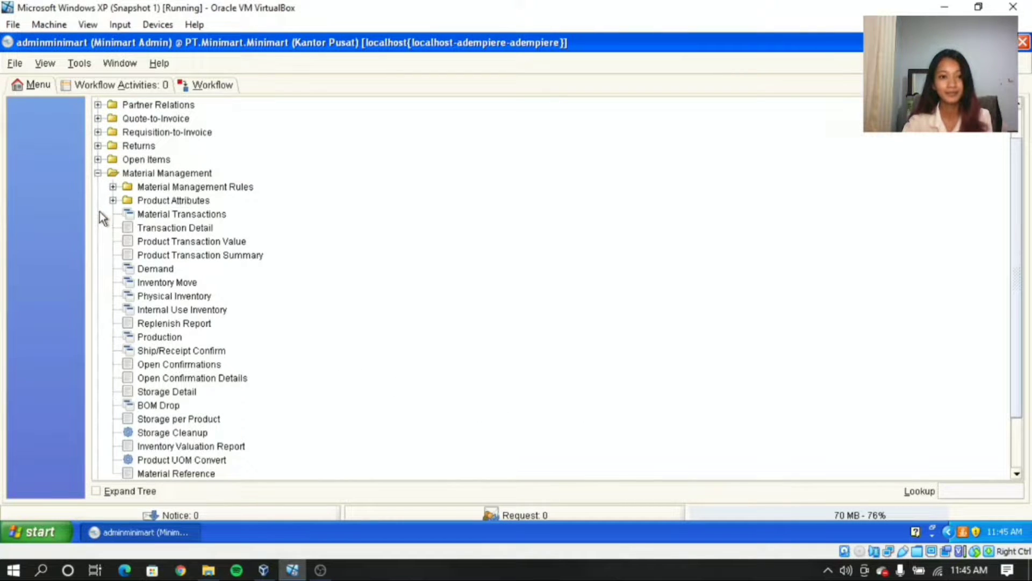
{"action": "scroll", "coordinate": [102, 218], "scroll_direction": "down", "scroll_amount": 1}
{"action": "left_click", "coordinate": [112, 159]}
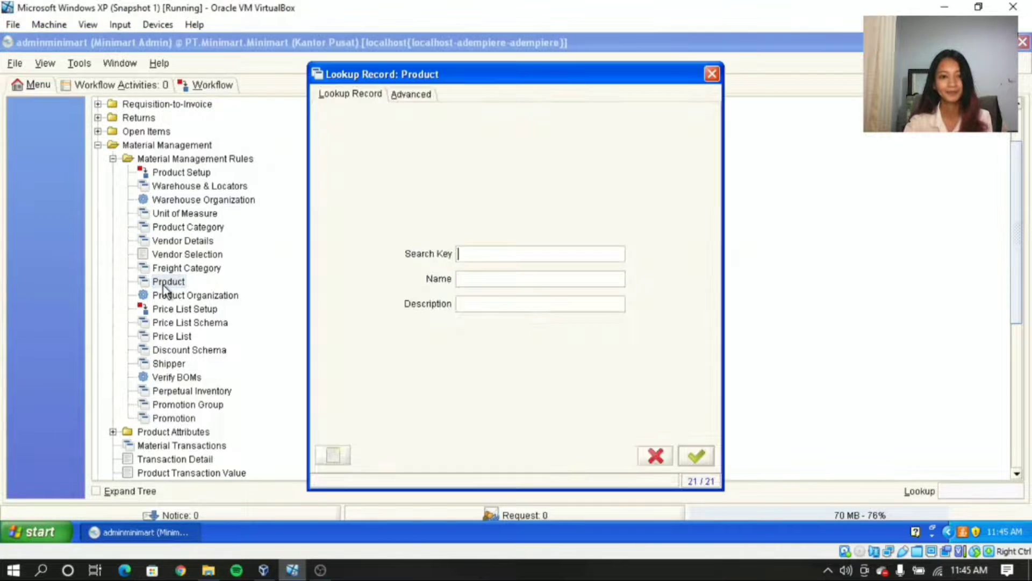
{"action": "left_click", "coordinate": [695, 454]}
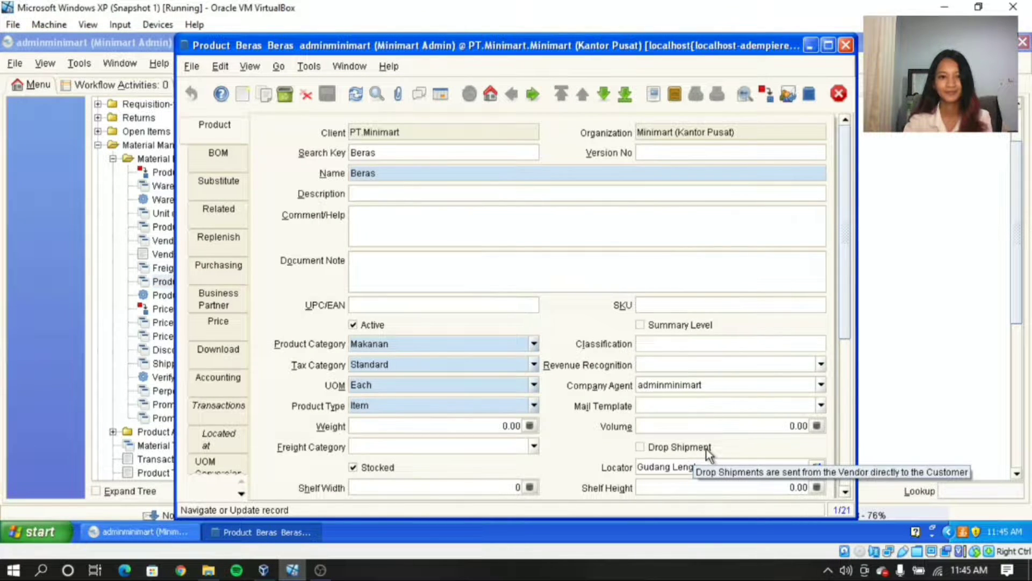
Examine the price list entries of the Beras product and return to the product list.
{"action": "left_click", "coordinate": [228, 324]}
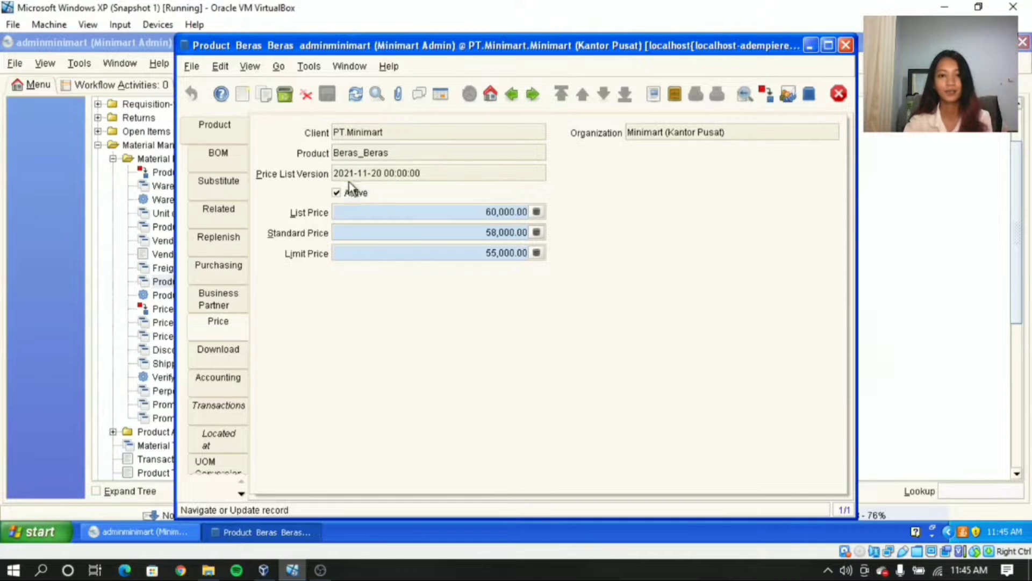
{"action": "left_click", "coordinate": [437, 92]}
{"action": "left_click", "coordinate": [438, 95]}
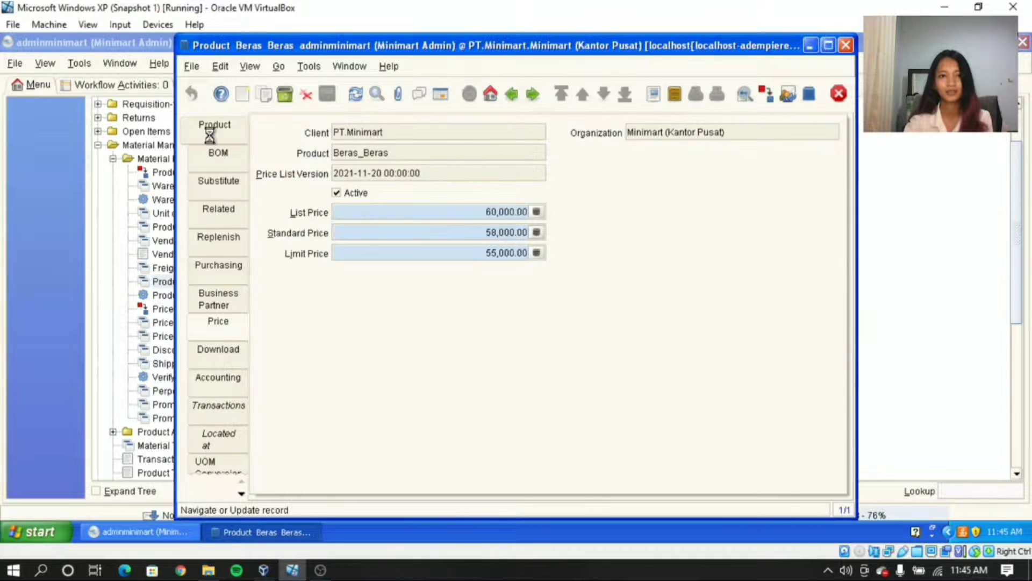
{"action": "left_click", "coordinate": [440, 94]}
Examine the purchasing details and selling prices of the Es Krim product.
{"action": "left_click", "coordinate": [441, 148]}
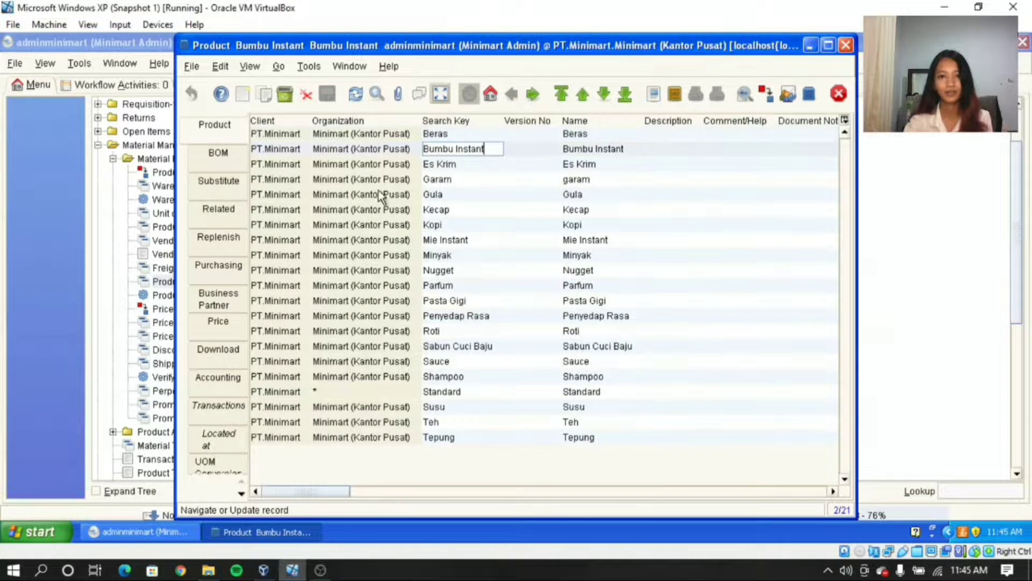
{"action": "left_click", "coordinate": [442, 164]}
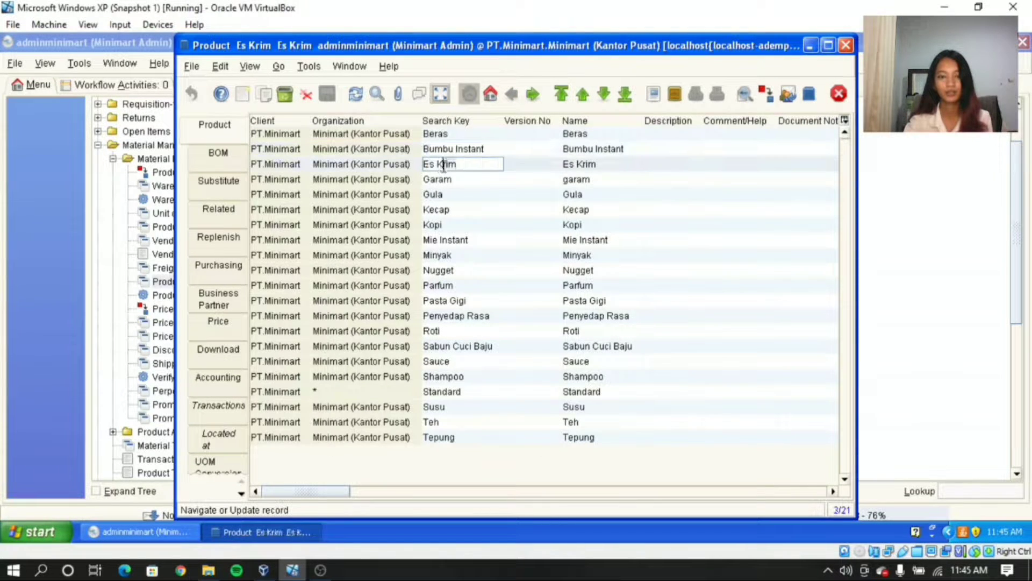
{"action": "left_click", "coordinate": [202, 328]}
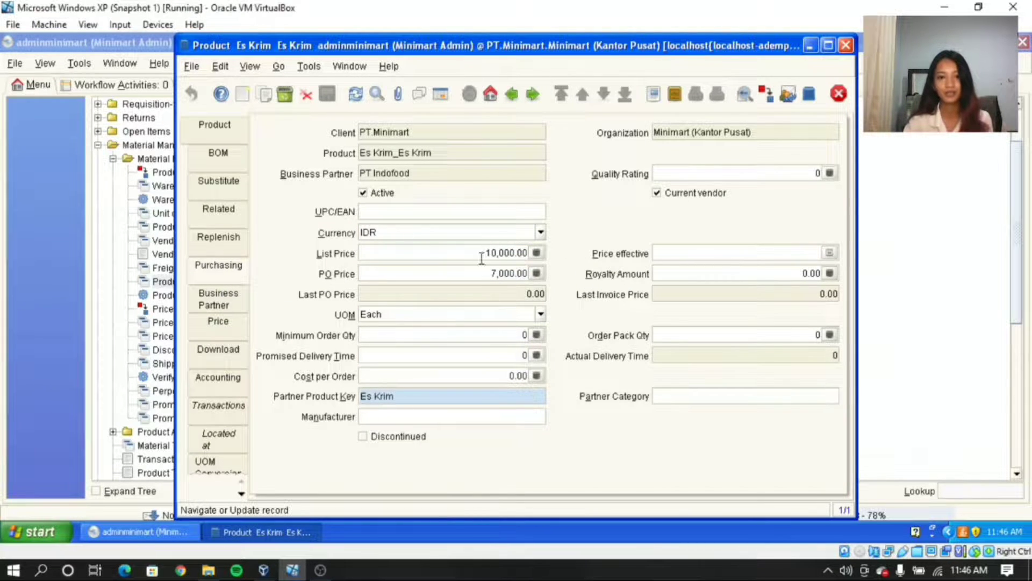
{"action": "left_click", "coordinate": [219, 325]}
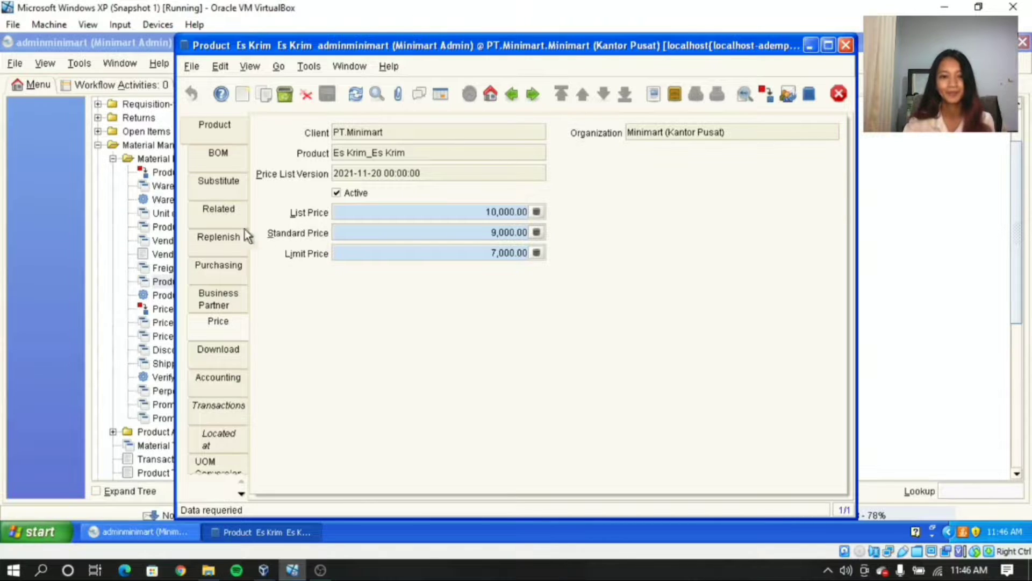
{"action": "left_click", "coordinate": [222, 270]}
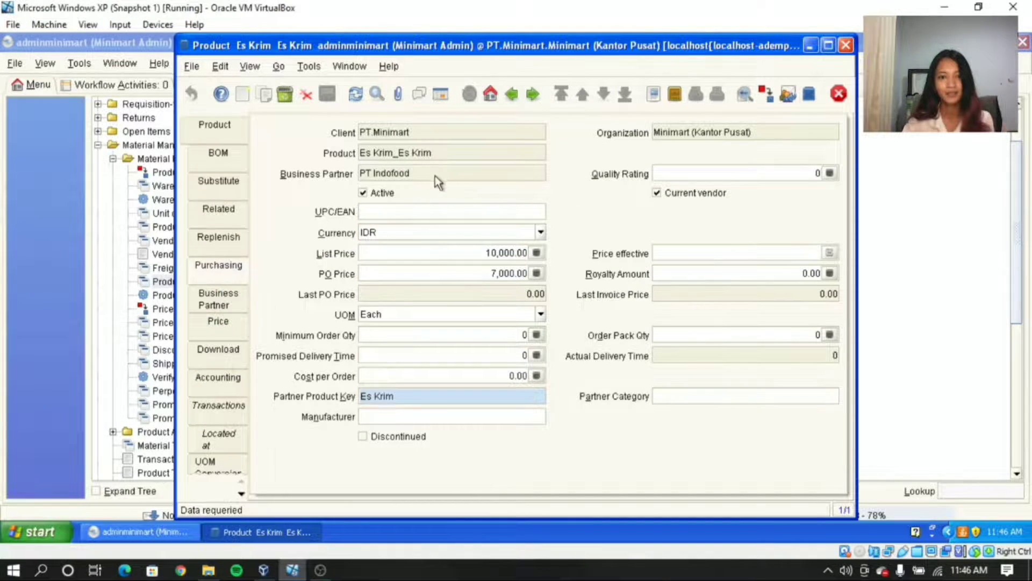
Examine the purchasing details of the Gula product and close the Product window.
{"action": "left_click", "coordinate": [441, 96]}
{"action": "left_click", "coordinate": [443, 95]}
{"action": "left_click", "coordinate": [220, 126]}
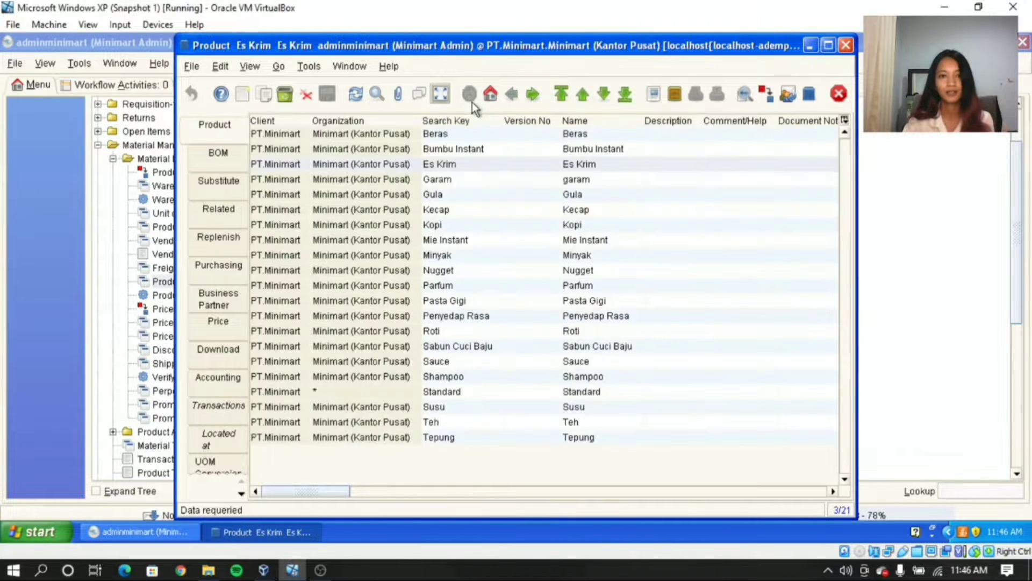
{"action": "left_click", "coordinate": [452, 191]}
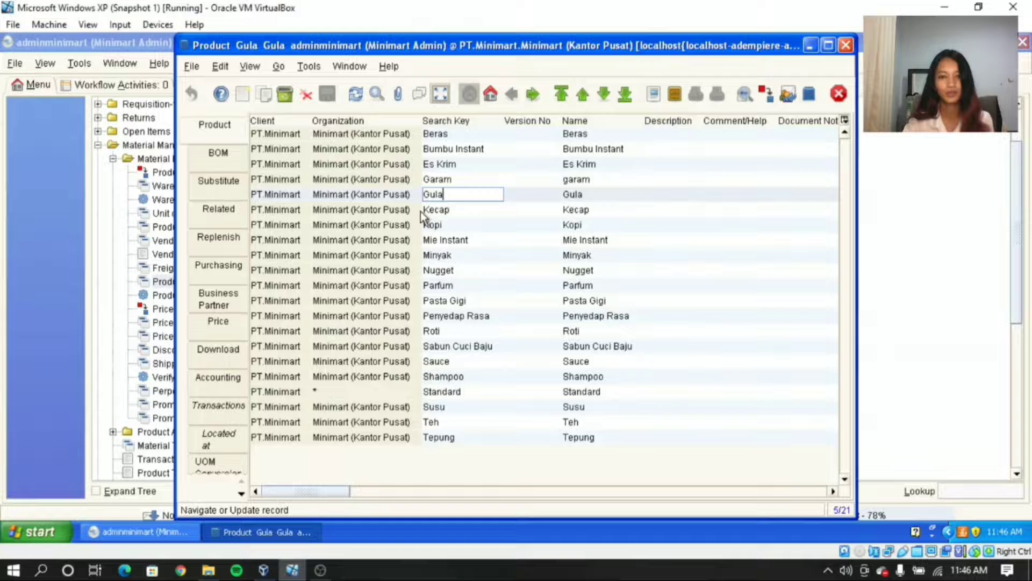
{"action": "left_click", "coordinate": [218, 264]}
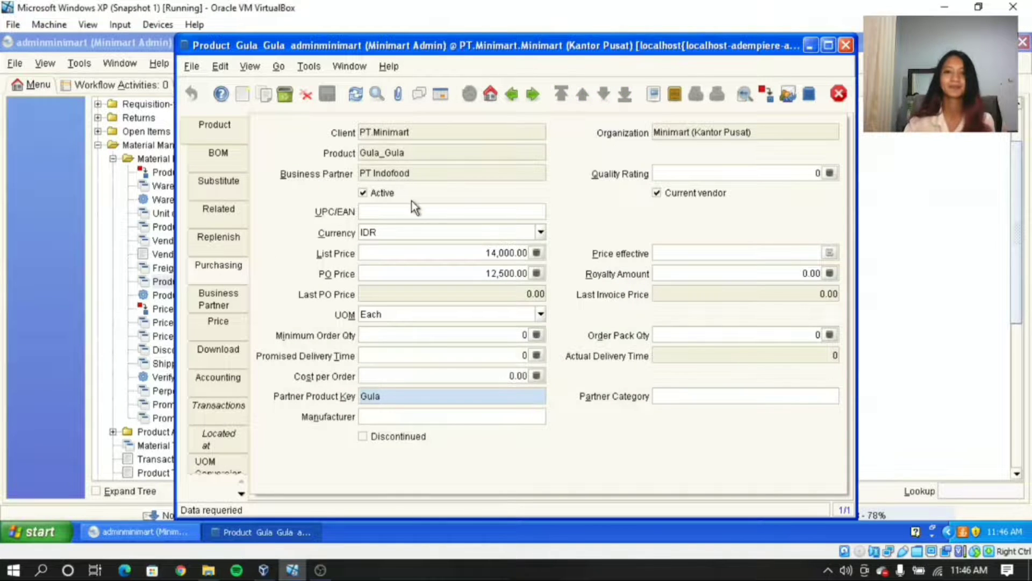
{"action": "left_click", "coordinate": [838, 95]}
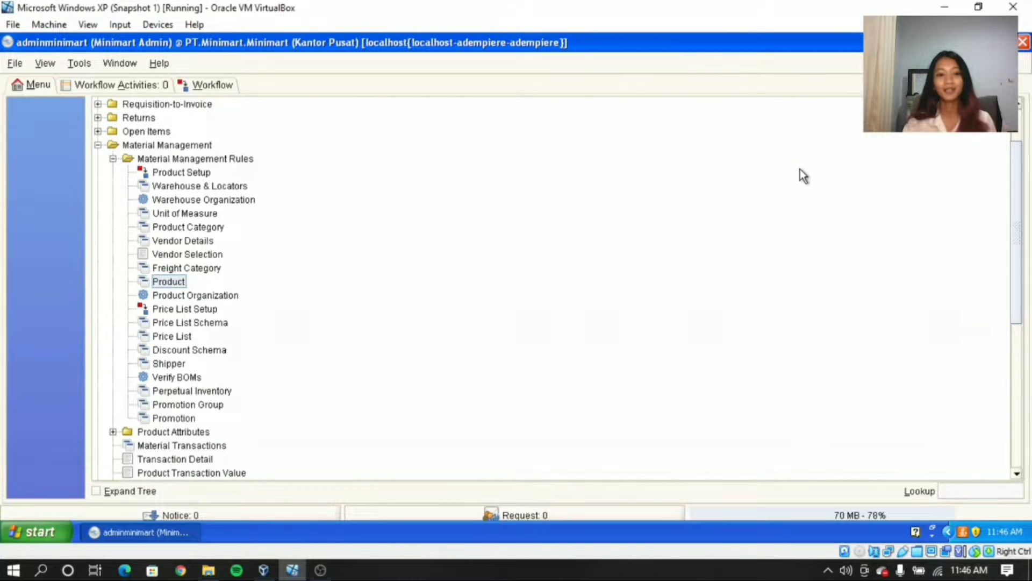
Open a new Requisition from Requisition-to-Invoice and set its document type to Purchase Requisition.
{"action": "left_click", "coordinate": [98, 144]}
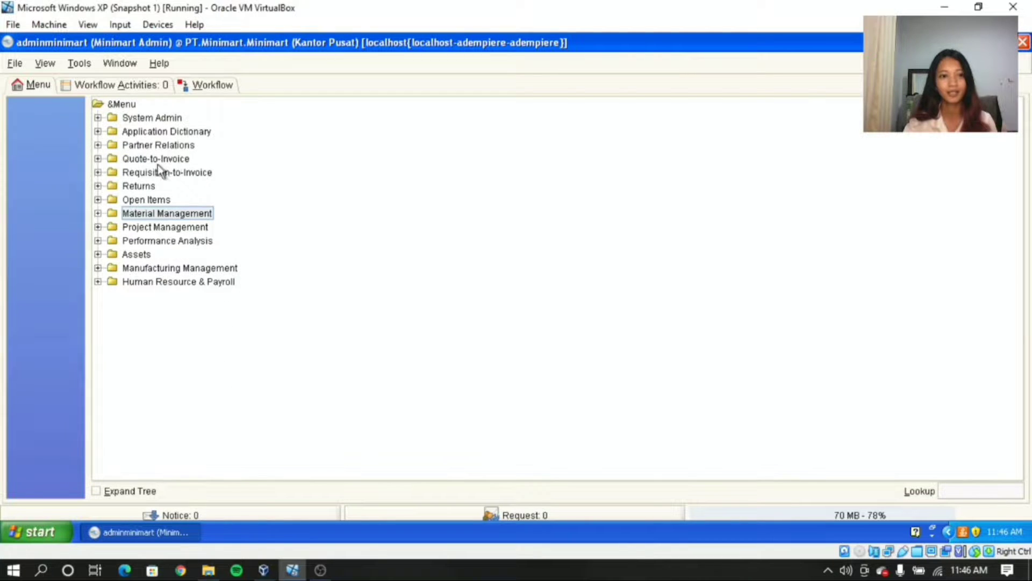
{"action": "left_click", "coordinate": [98, 173]}
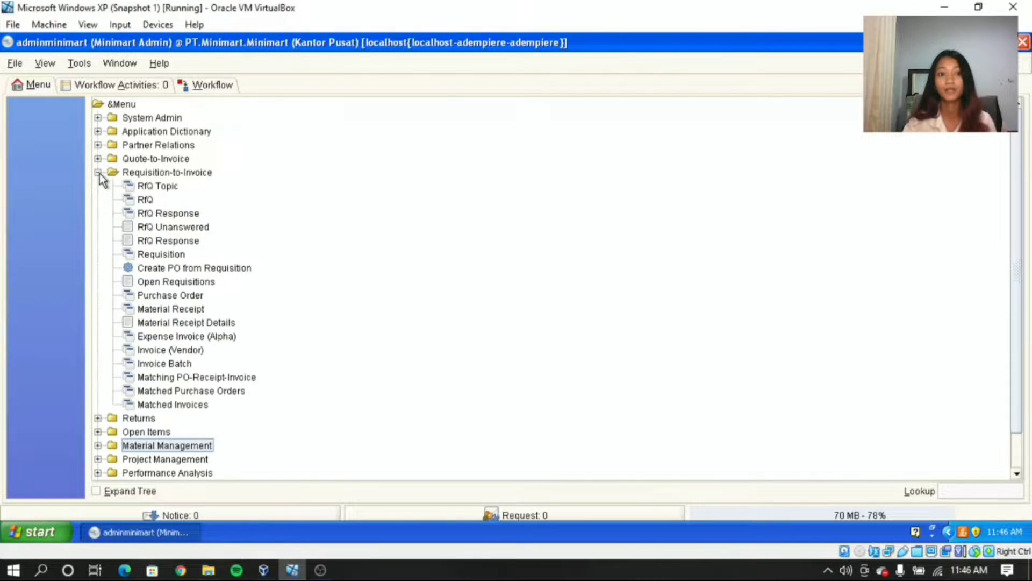
{"action": "left_click", "coordinate": [152, 254]}
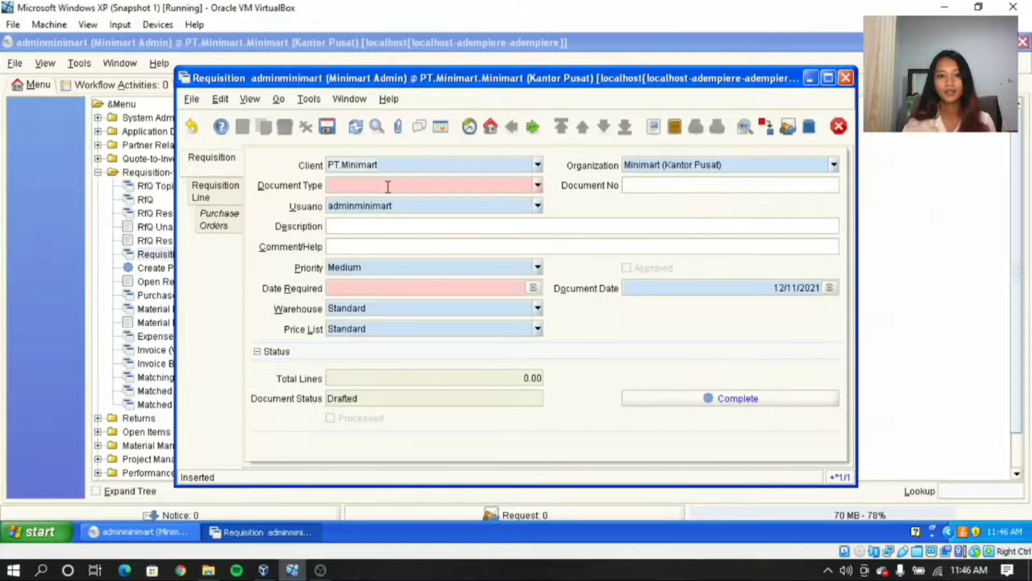
{"action": "left_click", "coordinate": [537, 186]}
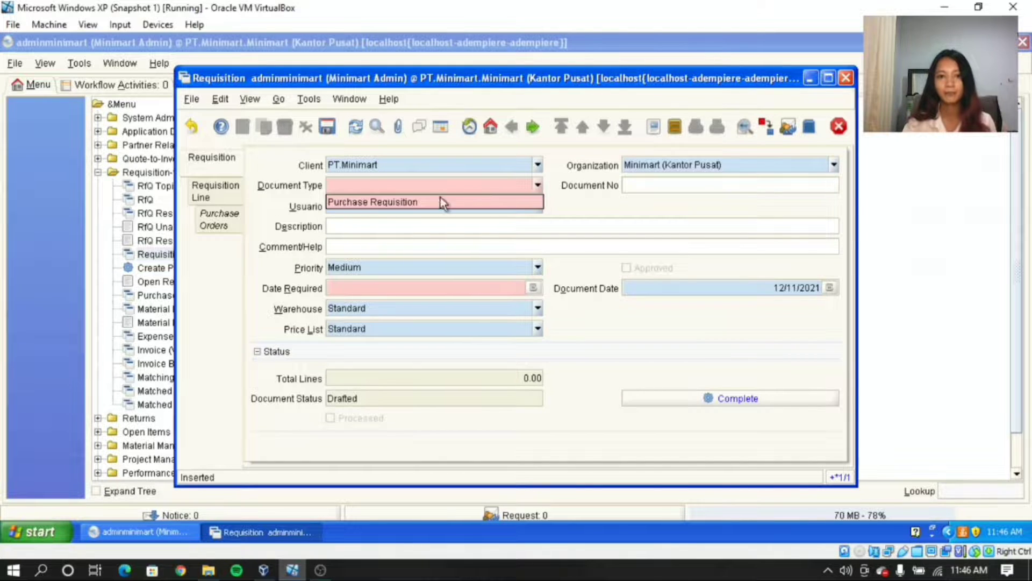
{"action": "left_click", "coordinate": [376, 203]}
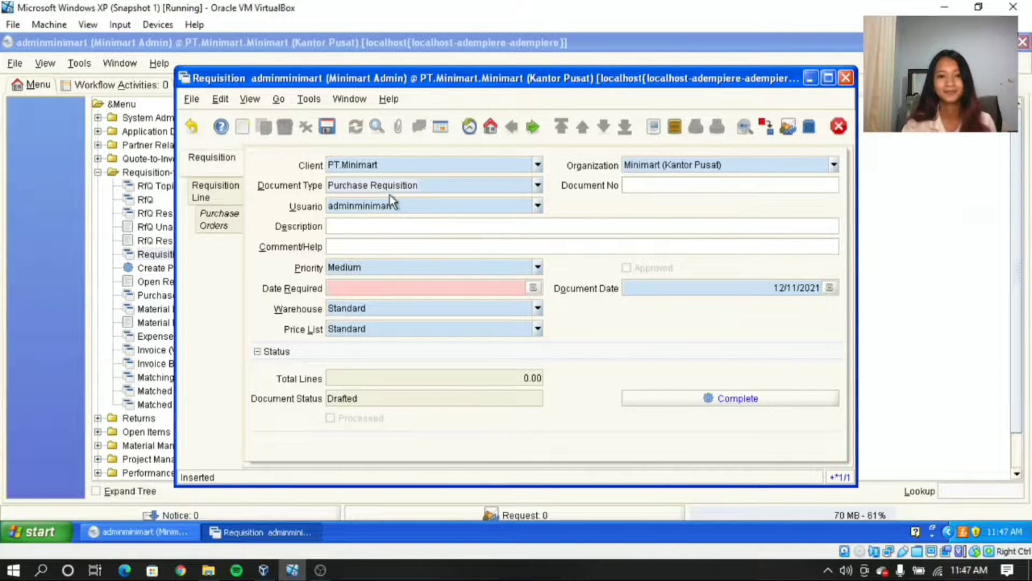
Enter "pembelian barang tahap 3" as the requisition's description.
{"action": "left_click", "coordinate": [373, 226]}
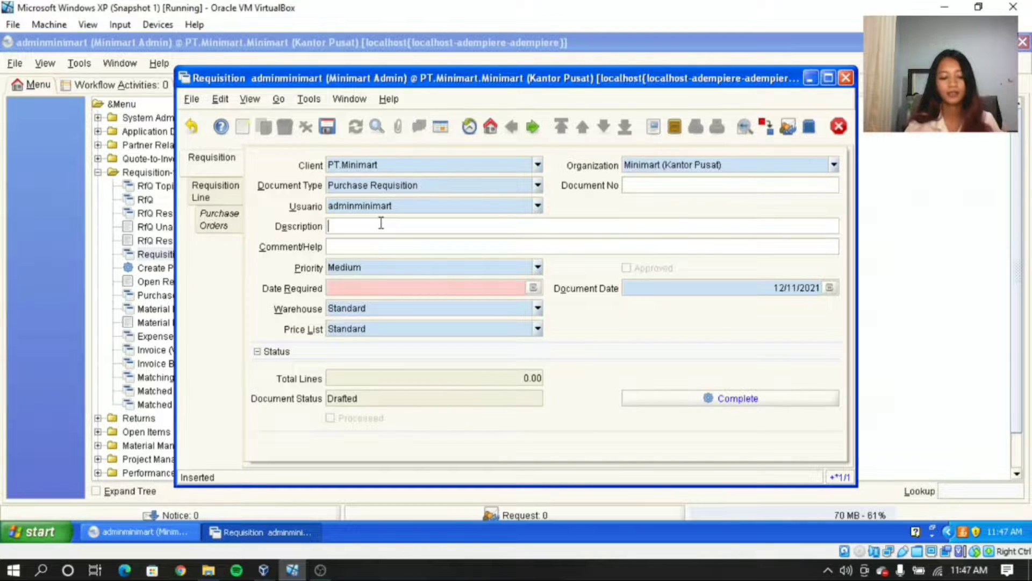
{"action": "type", "text": "pembelian"}
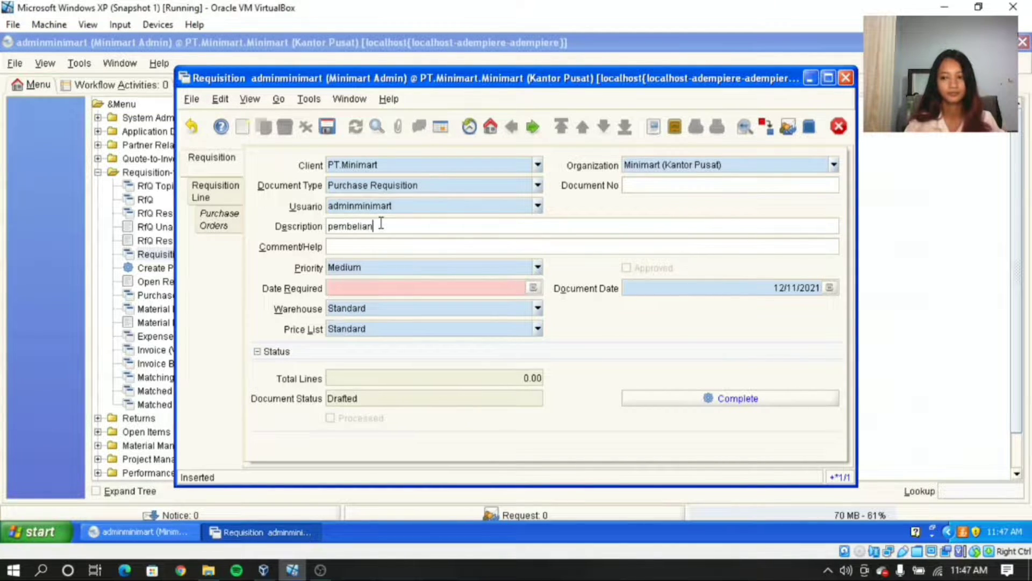
{"action": "type", "text": " b"}
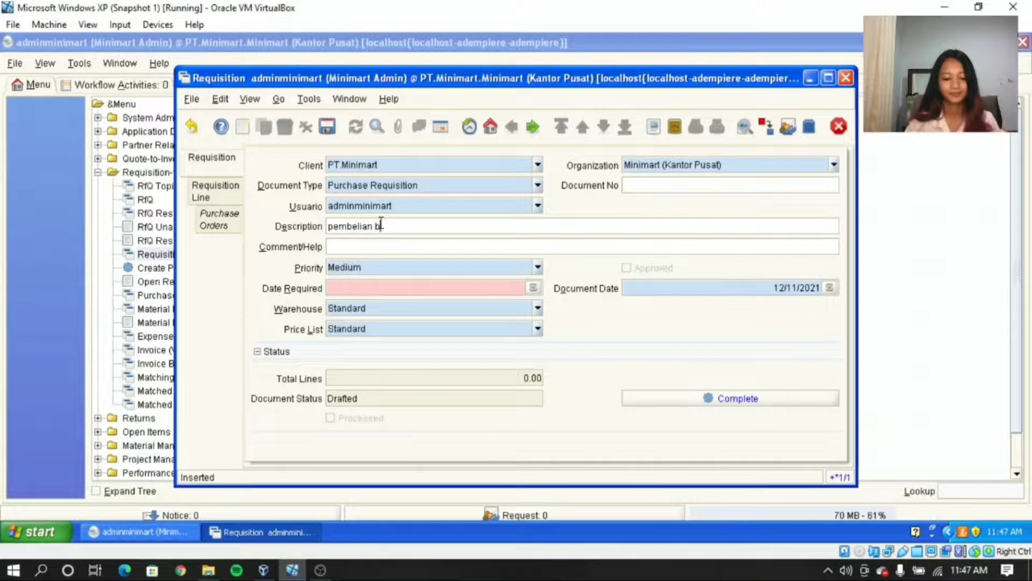
{"action": "type", "text": "arang tahap "}
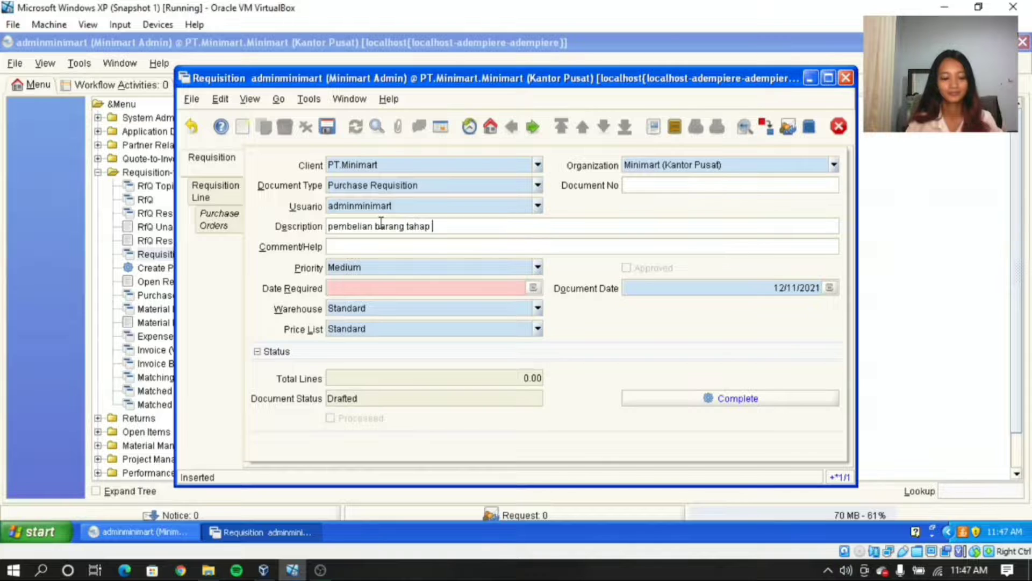
{"action": "type", "text": "3"}
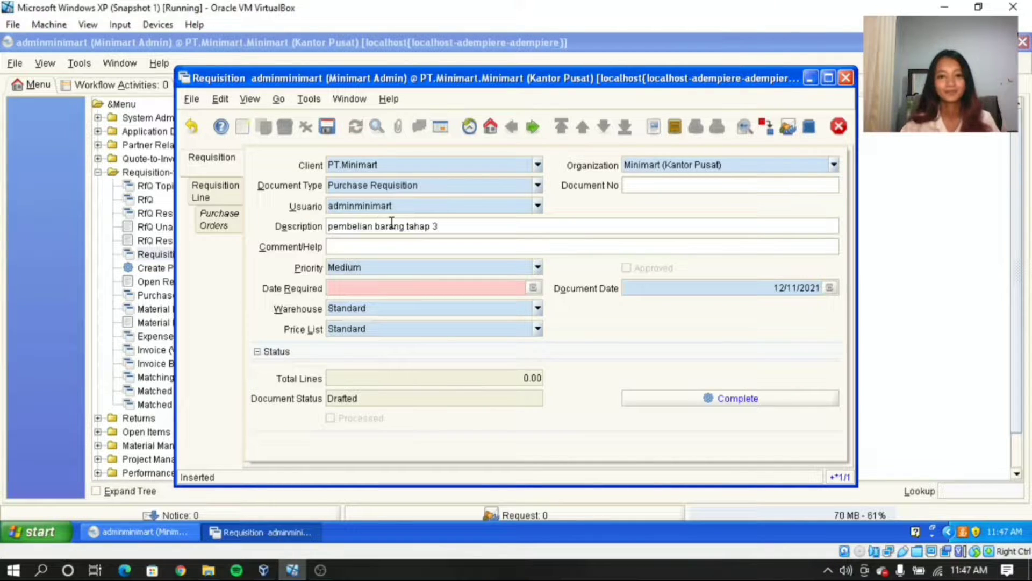
Set the requisition's document number to 120001.
{"action": "left_click", "coordinate": [650, 186]}
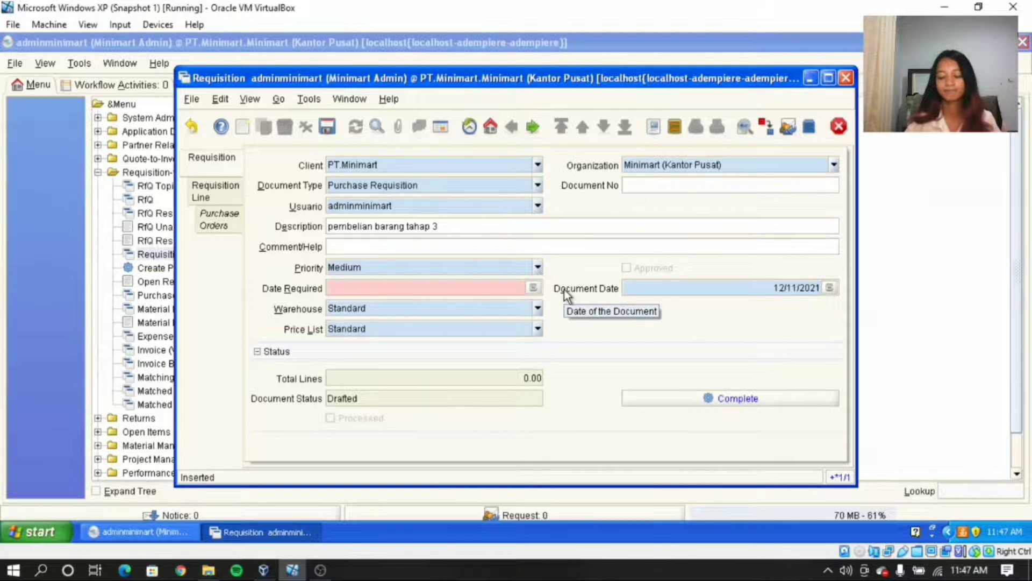
{"action": "type", "text": "12000"}
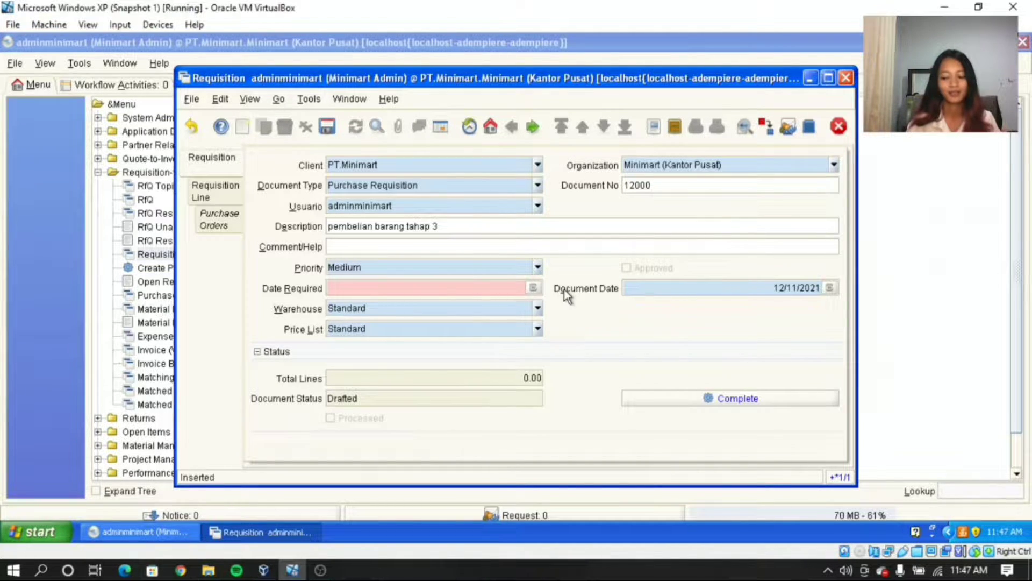
{"action": "type", "text": "1"}
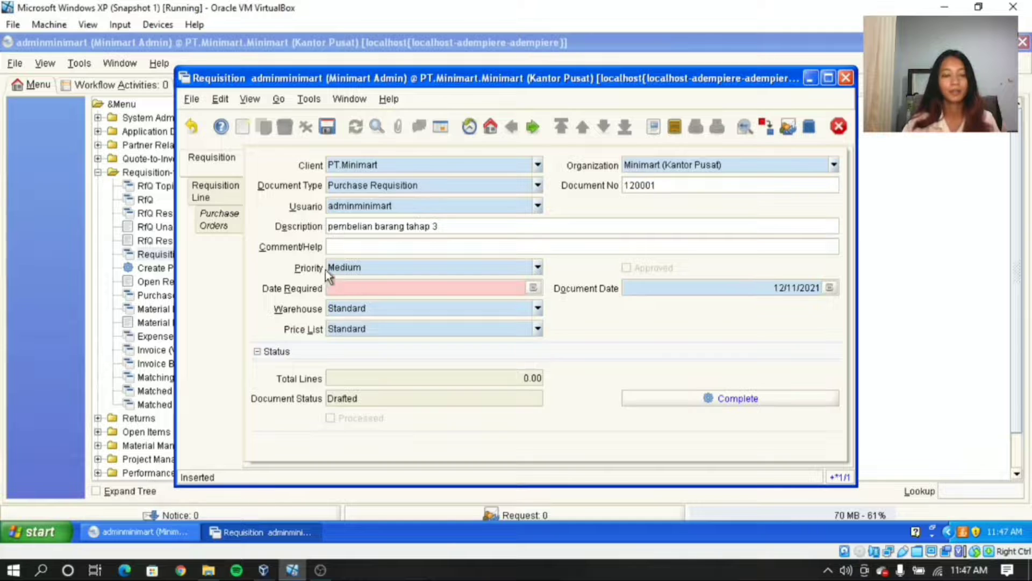
Set the requisition's priority to Urgent and its required date to 12/14/2021.
{"action": "left_click", "coordinate": [538, 271]}
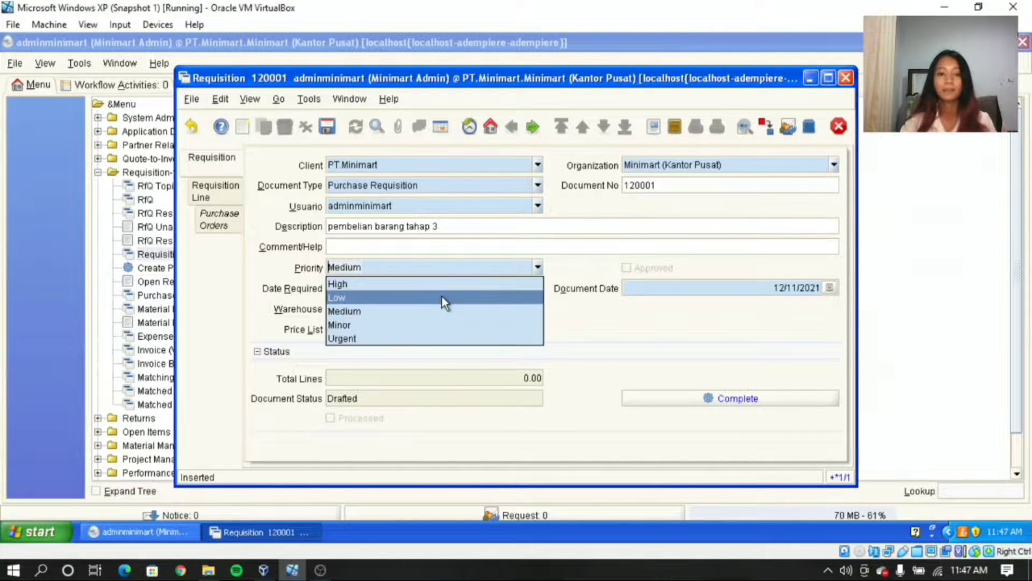
{"action": "left_click", "coordinate": [347, 339]}
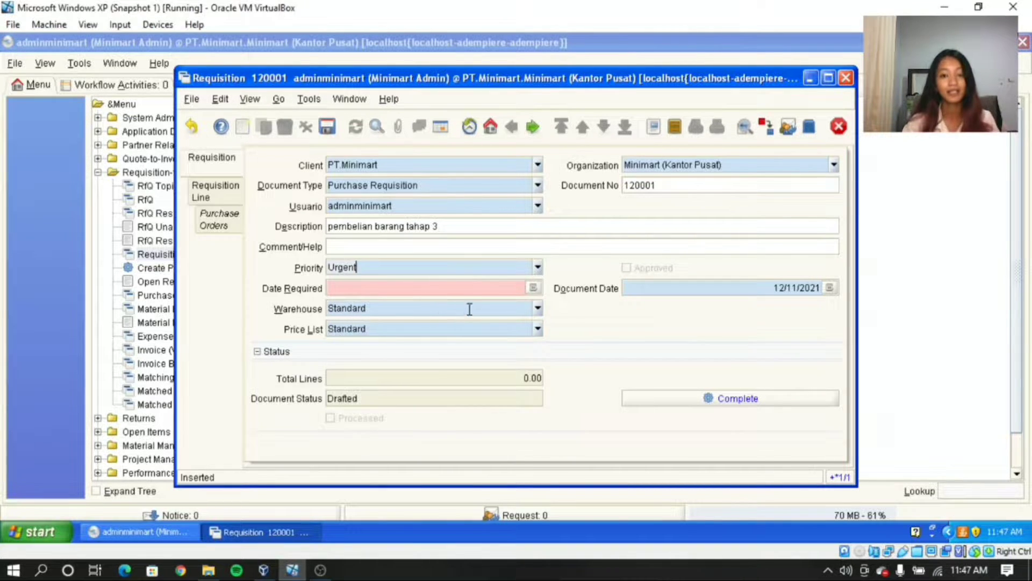
{"action": "left_click", "coordinate": [533, 289]}
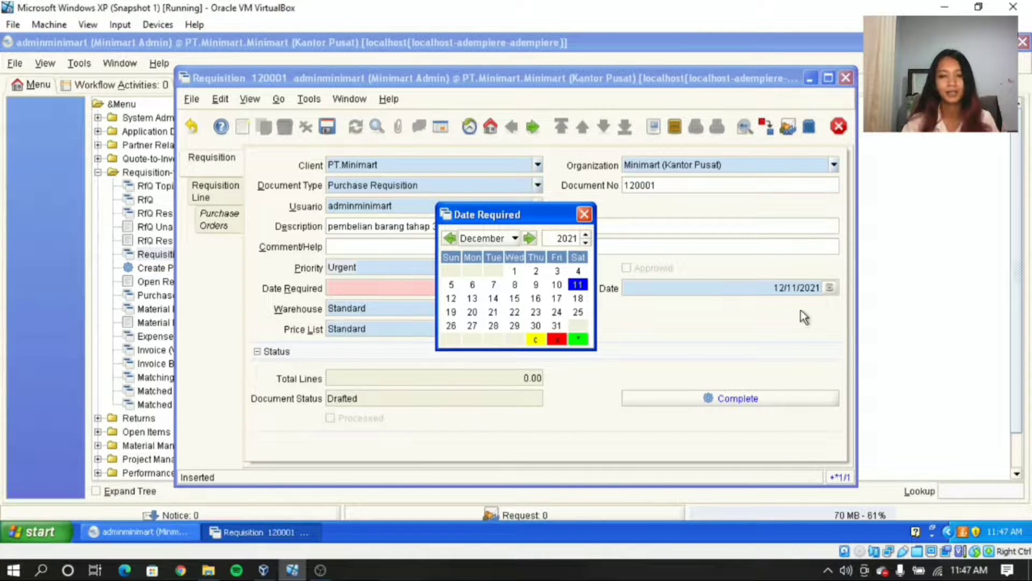
{"action": "double_click", "coordinate": [493, 299]}
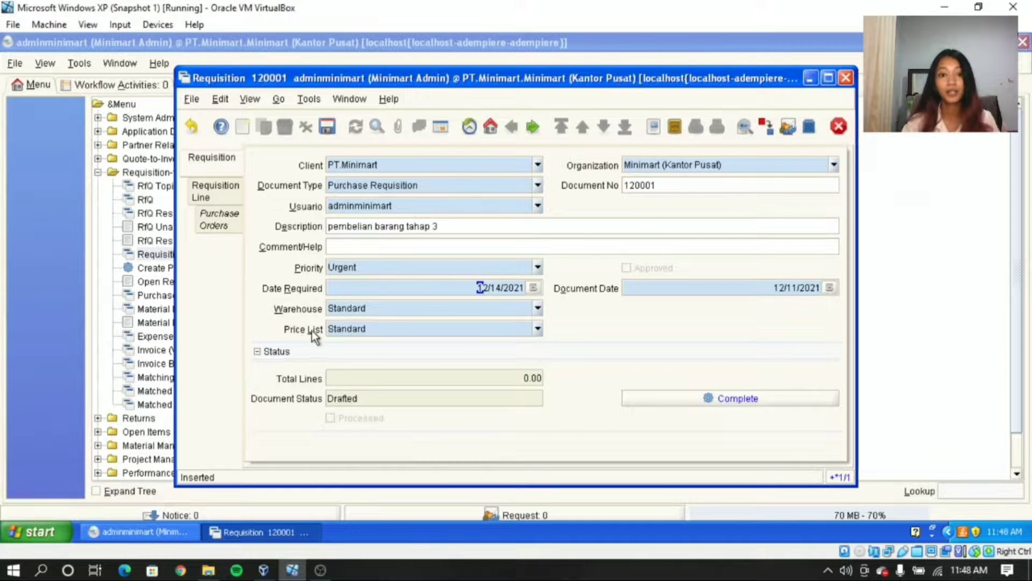
Set the requisition's warehouse to Gudang Lengkap and its price list to "Harga untuk per tanggal 20 November 2021", and save the record.
{"action": "left_click", "coordinate": [537, 311]}
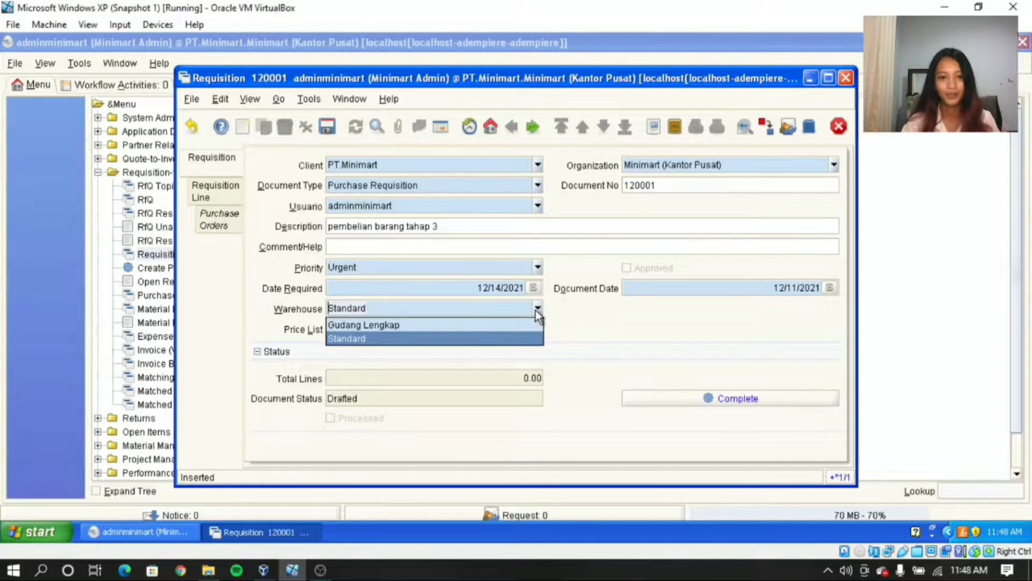
{"action": "left_click", "coordinate": [386, 324]}
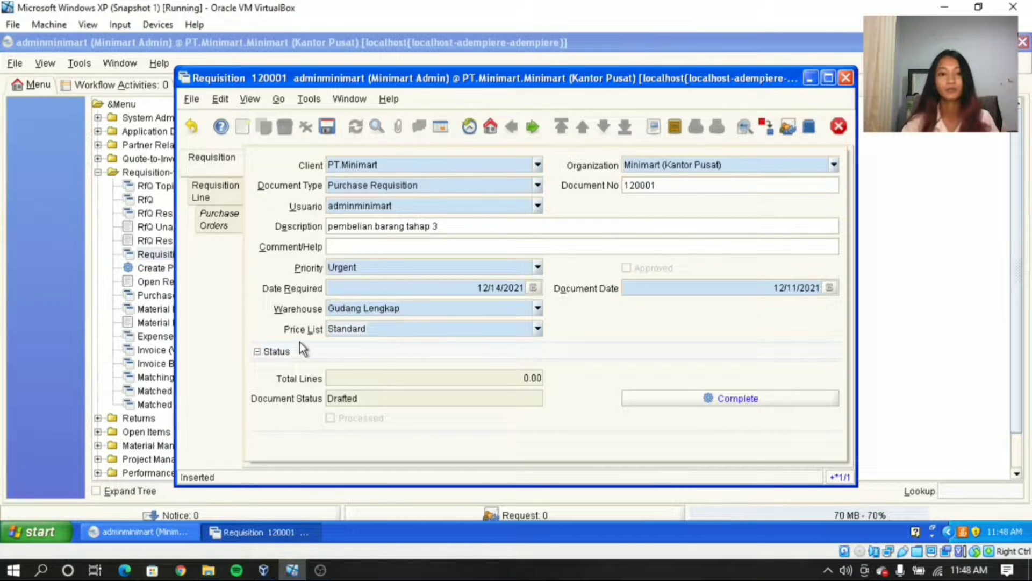
{"action": "left_click", "coordinate": [538, 329]}
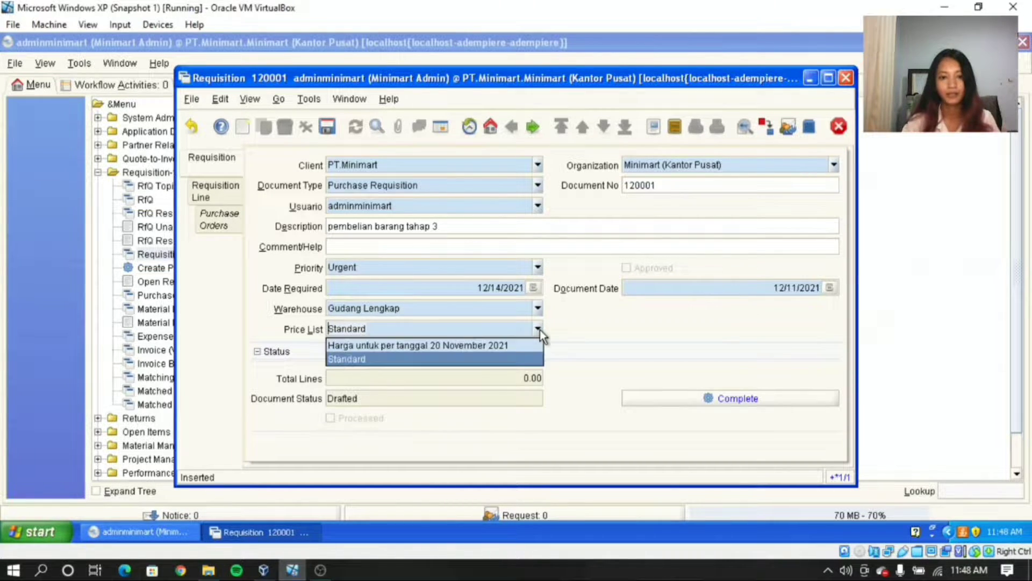
{"action": "left_click", "coordinate": [396, 346]}
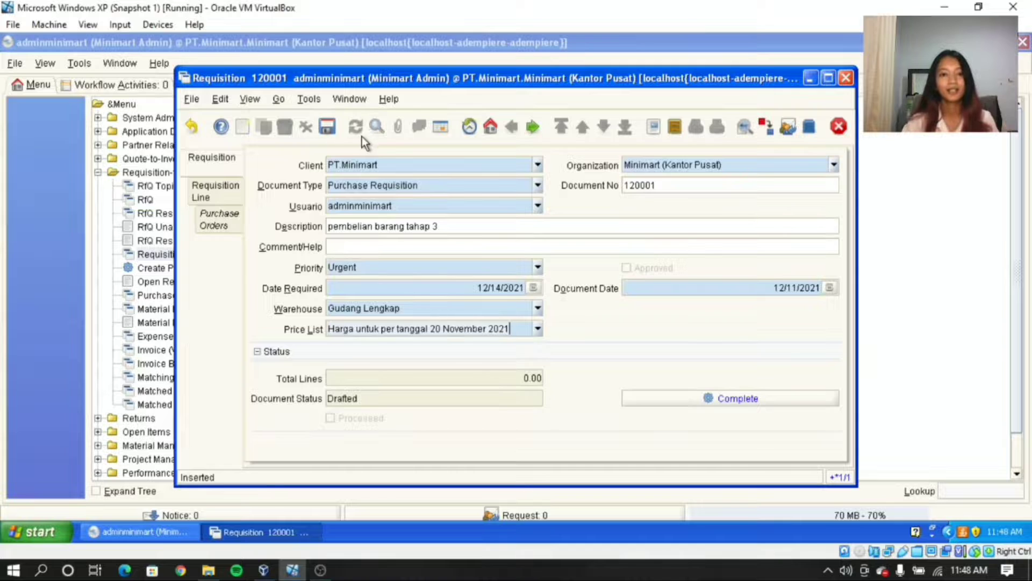
{"action": "left_click", "coordinate": [328, 129]}
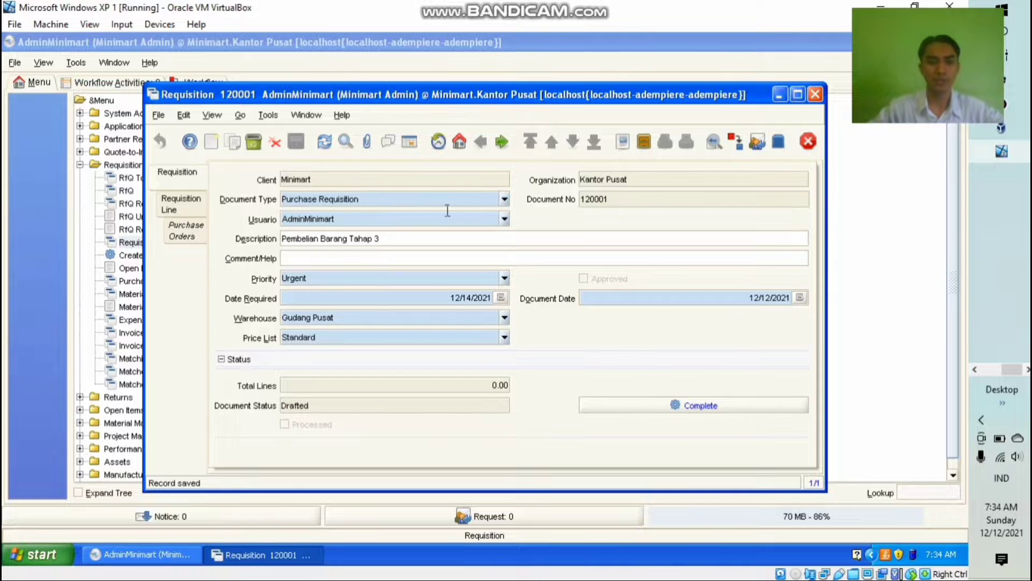
Open the requisition's lines and assign vendor PT Indofood as the business partner of line 10.
{"action": "left_click", "coordinate": [185, 205]}
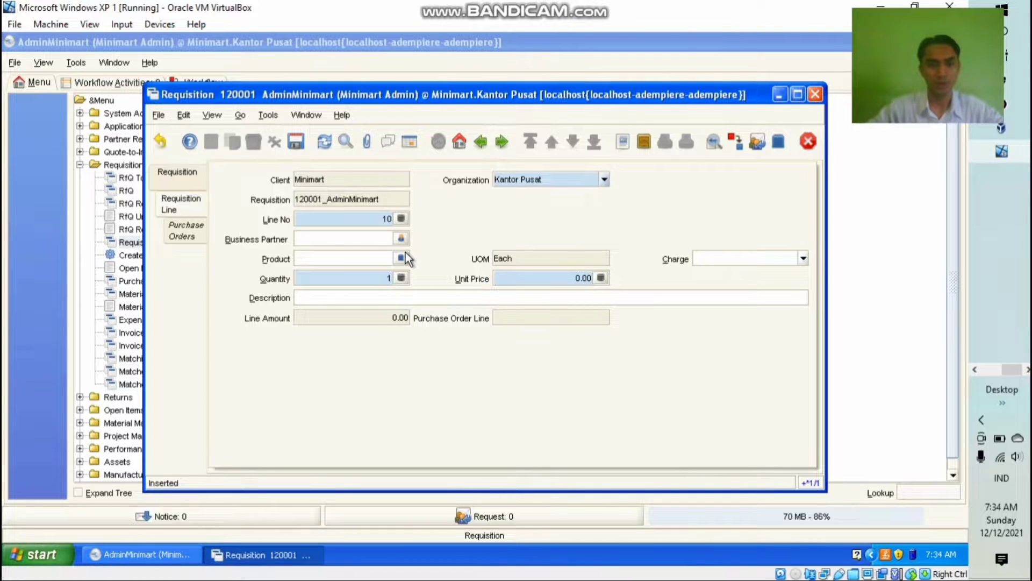
{"action": "left_click", "coordinate": [402, 238]}
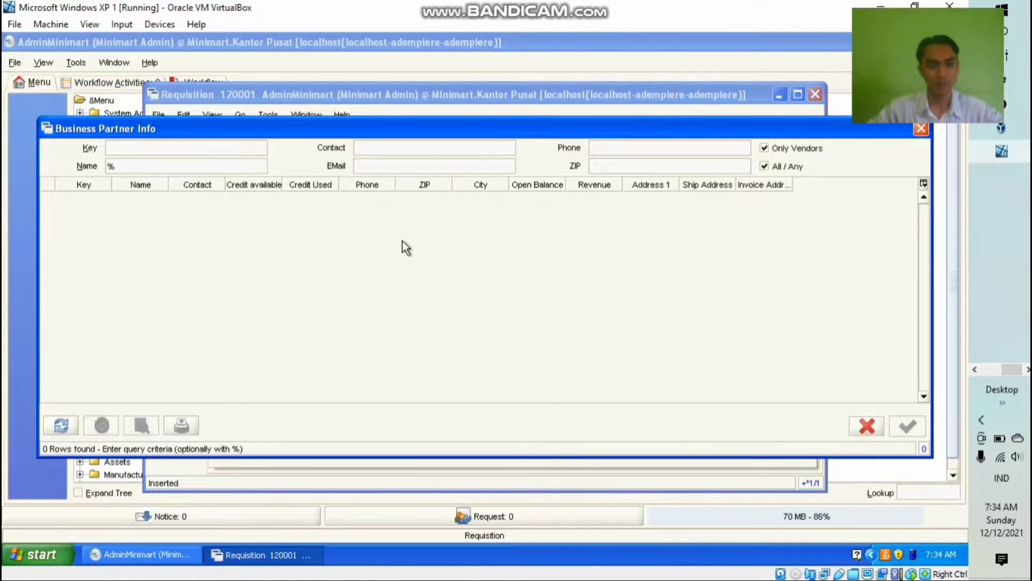
{"action": "left_click", "coordinate": [60, 426]}
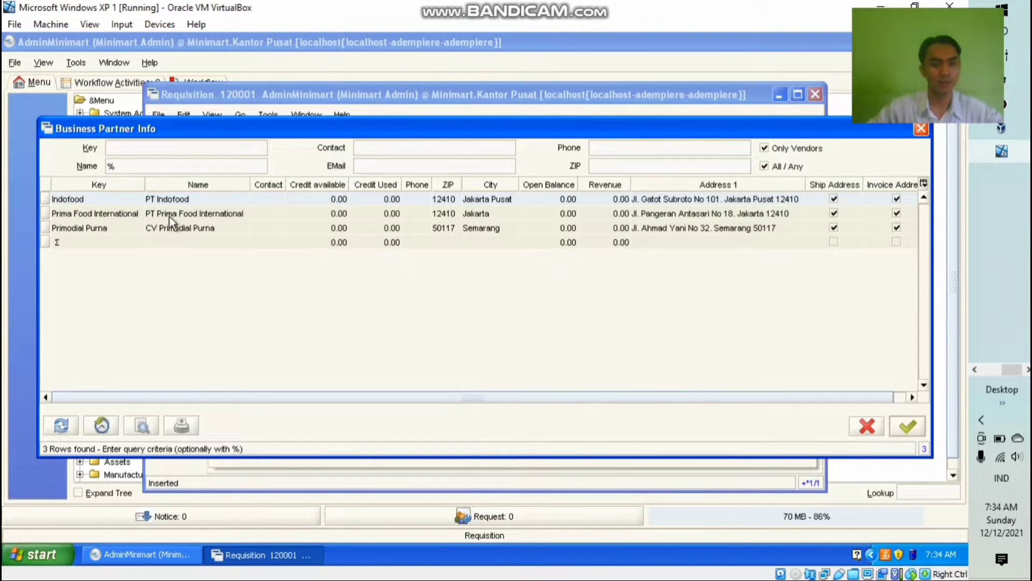
{"action": "left_click", "coordinate": [172, 201]}
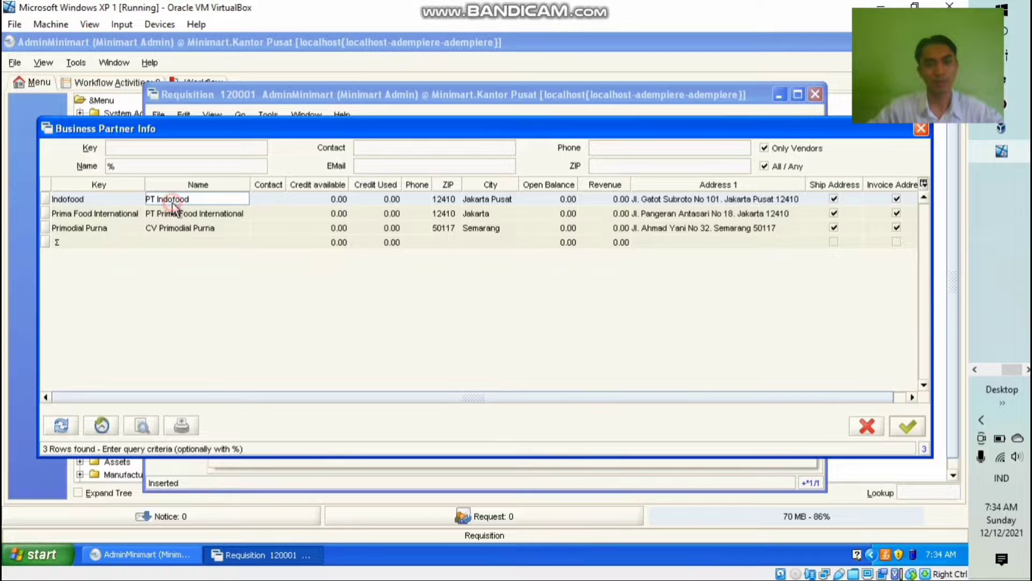
{"action": "left_click", "coordinate": [909, 426]}
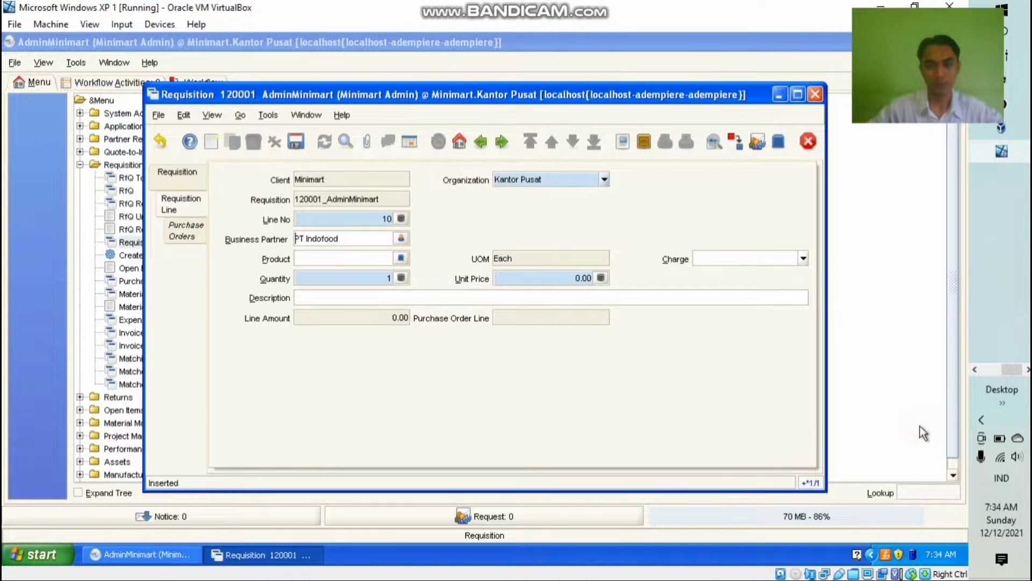
Look up the product list and assign Es Krim as the product of line 10.
{"action": "left_click", "coordinate": [402, 258]}
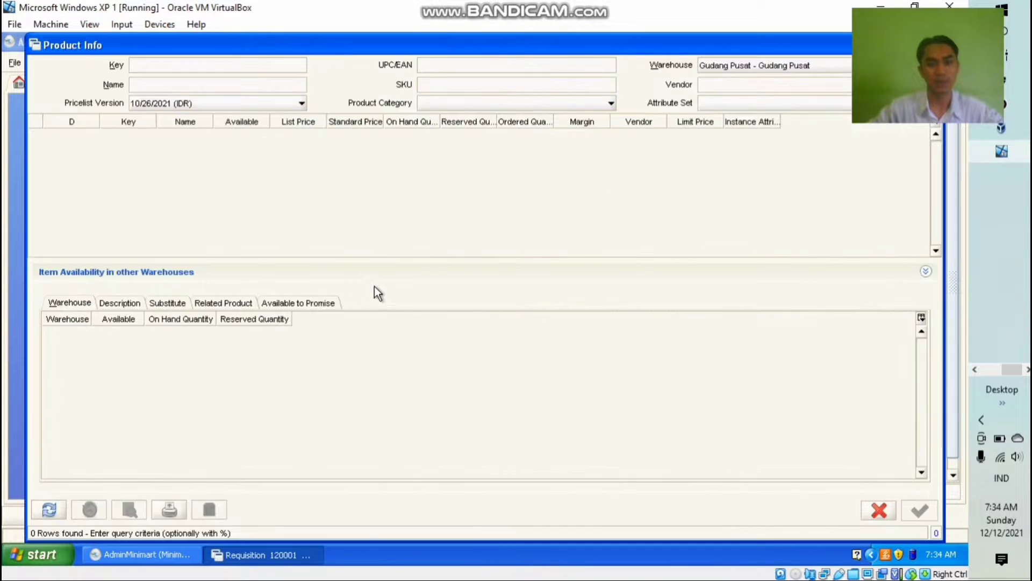
{"action": "left_click", "coordinate": [43, 511]}
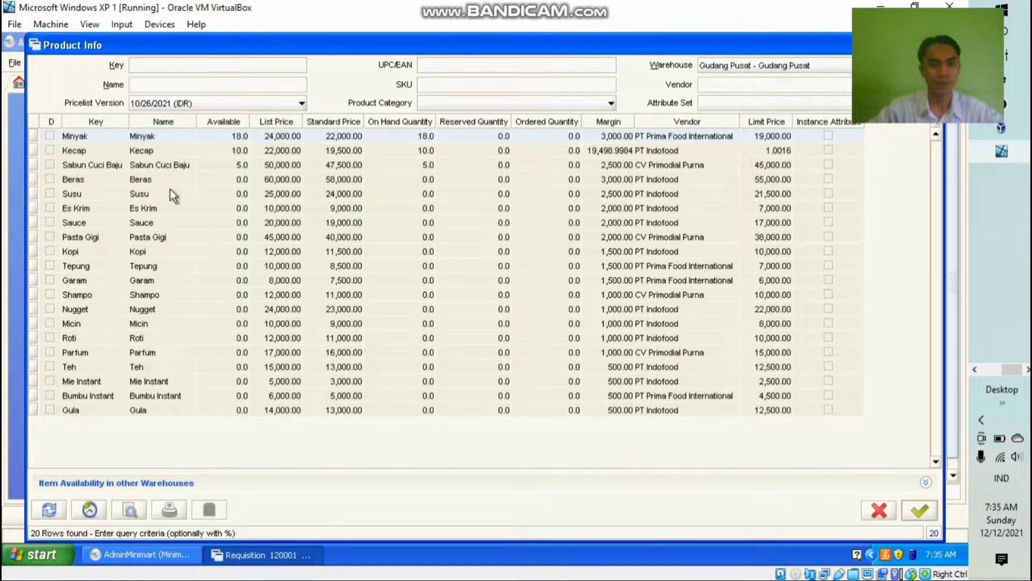
{"action": "left_click", "coordinate": [154, 205]}
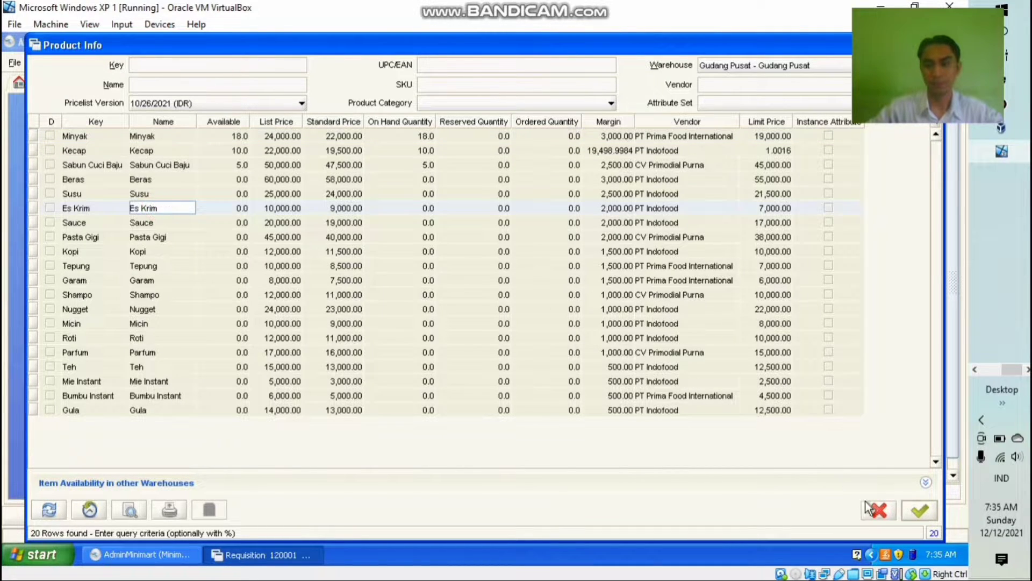
{"action": "left_click", "coordinate": [921, 511]}
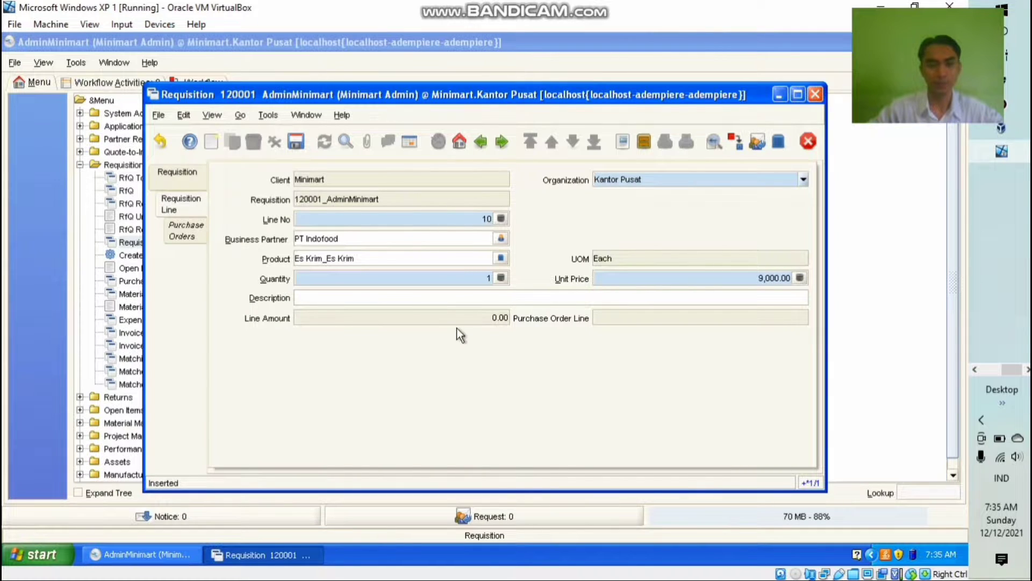
Set the Es Krim line's quantity to 20 and save the line.
{"action": "left_click", "coordinate": [502, 278]}
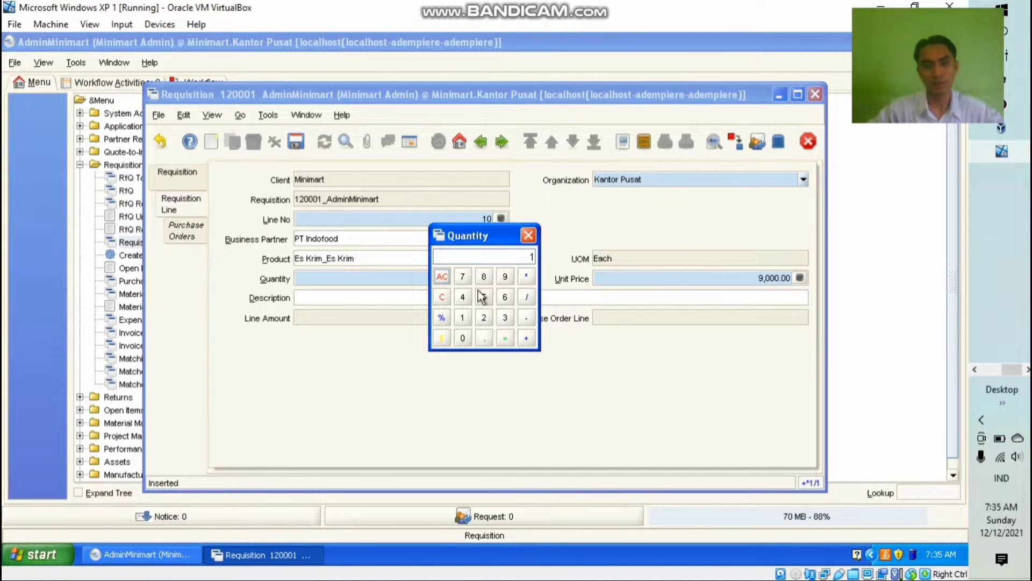
{"action": "left_click", "coordinate": [481, 318]}
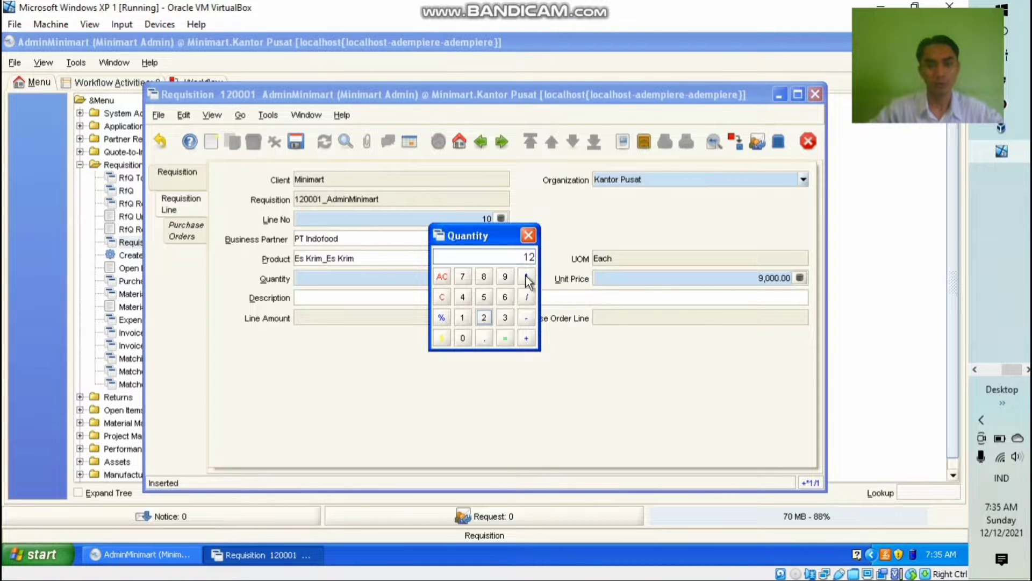
{"action": "left_click", "coordinate": [450, 275]}
{"action": "left_click", "coordinate": [488, 320]}
{"action": "left_click", "coordinate": [466, 334]}
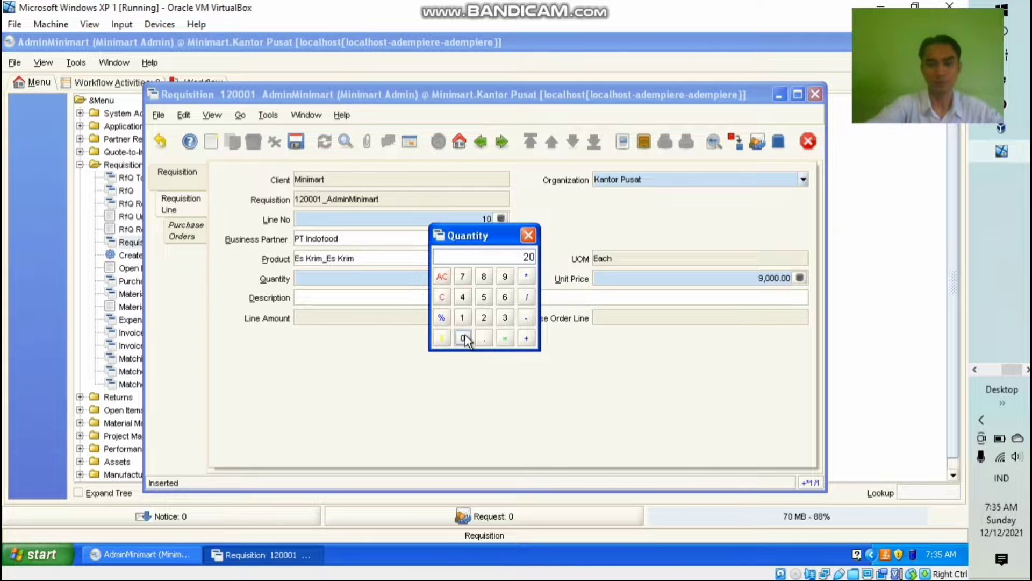
{"action": "key", "text": "Return"}
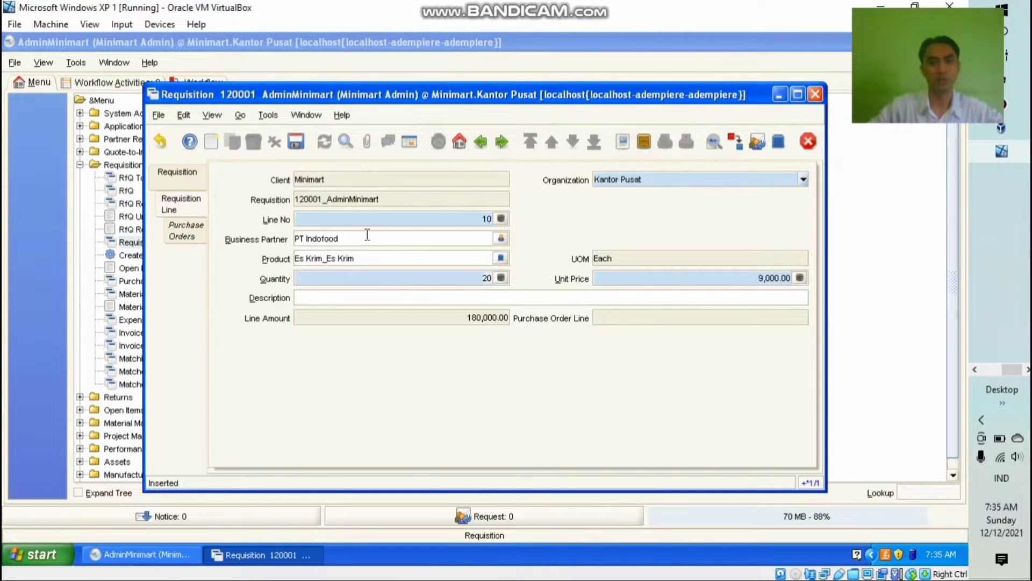
{"action": "left_click", "coordinate": [291, 138]}
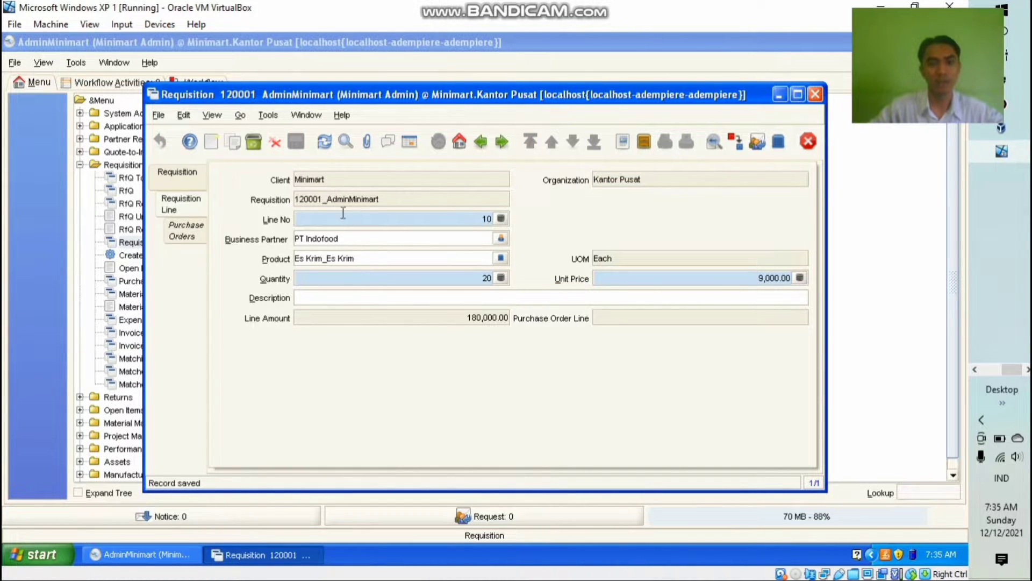
Add a second requisition line and assign PT Prima Food International as its business partner.
{"action": "left_click", "coordinate": [215, 144]}
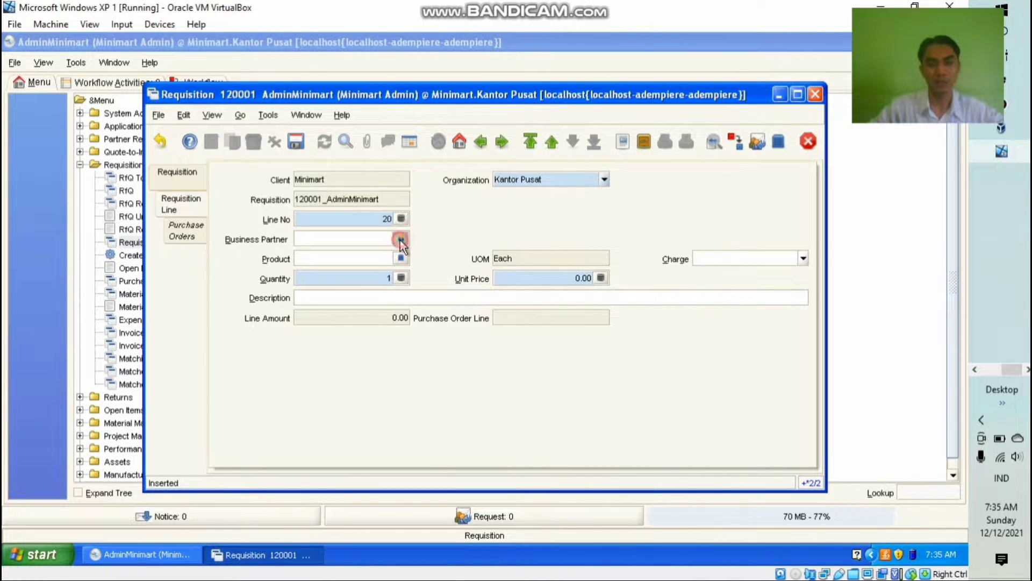
{"action": "left_click", "coordinate": [401, 240]}
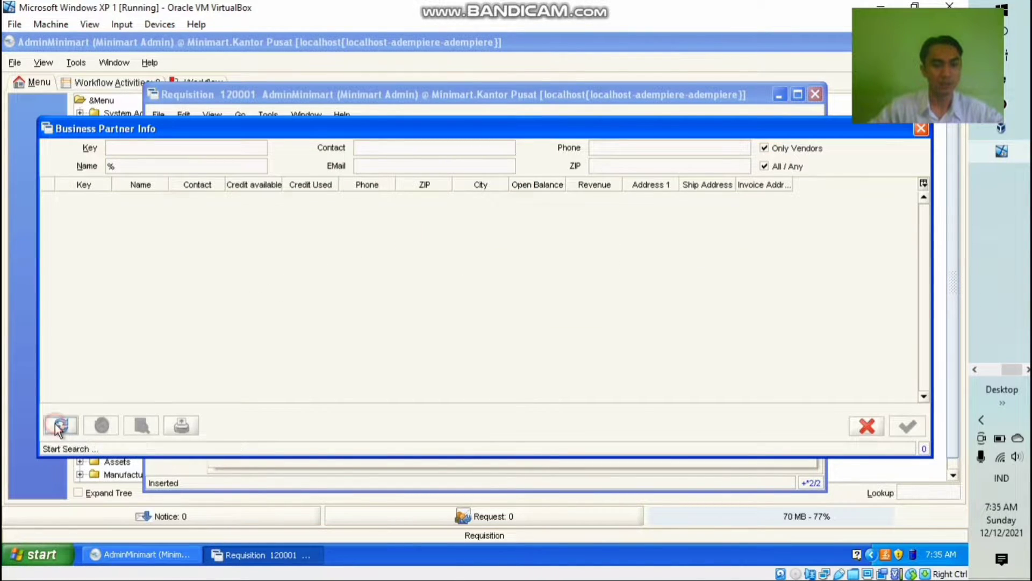
{"action": "left_click", "coordinate": [55, 424]}
{"action": "left_click", "coordinate": [180, 214]}
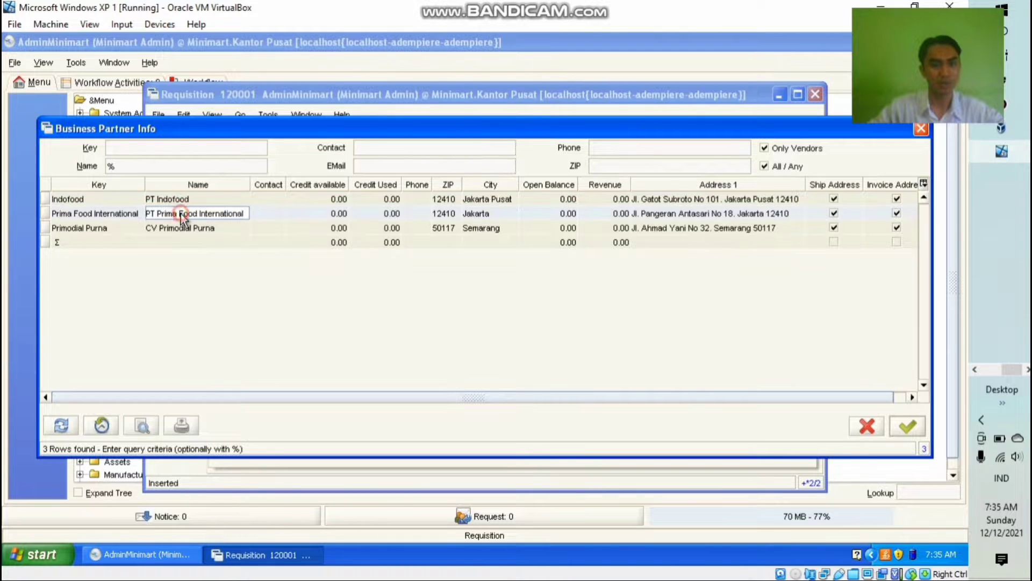
{"action": "left_click", "coordinate": [907, 426]}
Look up the product list and assign Tepung as the product of line 20.
{"action": "left_click", "coordinate": [401, 259]}
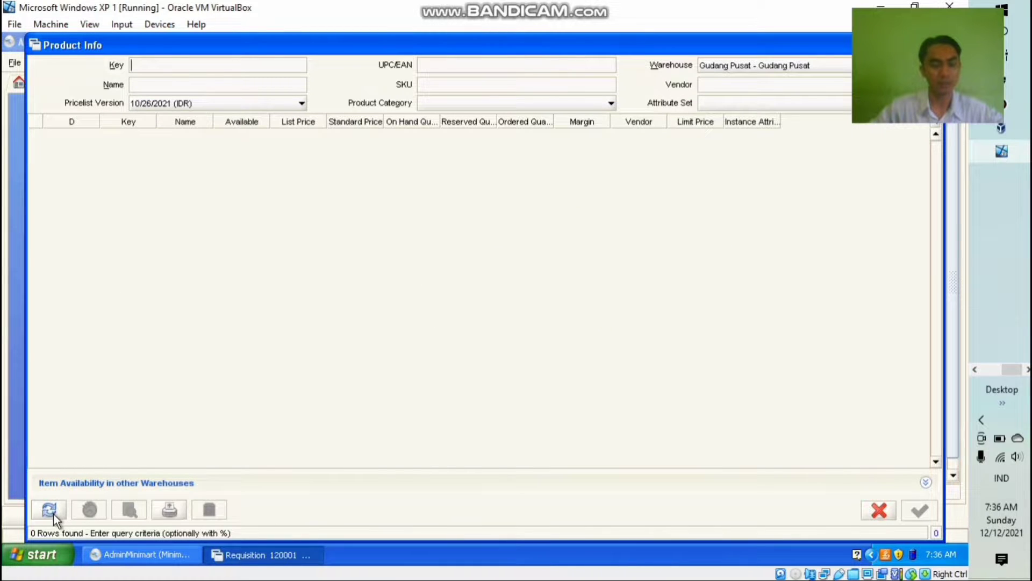
{"action": "left_click", "coordinate": [51, 512]}
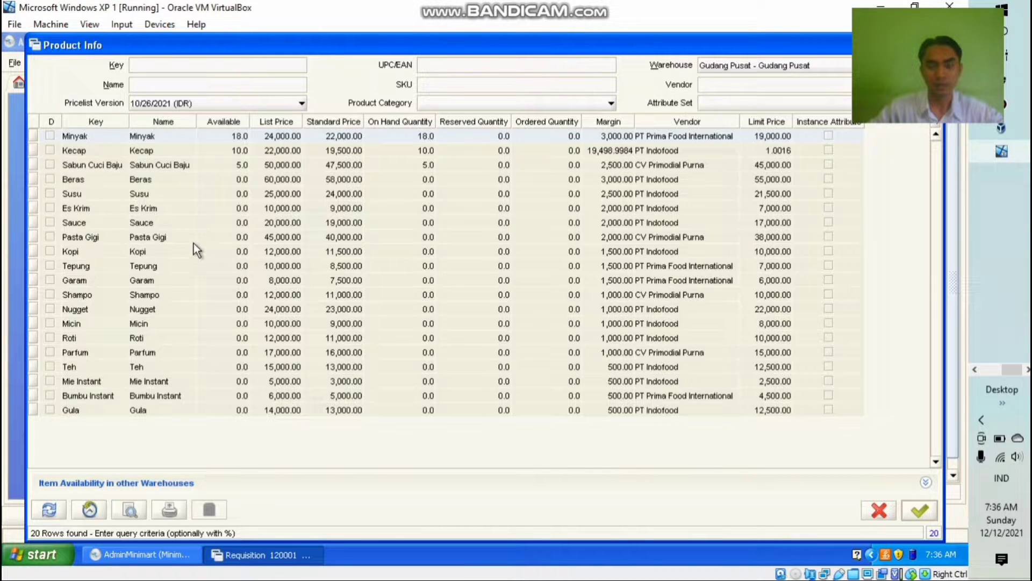
{"action": "left_click", "coordinate": [162, 266]}
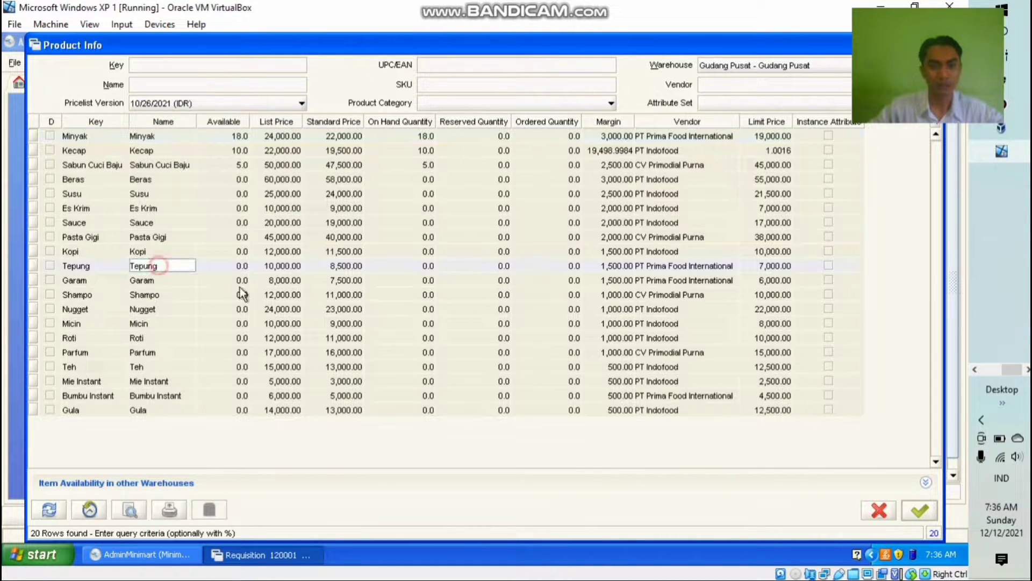
{"action": "left_click", "coordinate": [920, 509]}
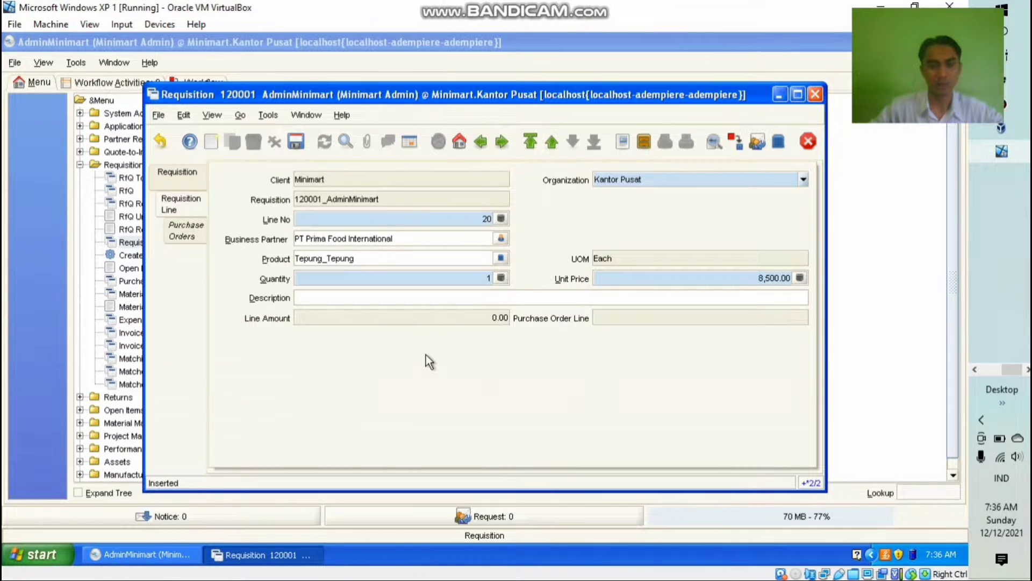
Set the Tepung line's quantity to 15, save the line and close the requisition.
{"action": "left_click", "coordinate": [500, 278]}
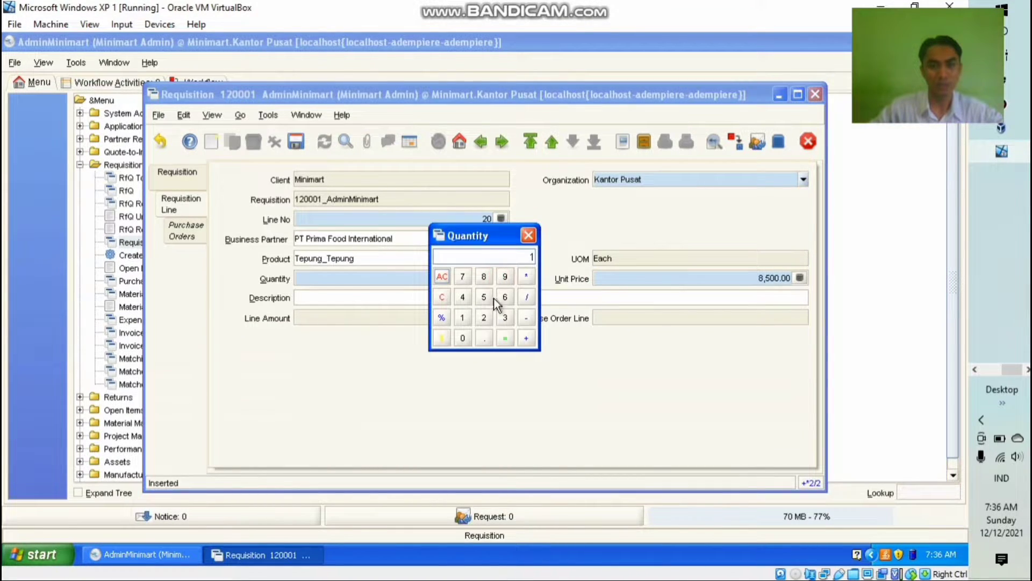
{"action": "left_click", "coordinate": [484, 297]}
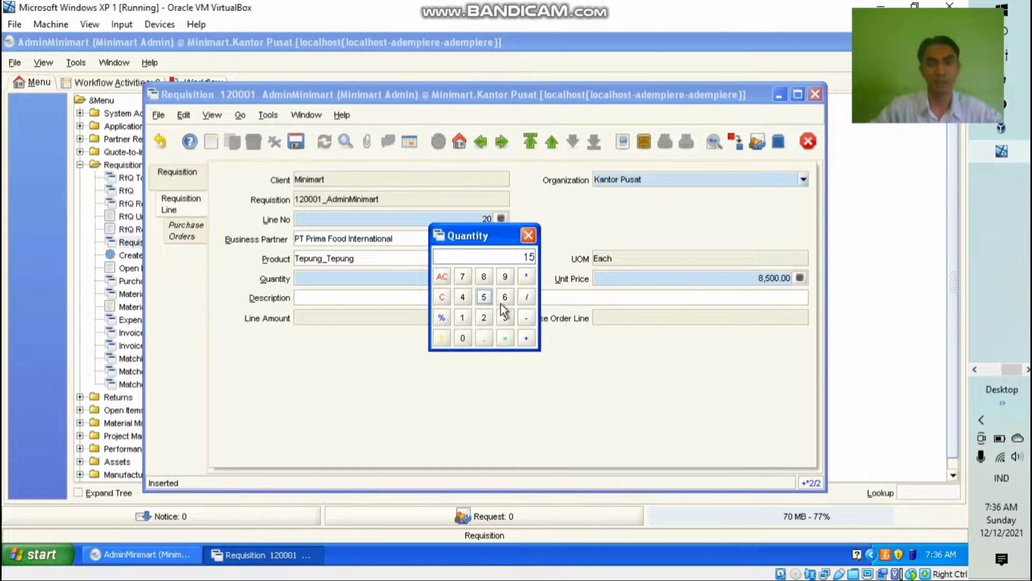
{"action": "left_click", "coordinate": [500, 332]}
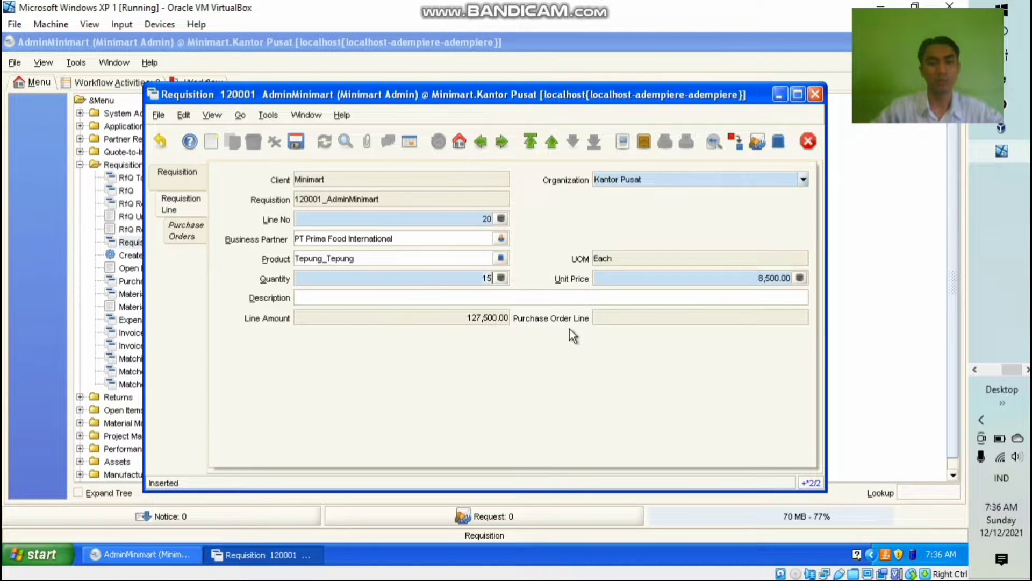
{"action": "left_click", "coordinate": [297, 142]}
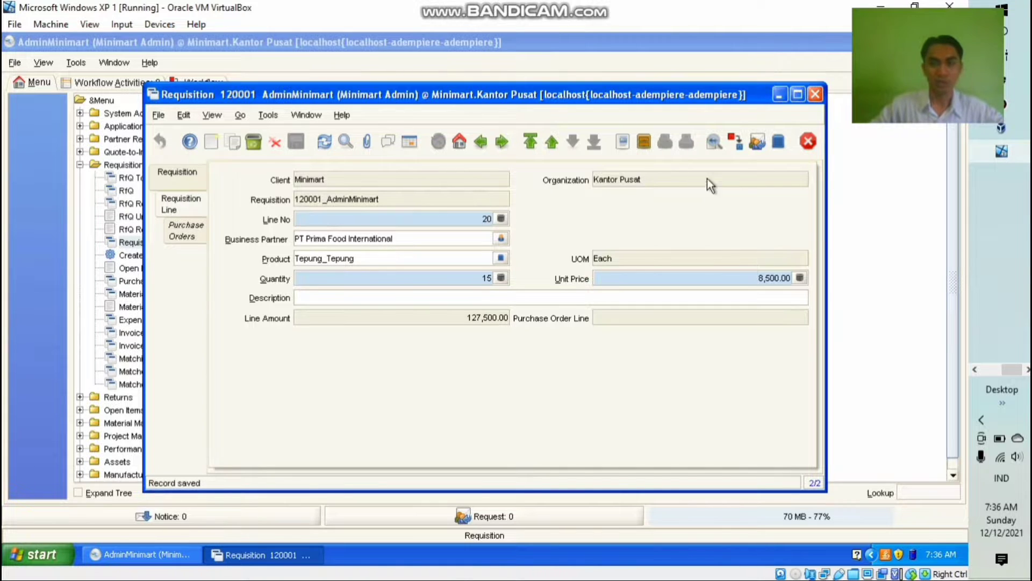
{"action": "left_click", "coordinate": [816, 96]}
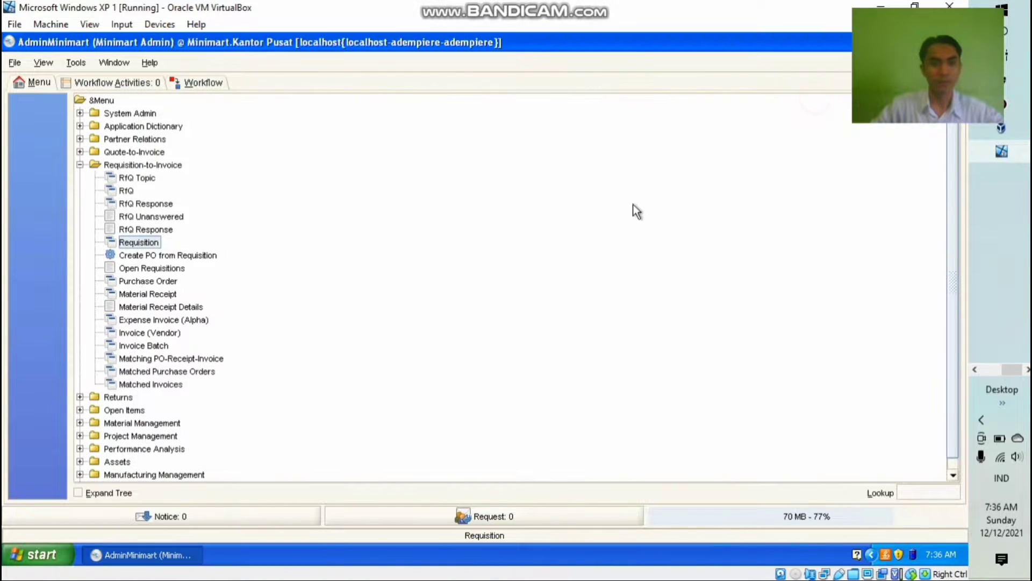
Run the Open Requisitions report for the Gudang Pusat warehouse and review the requisition lines on its pages.
{"action": "left_click", "coordinate": [147, 269]}
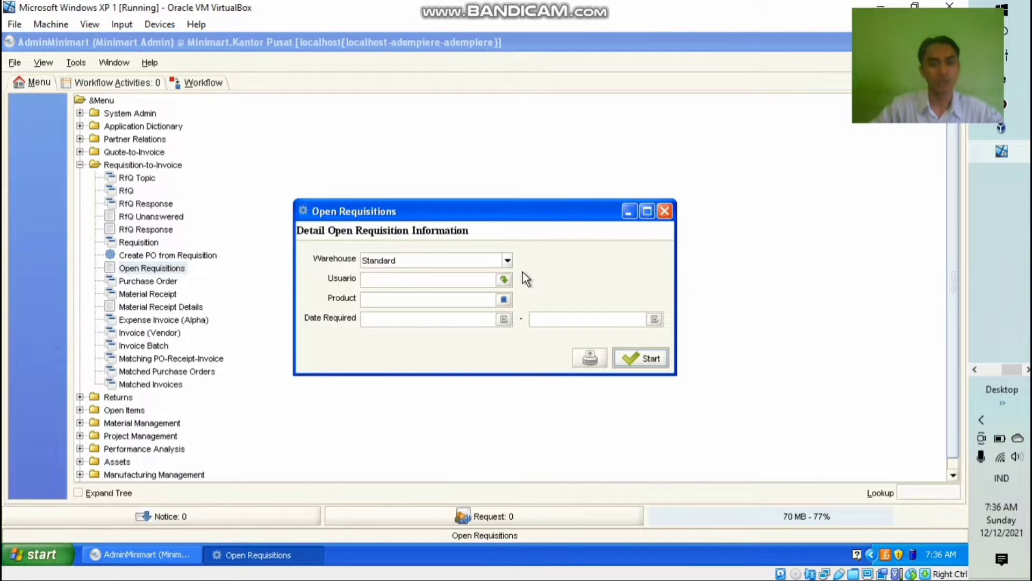
{"action": "left_click", "coordinate": [512, 260]}
{"action": "left_click", "coordinate": [484, 287]}
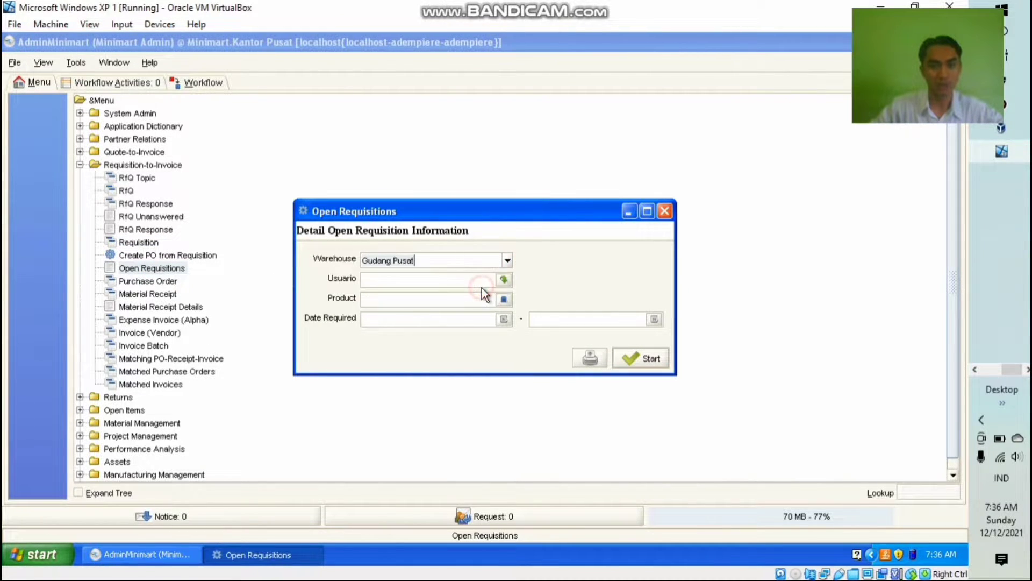
{"action": "left_click", "coordinate": [645, 358]}
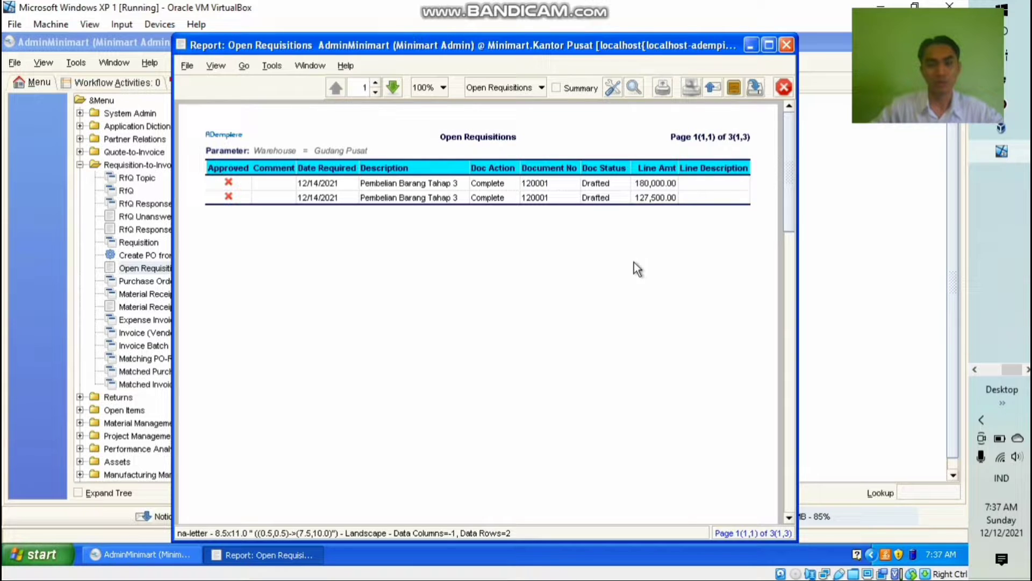
{"action": "scroll", "coordinate": [629, 254], "scroll_direction": "down", "scroll_amount": 5}
{"action": "scroll", "coordinate": [630, 257], "scroll_direction": "down", "scroll_amount": 4}
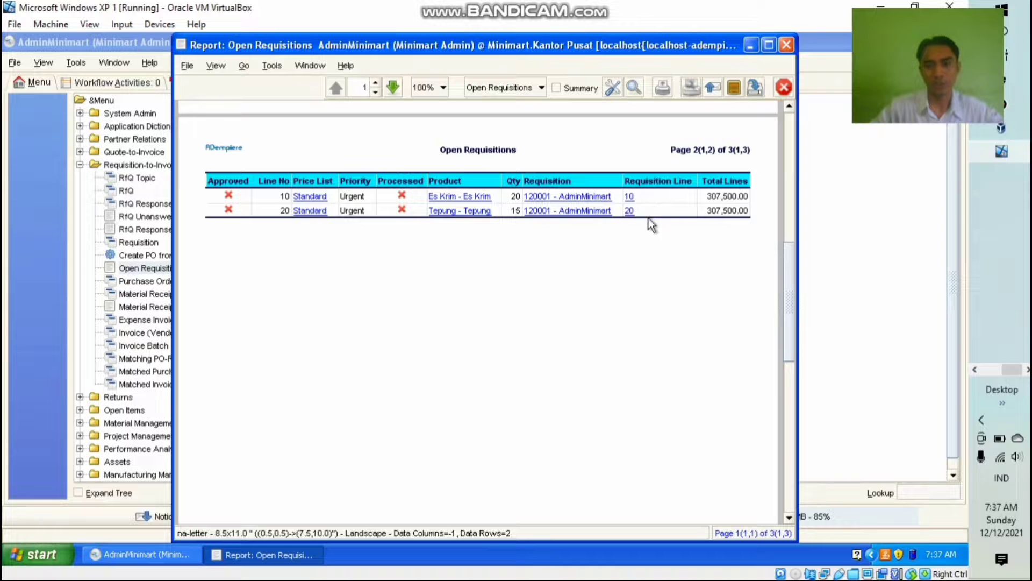
Check the last page of the Open Requisitions report and close the report.
{"action": "scroll", "coordinate": [699, 232], "scroll_direction": "down", "scroll_amount": 10}
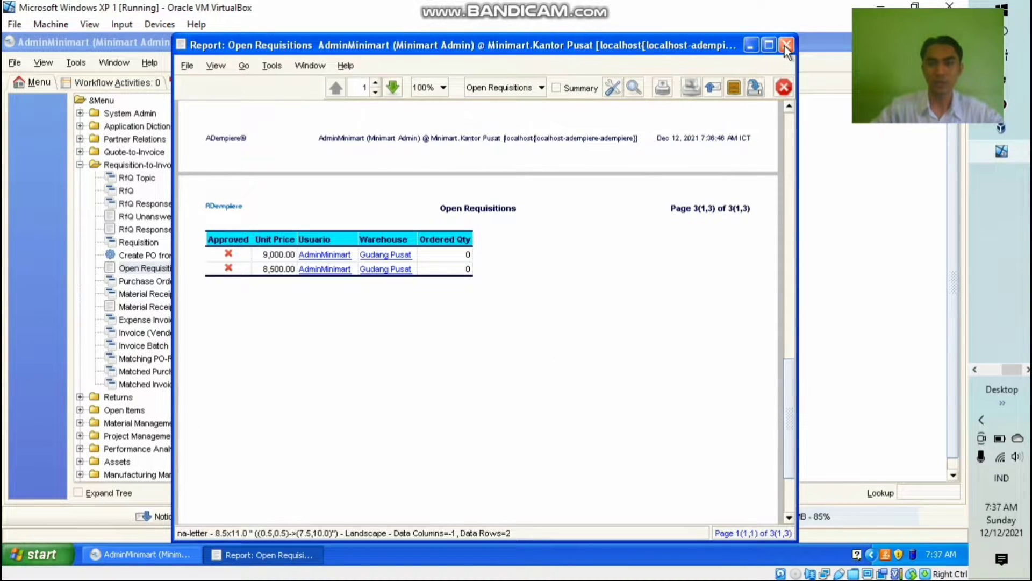
{"action": "left_click", "coordinate": [786, 88]}
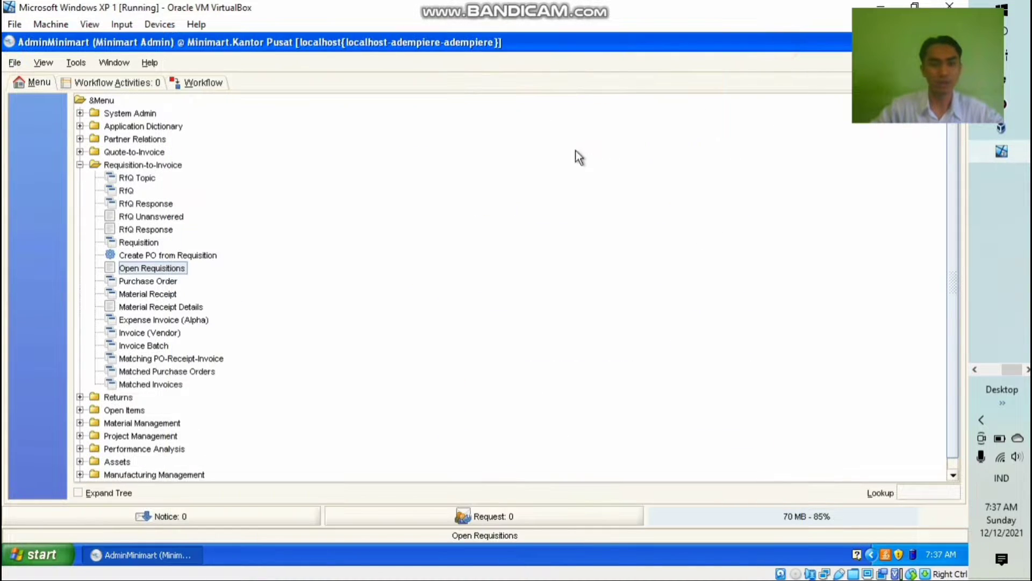
{"action": "left_click", "coordinate": [191, 254]}
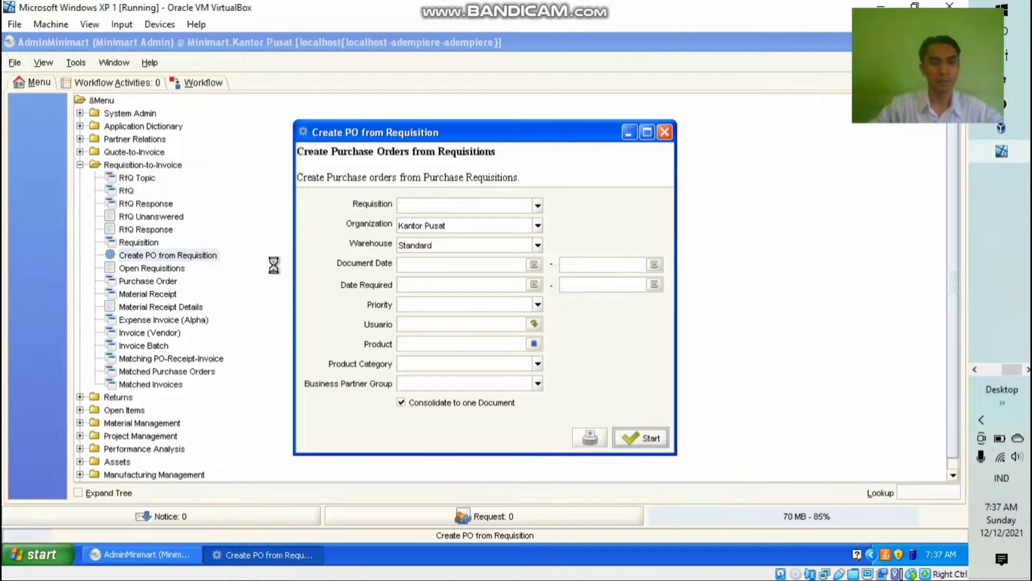
{"action": "left_click", "coordinate": [538, 206]}
{"action": "left_click", "coordinate": [538, 206]}
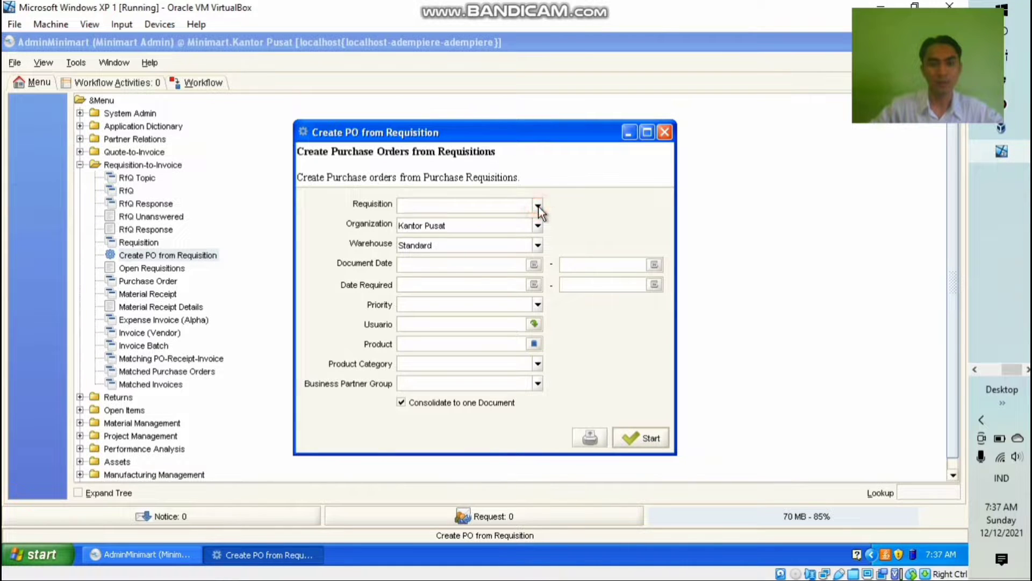
{"action": "left_click", "coordinate": [538, 206]}
{"action": "left_click", "coordinate": [538, 205]}
{"action": "left_click", "coordinate": [537, 206]}
{"action": "left_click", "coordinate": [538, 205]}
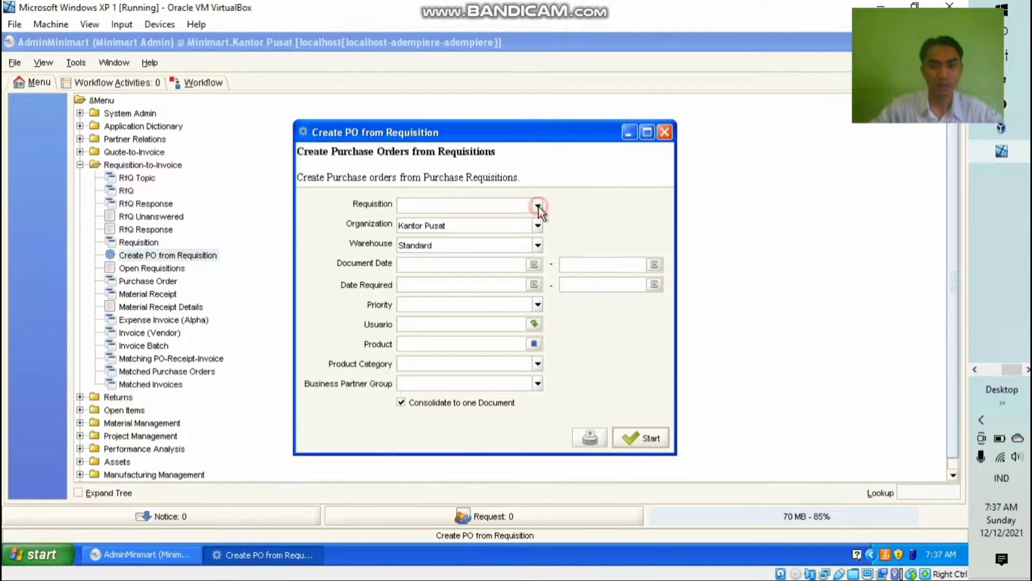
{"action": "left_click", "coordinate": [667, 133]}
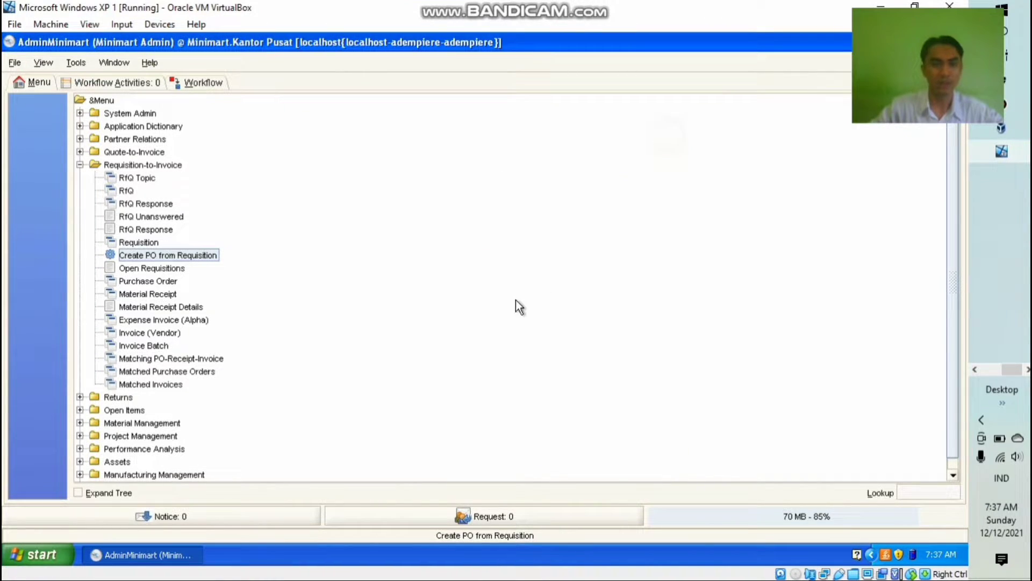
Reopen the Pembelian Barang Tahap 3 requisition and process its header with the Complete document action.
{"action": "left_click", "coordinate": [141, 242]}
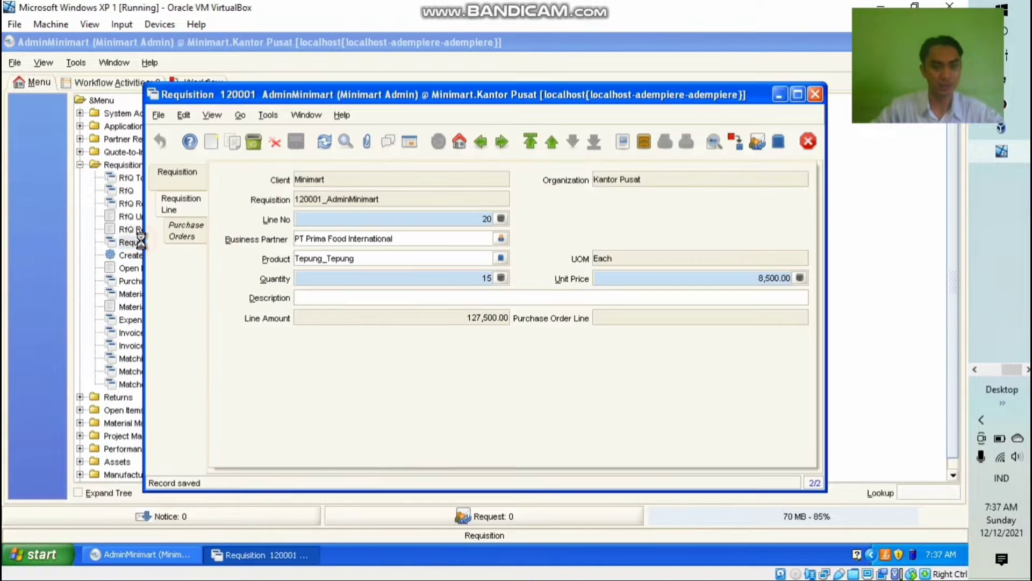
{"action": "left_click", "coordinate": [169, 173]}
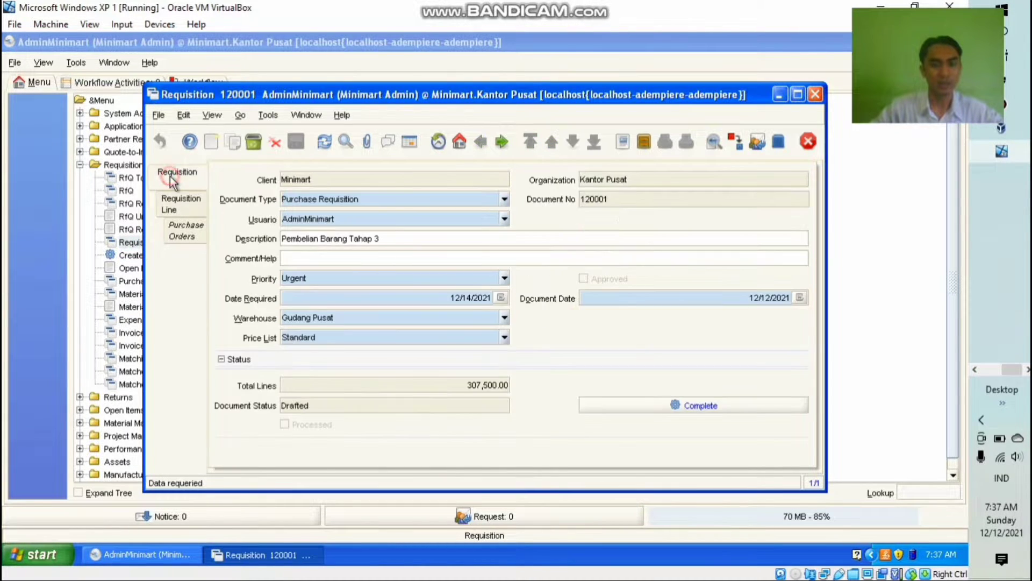
{"action": "left_click", "coordinate": [781, 405]}
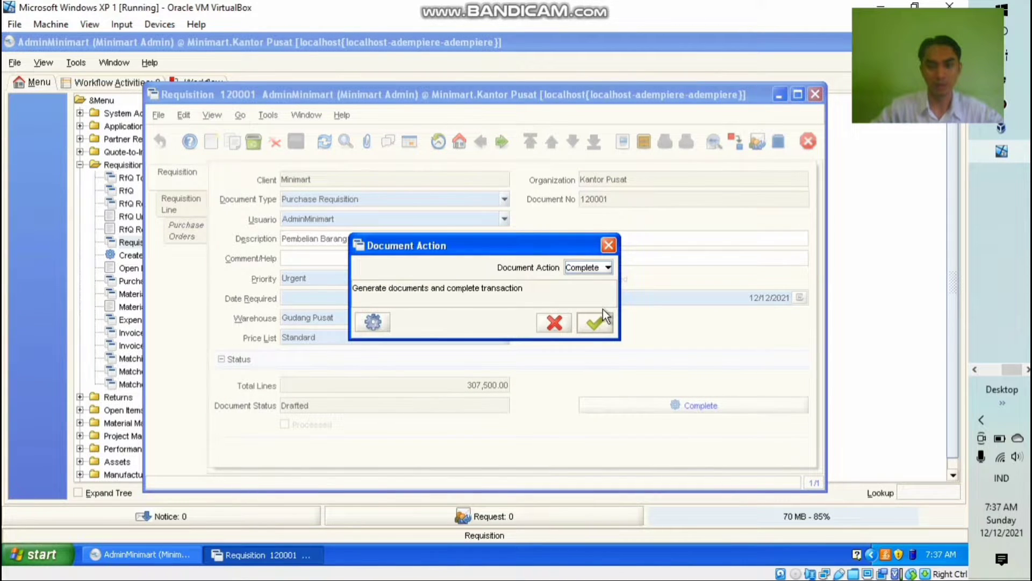
{"action": "left_click", "coordinate": [594, 321]}
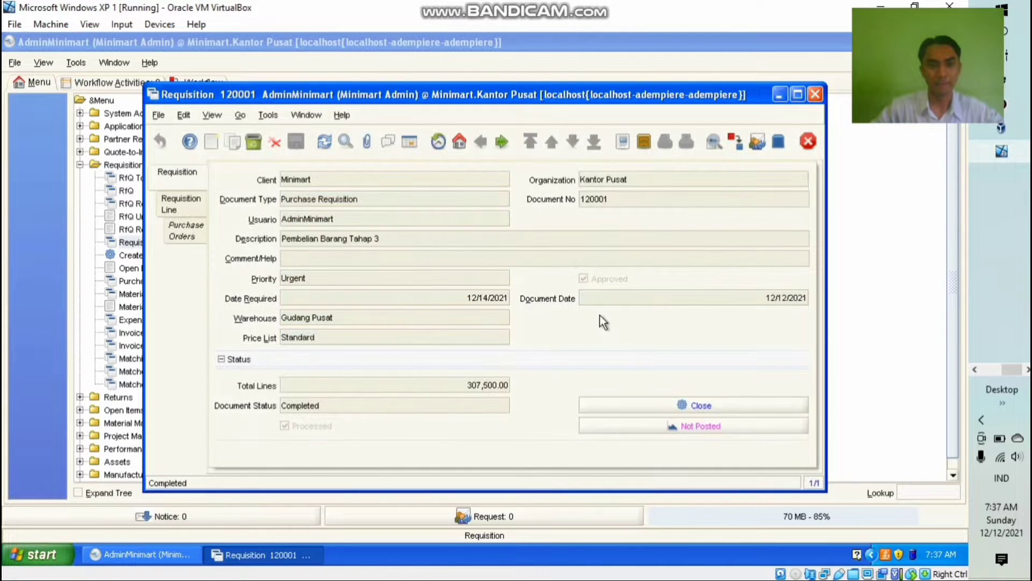
Review both pages of the completed requisition's report, then close the report and the requisition.
{"action": "left_click", "coordinate": [627, 142]}
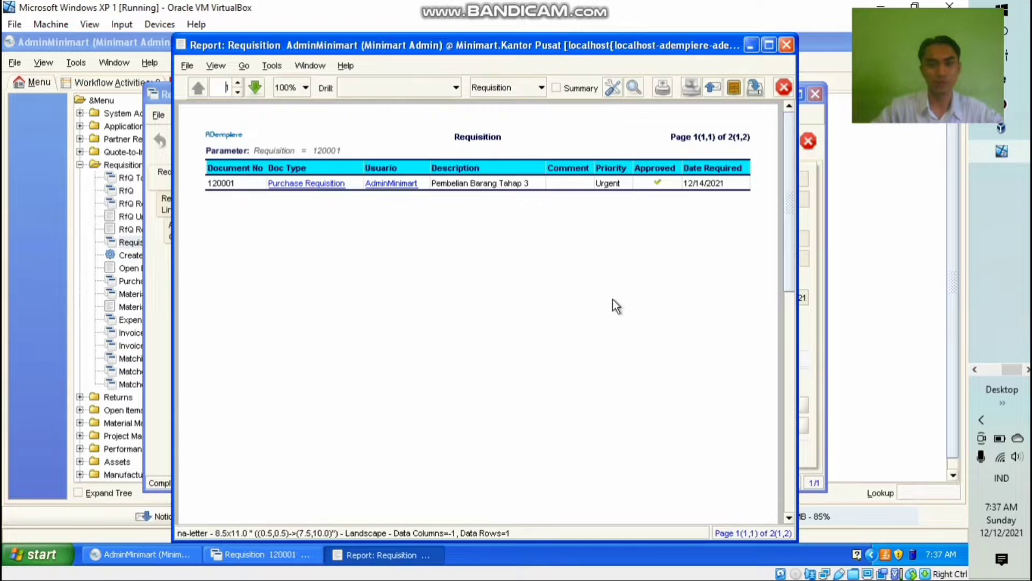
{"action": "scroll", "coordinate": [623, 311], "scroll_direction": "down", "scroll_amount": 10}
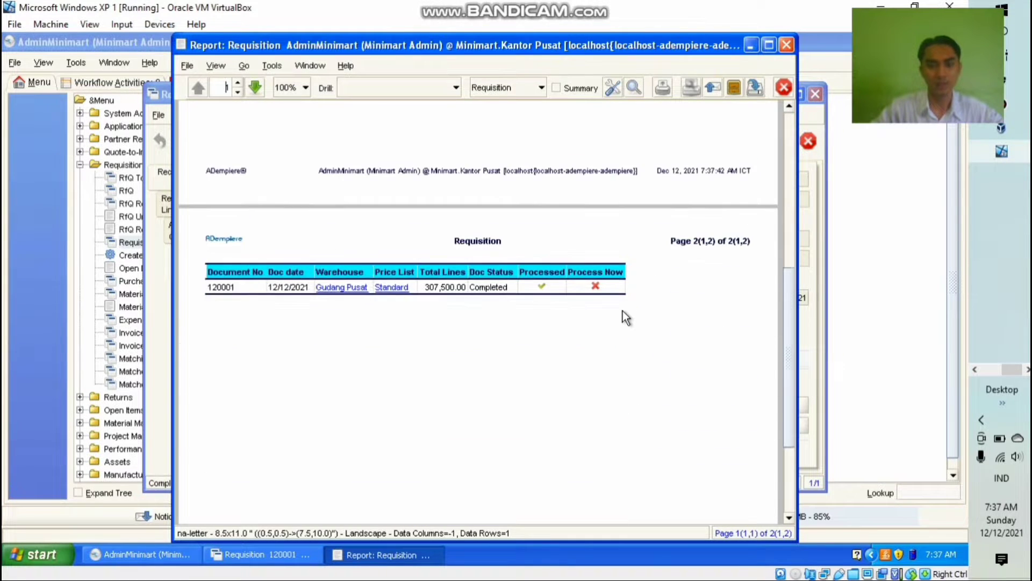
{"action": "scroll", "coordinate": [596, 322], "scroll_direction": "down", "scroll_amount": 3}
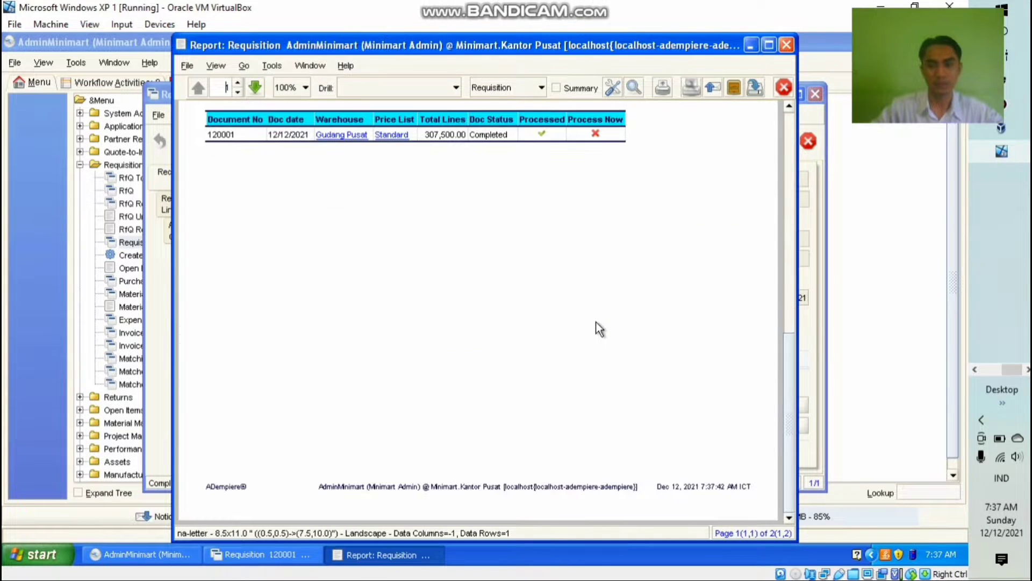
{"action": "scroll", "coordinate": [597, 331], "scroll_direction": "up", "scroll_amount": 13}
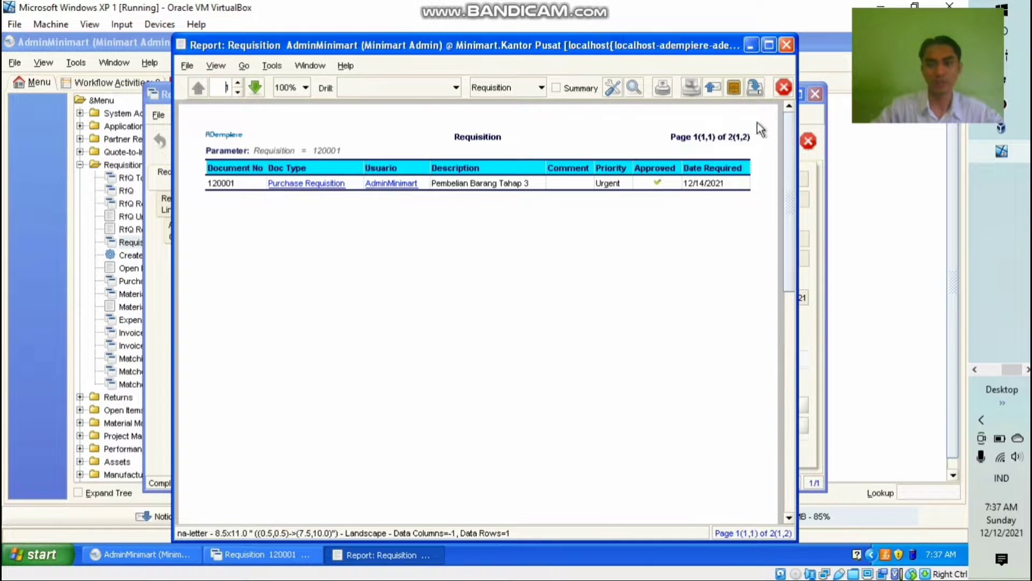
{"action": "left_click", "coordinate": [784, 88]}
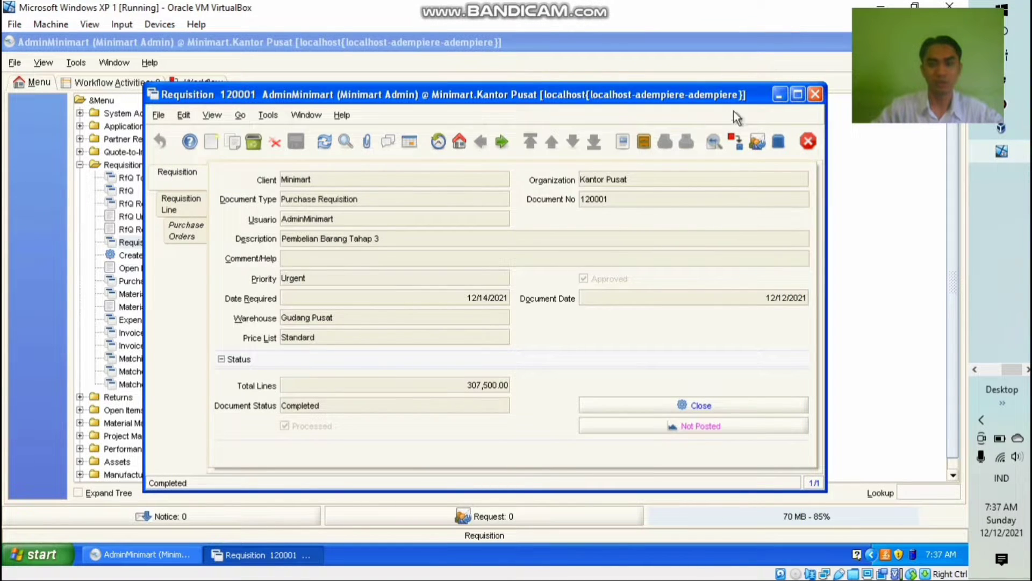
{"action": "left_click", "coordinate": [815, 96]}
Run Create PO from Requisition for the completed AdminMinimart requisition with the warehouse set to Gudang Pusat.
{"action": "left_click", "coordinate": [148, 255]}
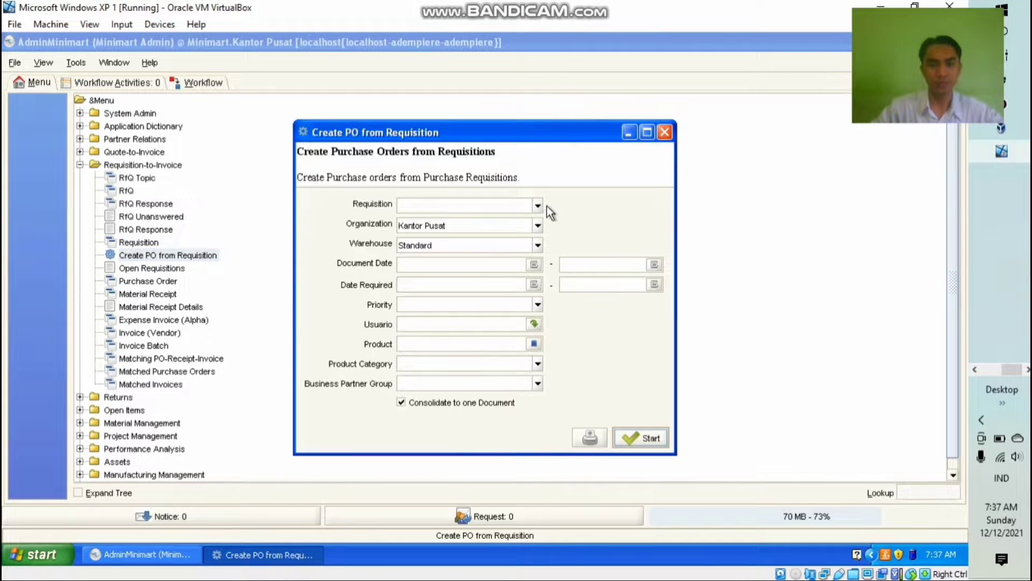
{"action": "left_click", "coordinate": [537, 206]}
{"action": "left_click", "coordinate": [503, 235]}
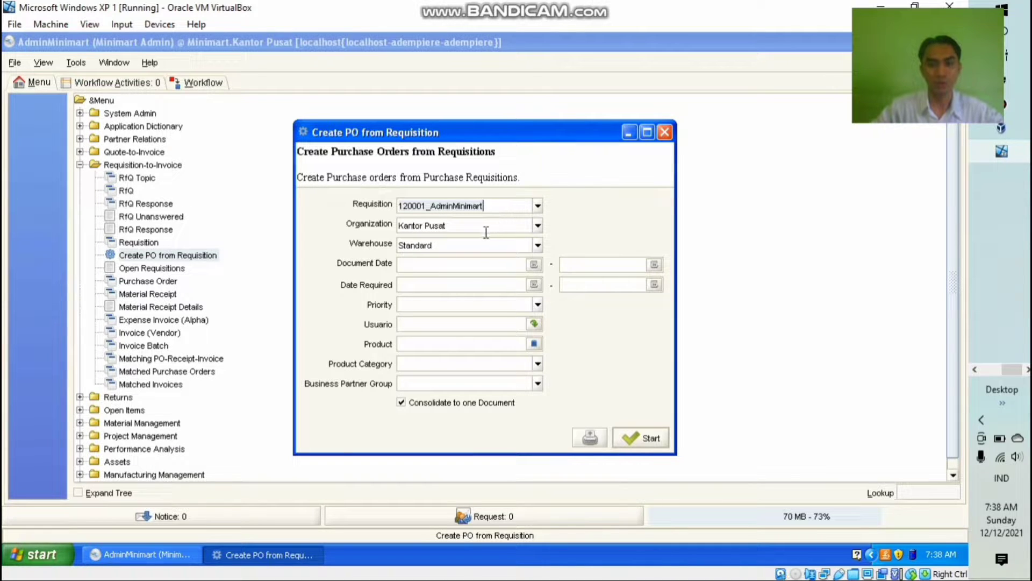
{"action": "left_click", "coordinate": [540, 247]}
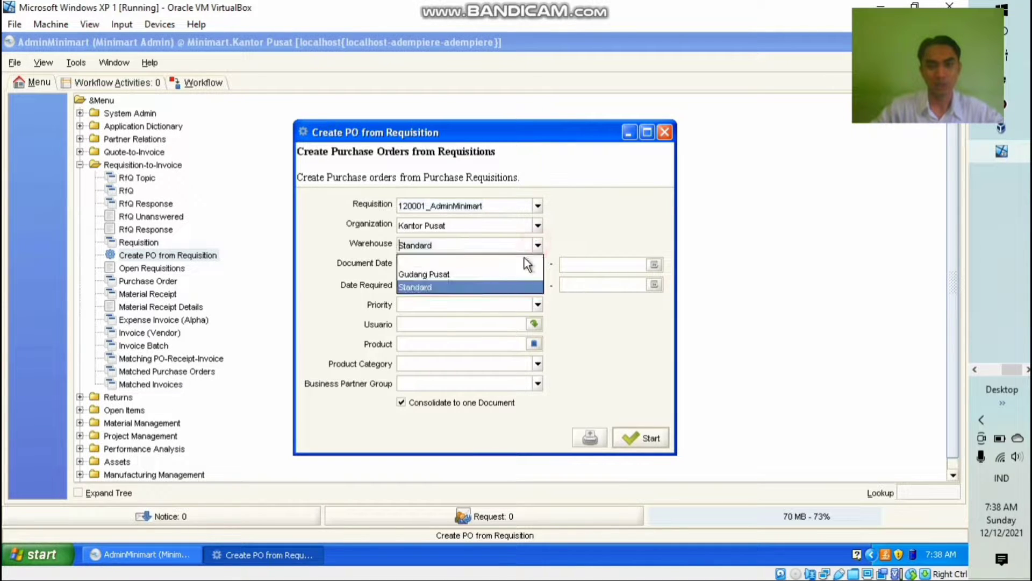
{"action": "left_click", "coordinate": [504, 272]}
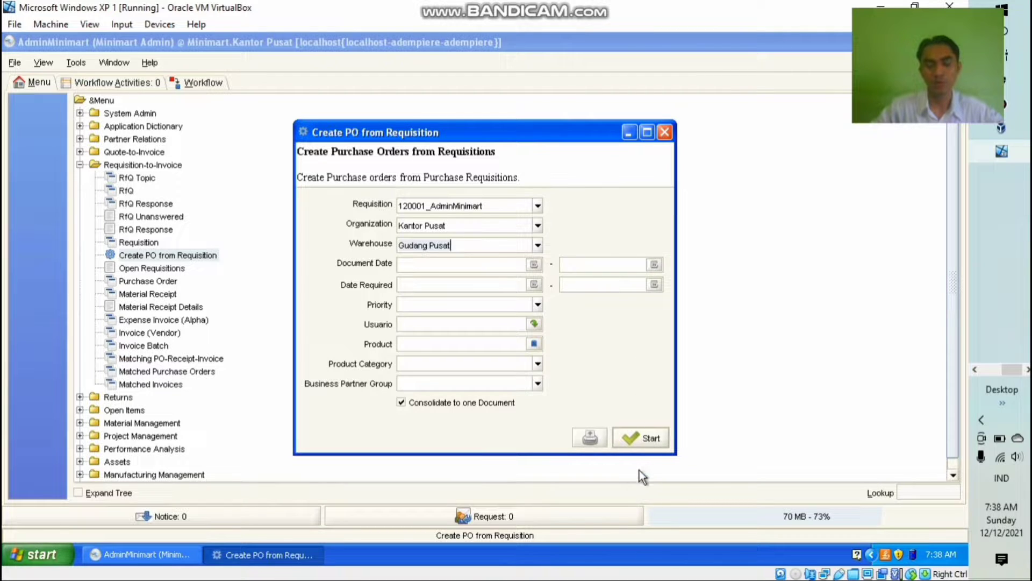
{"action": "left_click", "coordinate": [646, 443]}
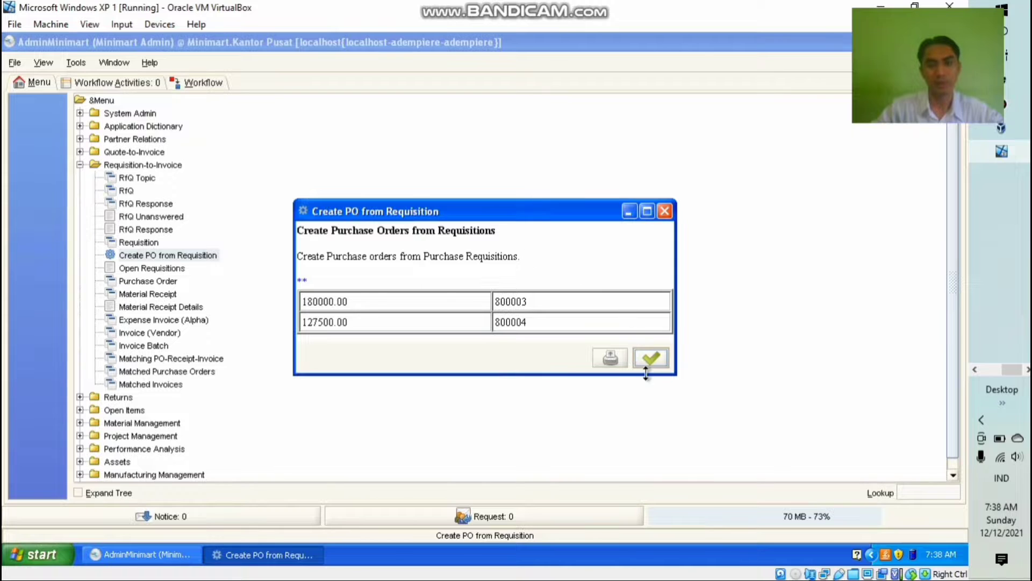
{"action": "left_click", "coordinate": [651, 357]}
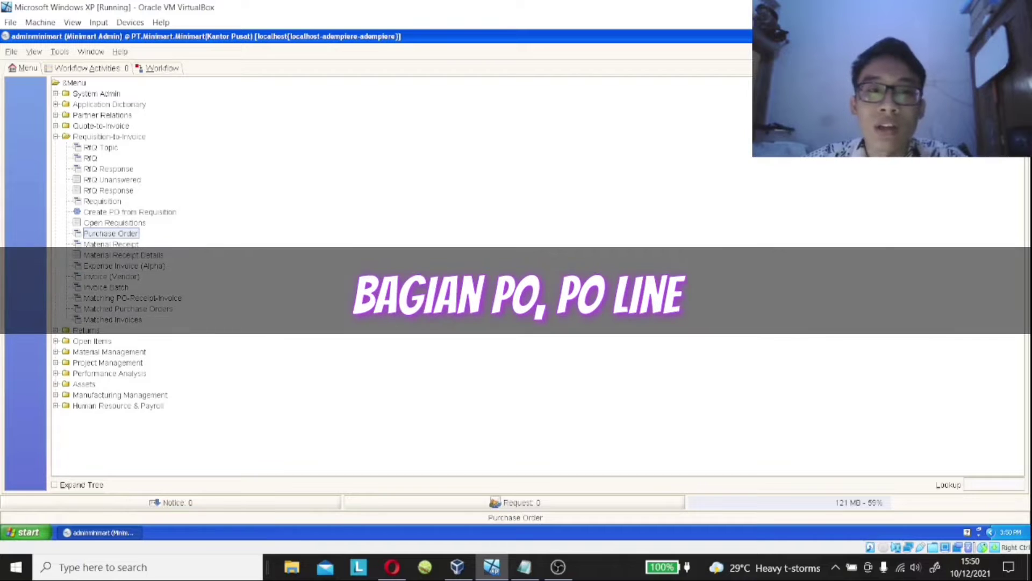
Start a new purchase order with target document type Purchase Order and PT Indofood as the business partner.
{"action": "left_click", "coordinate": [115, 237]}
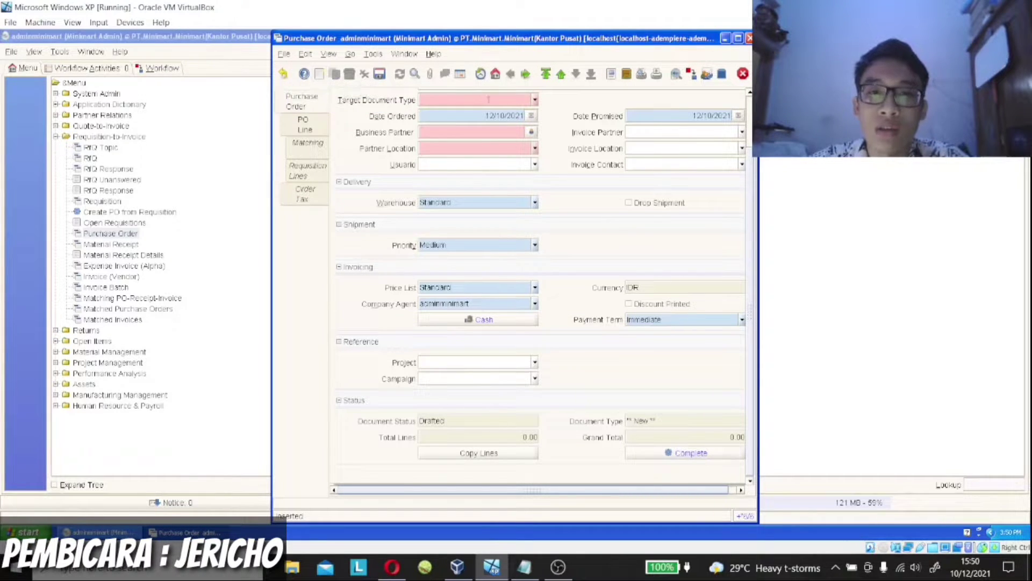
{"action": "scroll", "coordinate": [565, 174], "scroll_direction": "up", "scroll_amount": 3}
{"action": "scroll", "coordinate": [564, 175], "scroll_direction": "up", "scroll_amount": 3}
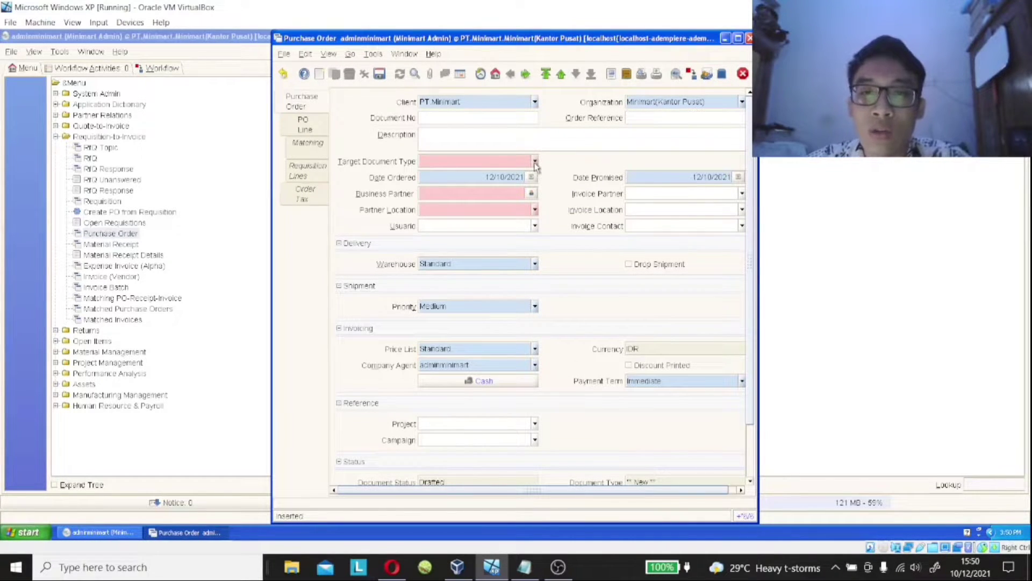
{"action": "left_click", "coordinate": [535, 161]}
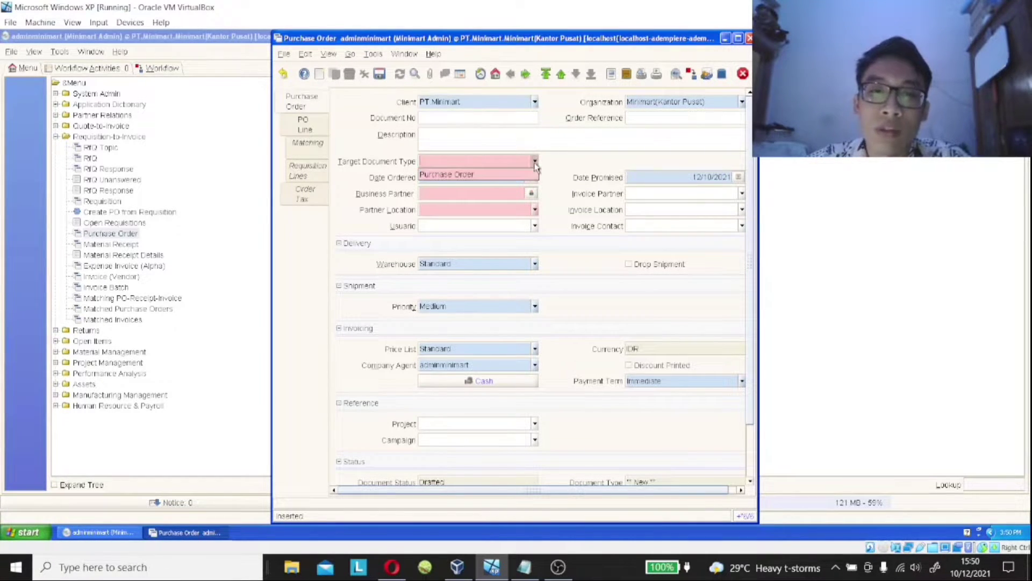
{"action": "left_click", "coordinate": [465, 175]}
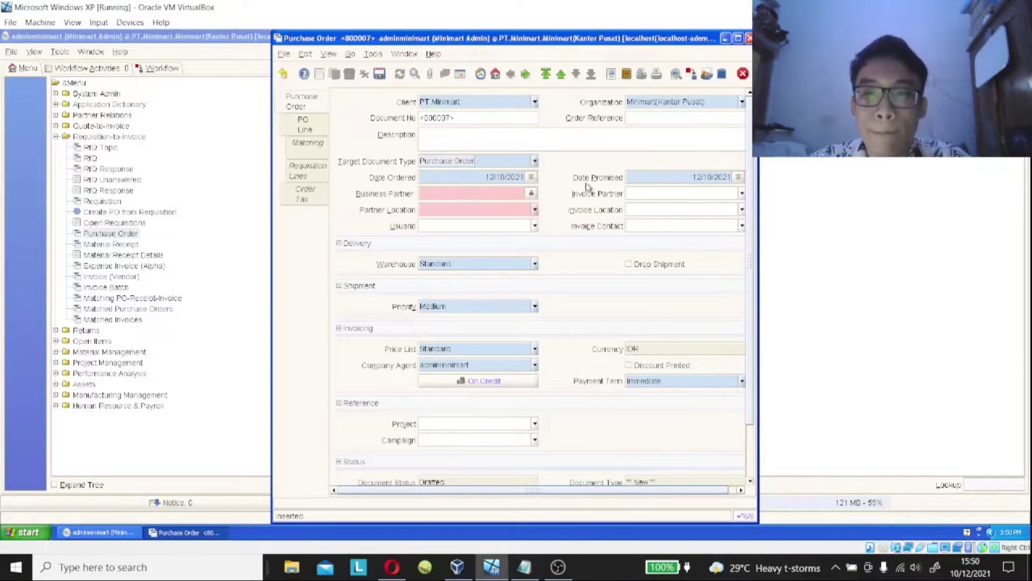
{"action": "left_click", "coordinate": [531, 193]}
{"action": "left_click", "coordinate": [129, 375]}
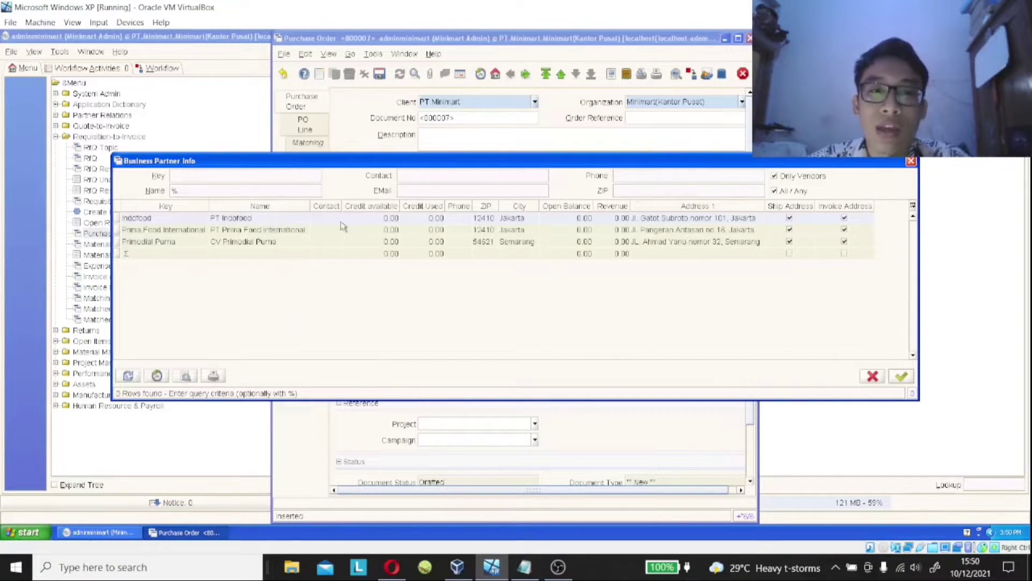
{"action": "left_click", "coordinate": [902, 376]}
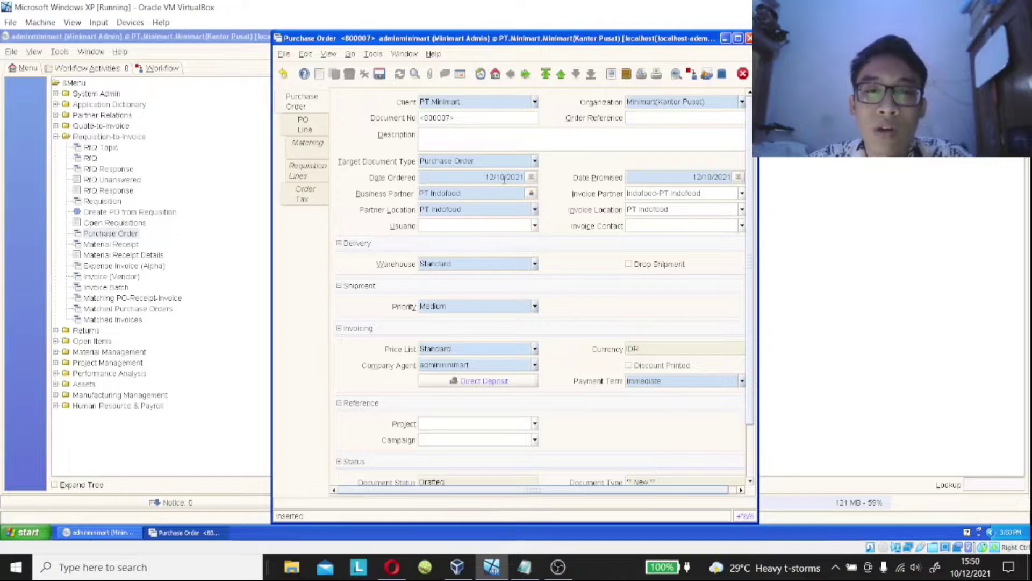
{"action": "left_click", "coordinate": [740, 178]}
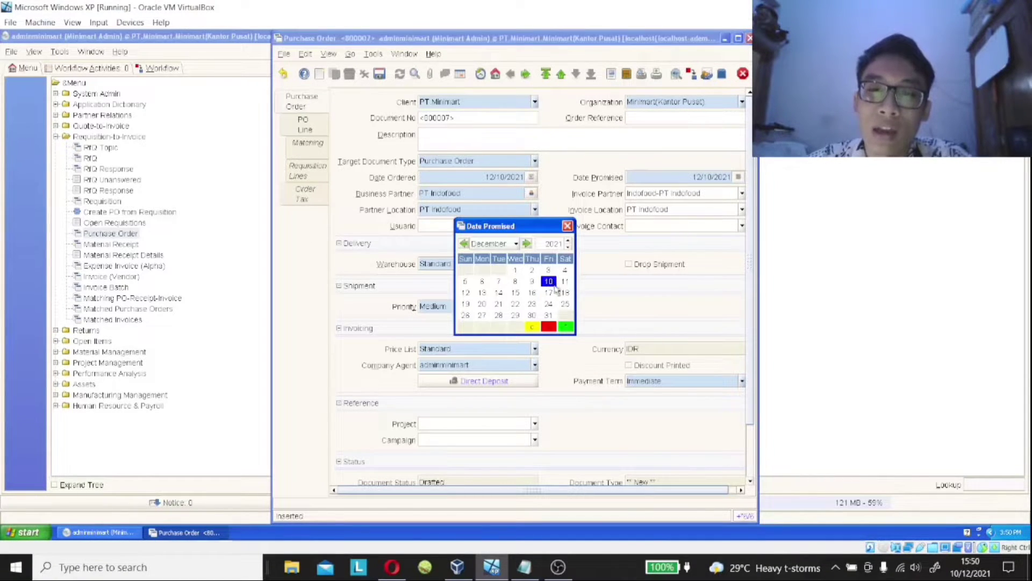
{"action": "left_click", "coordinate": [466, 294]}
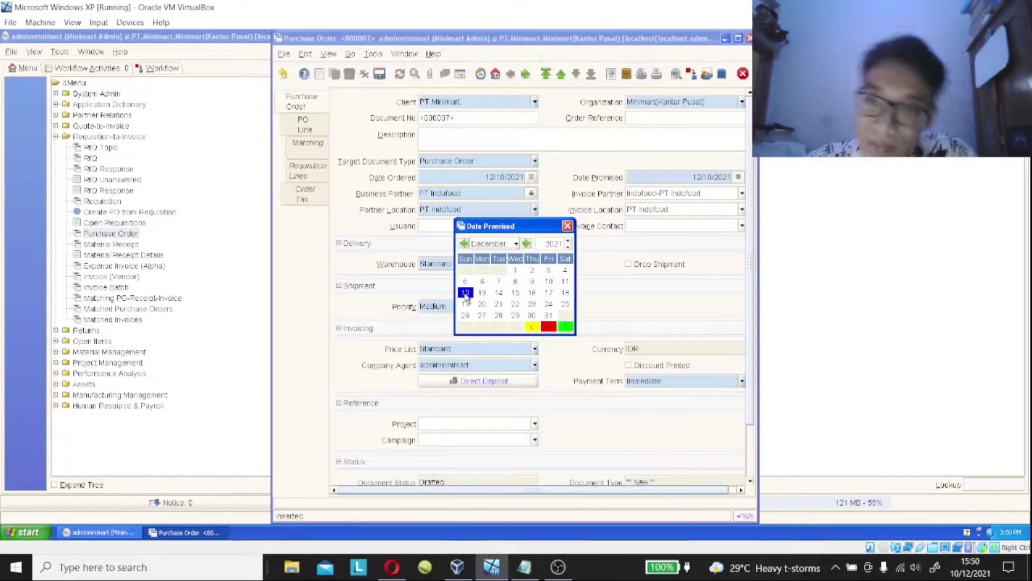
{"action": "left_click", "coordinate": [549, 281]}
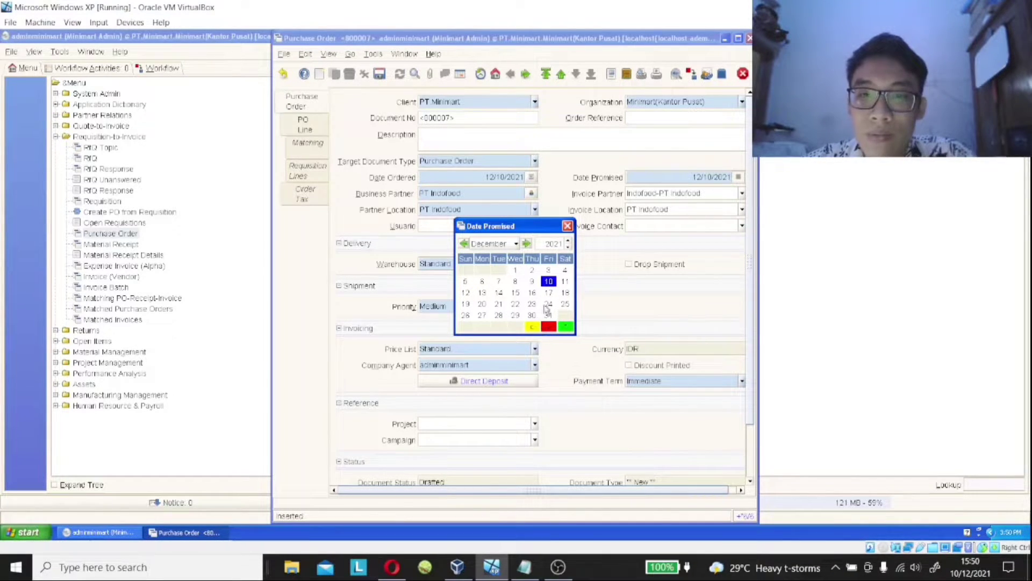
{"action": "left_click", "coordinate": [567, 225]}
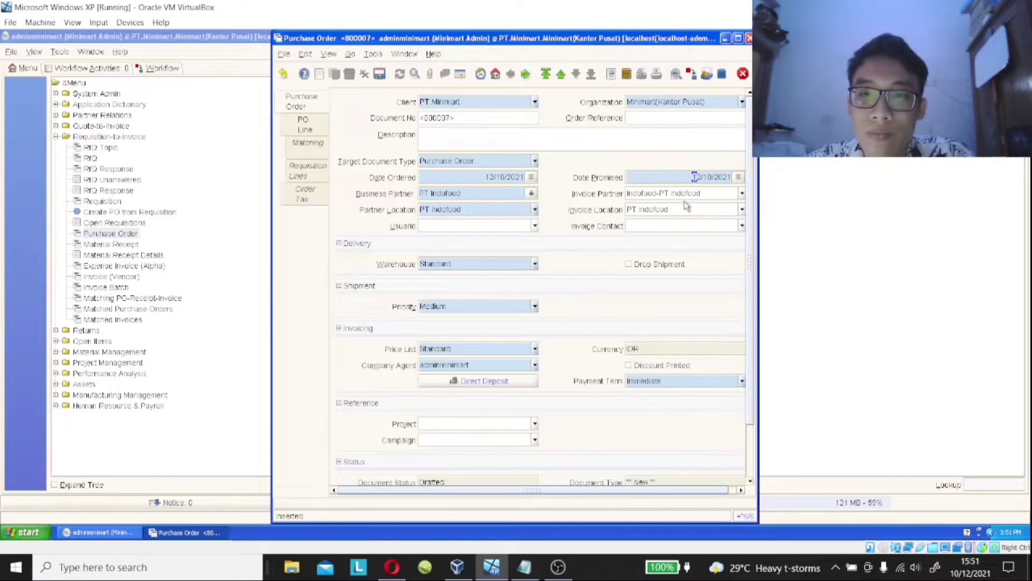
Set the purchase order's promised date to 12/12/2021 and its priority to Urgent, and save the record.
{"action": "left_click", "coordinate": [740, 178]}
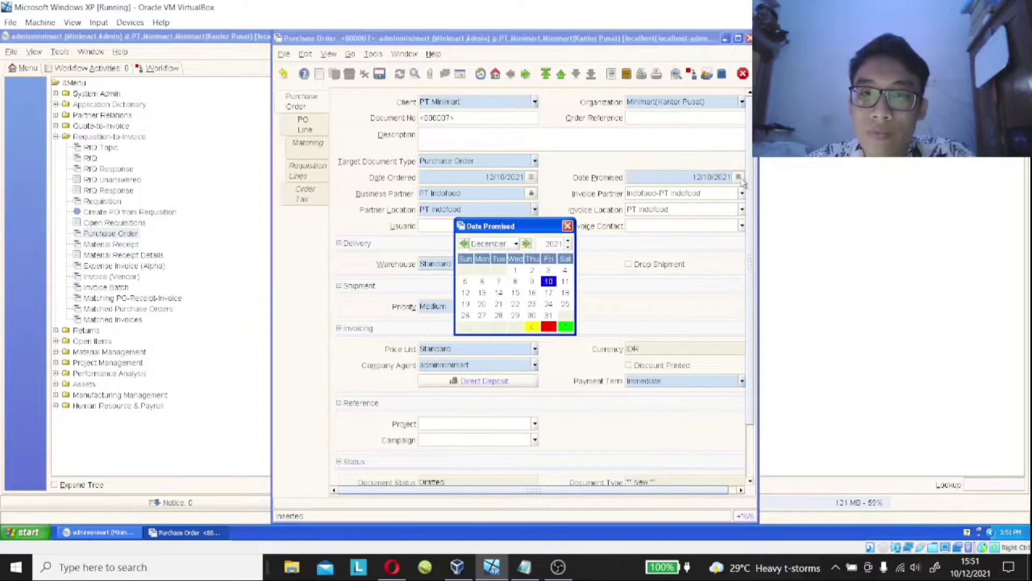
{"action": "double_click", "coordinate": [467, 294]}
{"action": "scroll", "coordinate": [581, 261], "scroll_direction": "down", "scroll_amount": 2}
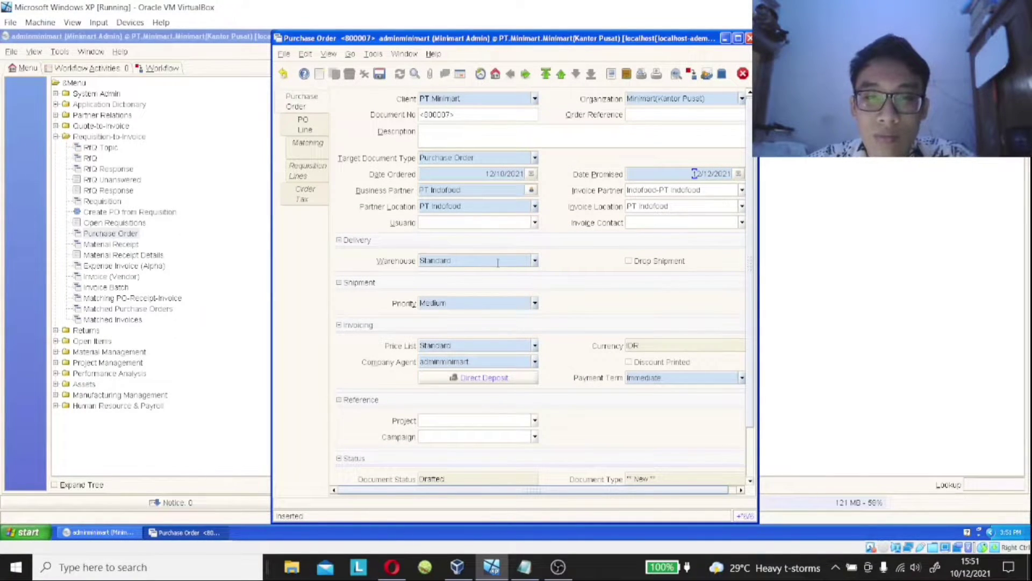
{"action": "left_click", "coordinate": [535, 304]}
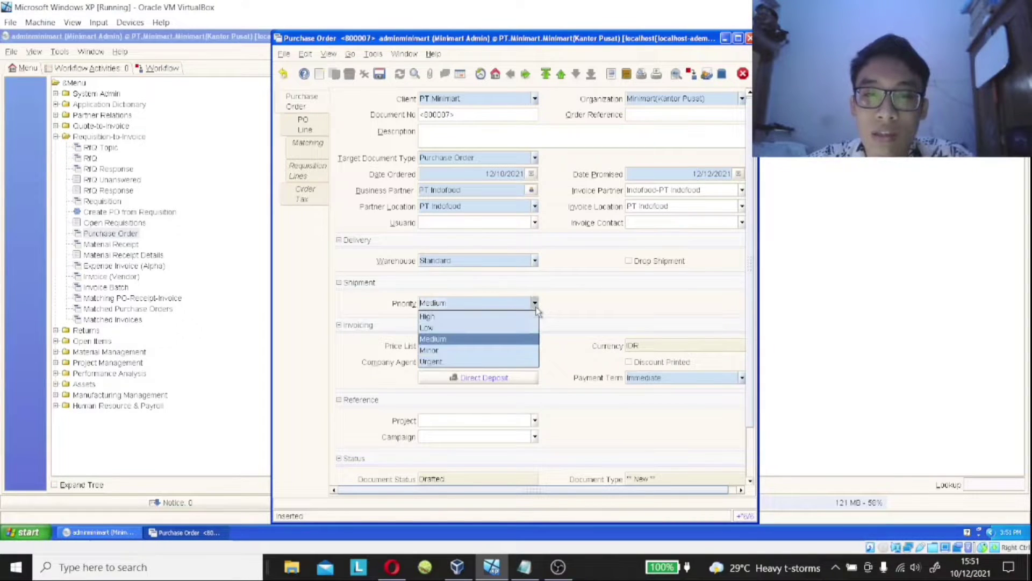
{"action": "left_click", "coordinate": [467, 366]}
{"action": "scroll", "coordinate": [572, 320], "scroll_direction": "down", "scroll_amount": 2}
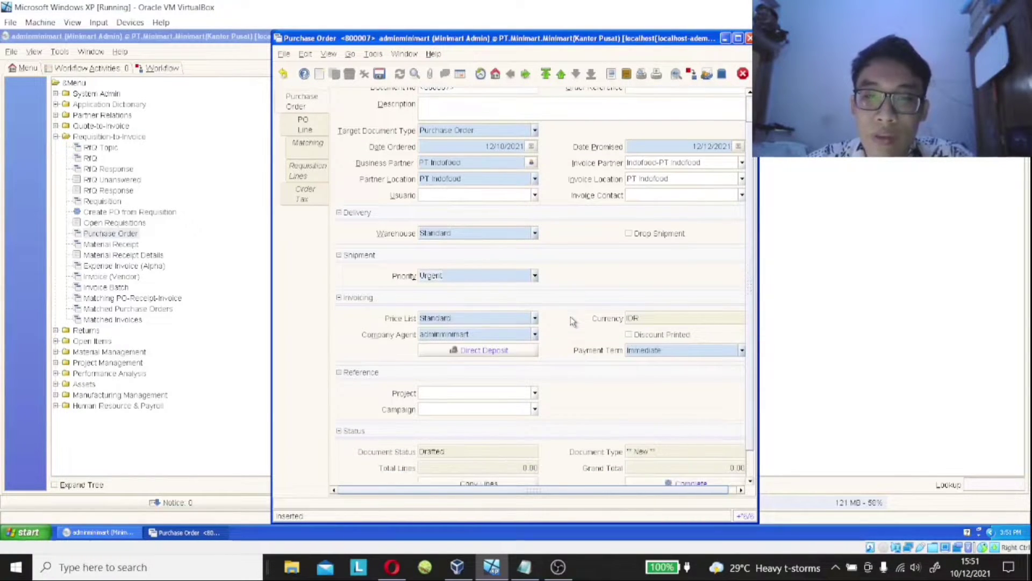
{"action": "left_click", "coordinate": [378, 74]}
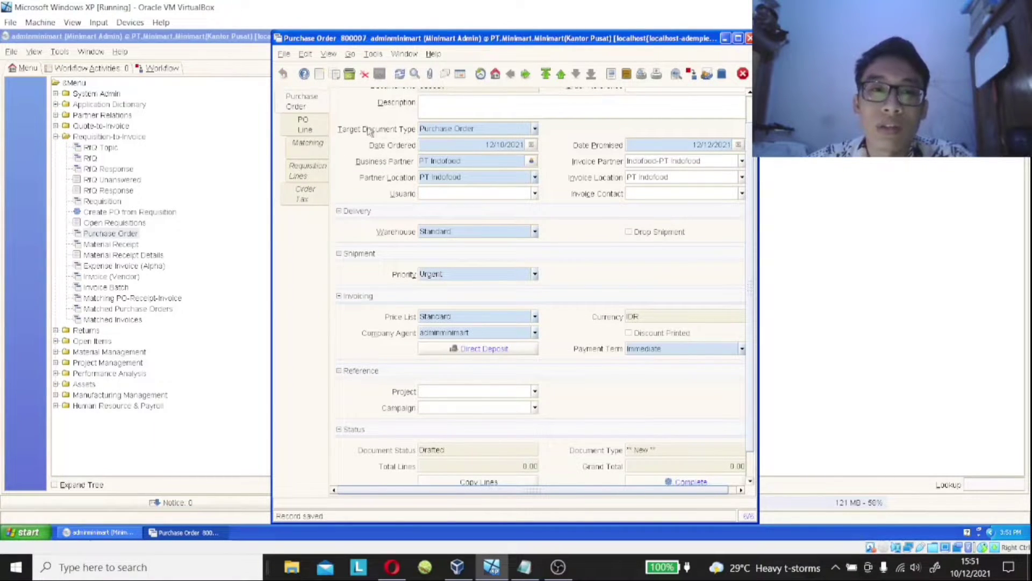
Add a purchase order line for the product Beras with a quantity of 100 and save it.
{"action": "left_click", "coordinate": [311, 131]}
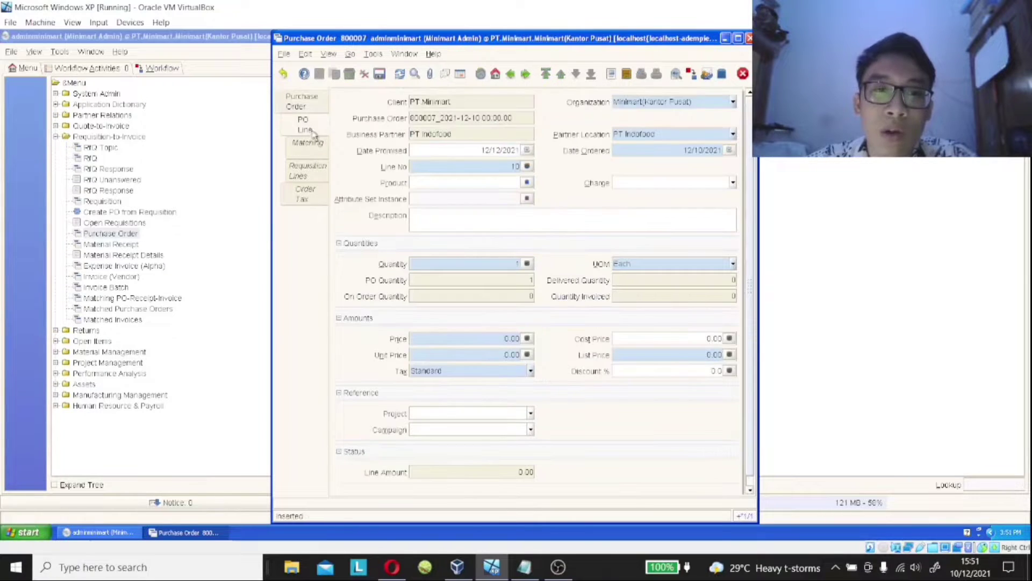
{"action": "left_click", "coordinate": [528, 184]}
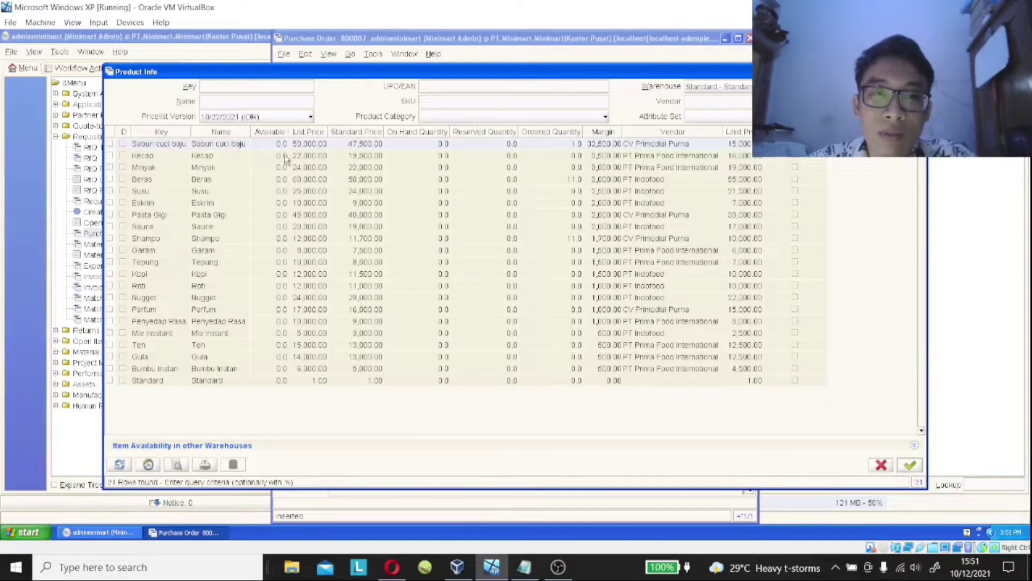
{"action": "left_click", "coordinate": [614, 180]}
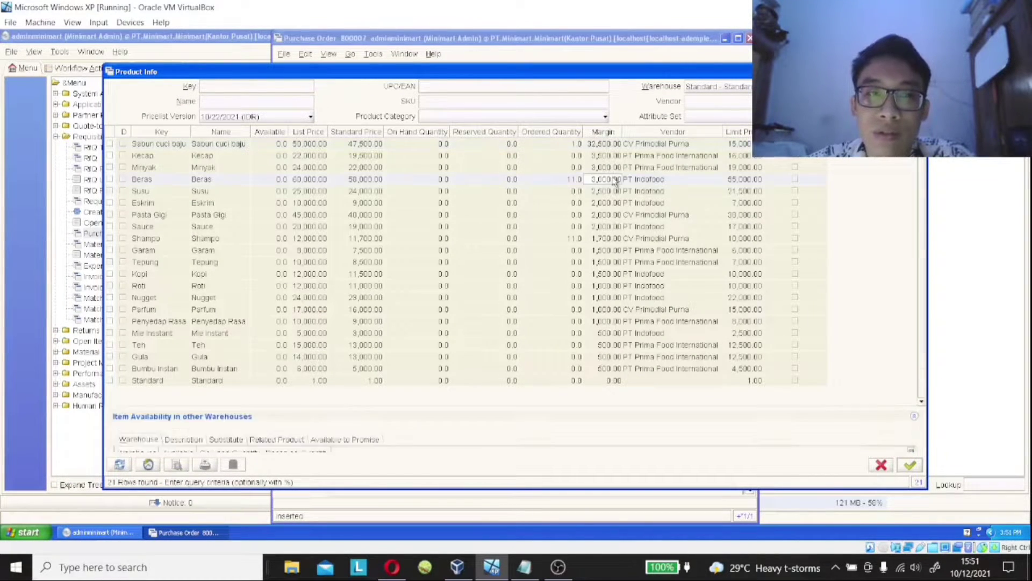
{"action": "left_click", "coordinate": [910, 465]}
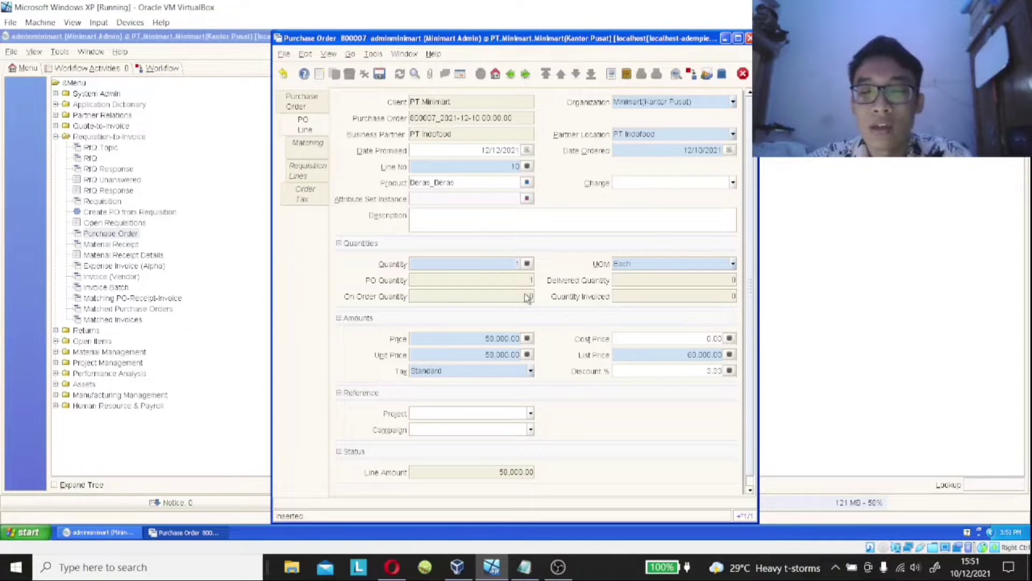
{"action": "type", "text": "00"}
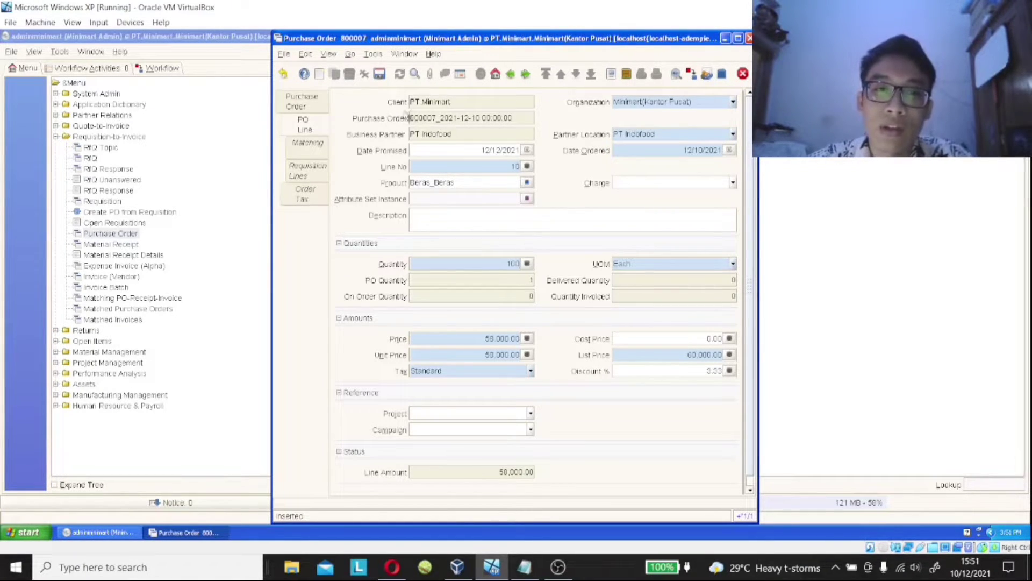
{"action": "left_click", "coordinate": [380, 74]}
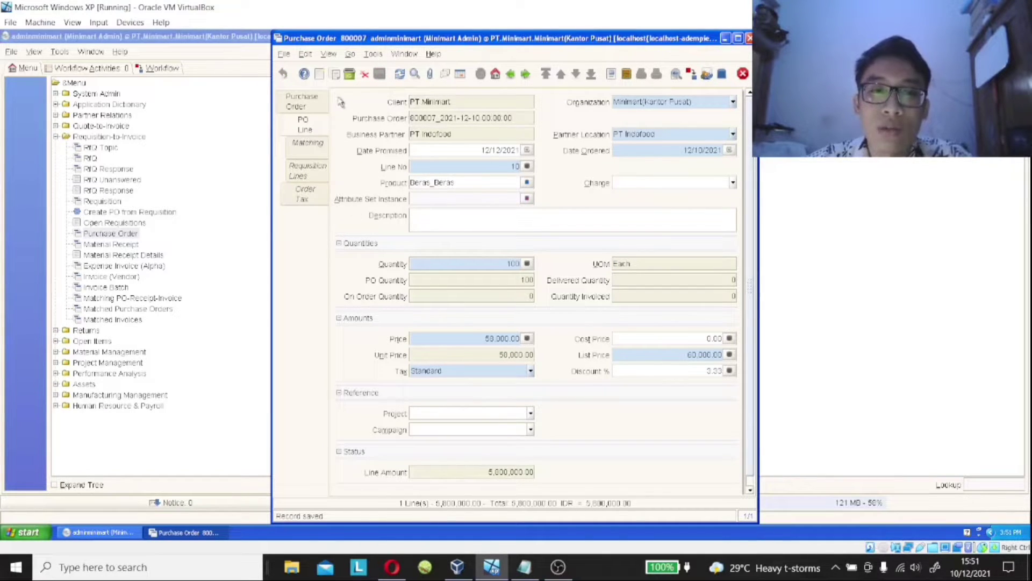
Return to the purchase order header and complete the order with the Complete document action.
{"action": "left_click", "coordinate": [304, 103]}
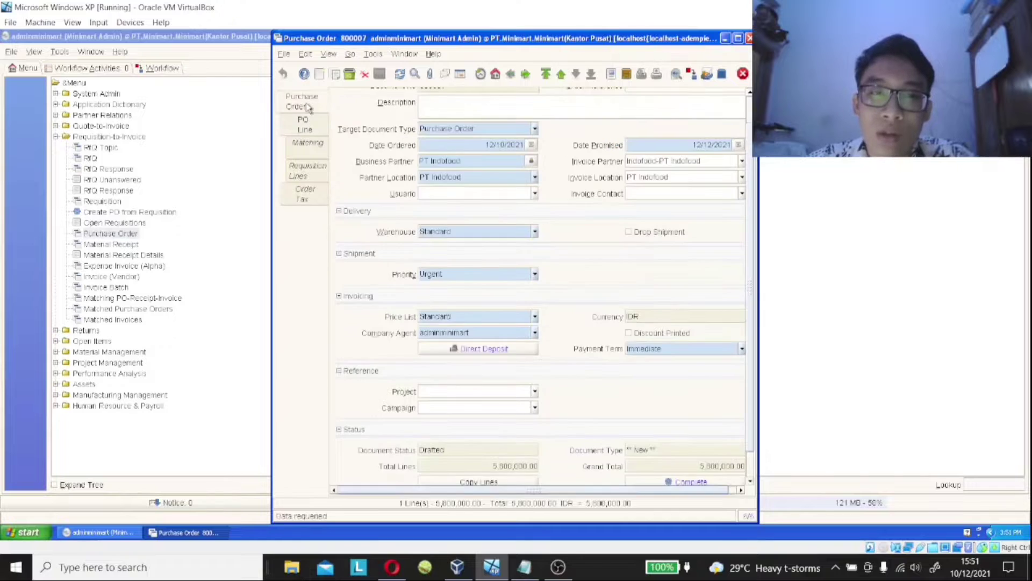
{"action": "scroll", "coordinate": [613, 285], "scroll_direction": "down", "scroll_amount": 1}
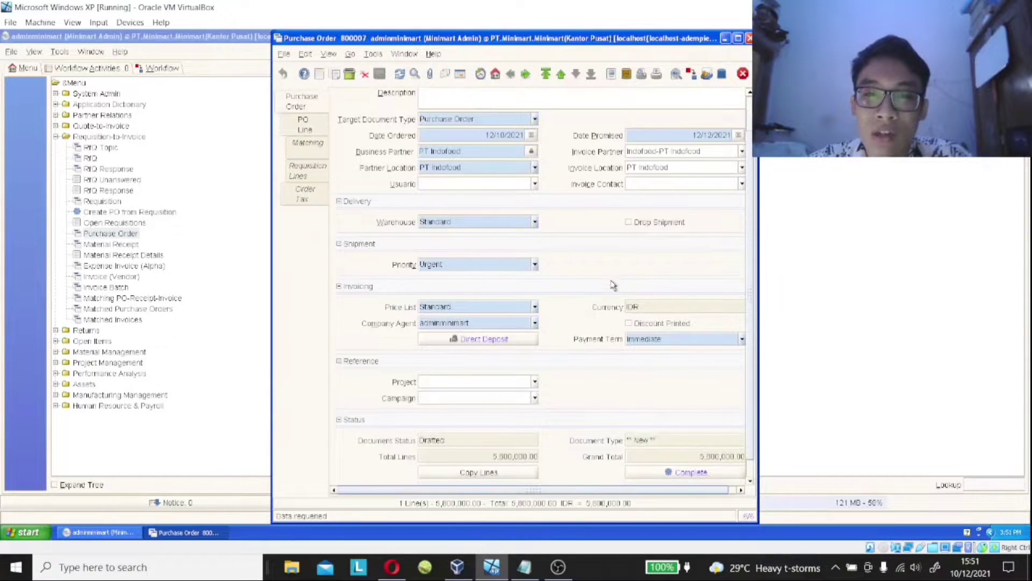
{"action": "scroll", "coordinate": [613, 285], "scroll_direction": "down", "scroll_amount": 2}
{"action": "left_click", "coordinate": [662, 455]}
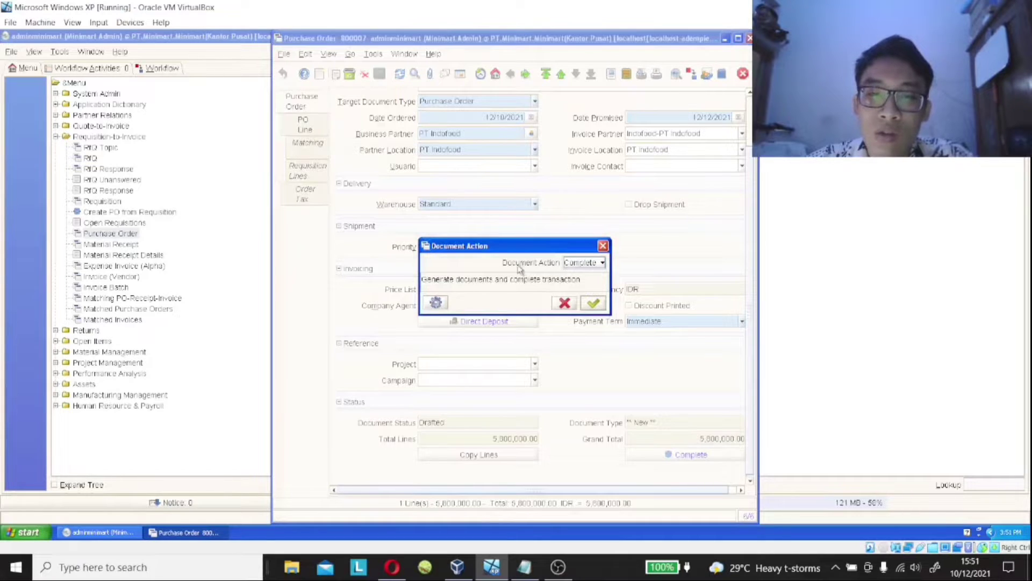
{"action": "left_click", "coordinate": [598, 308]}
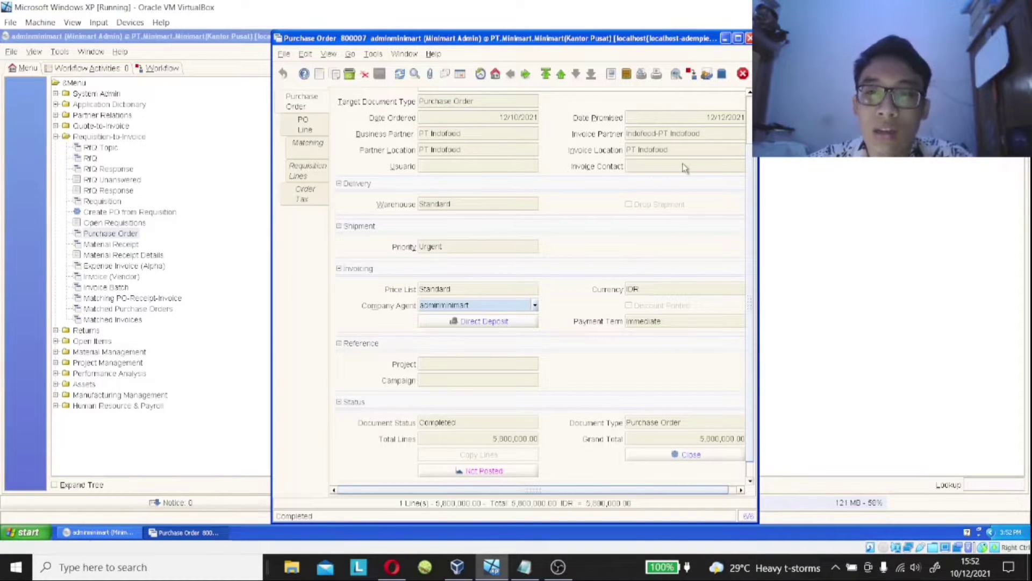
Review the completed purchase order's printed report, then close the report and the purchase order.
{"action": "left_click", "coordinate": [642, 76]}
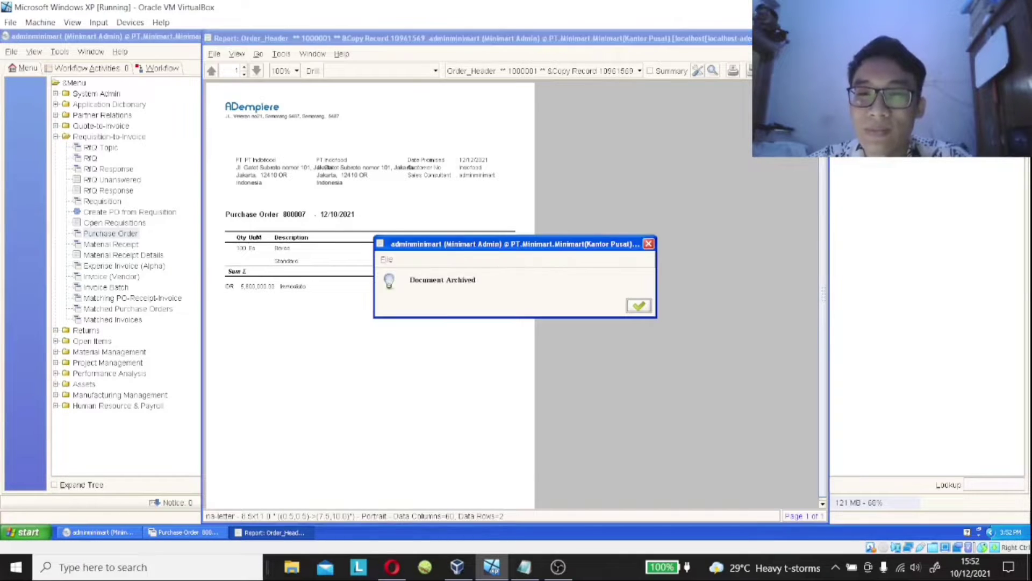
{"action": "left_click", "coordinate": [638, 307]}
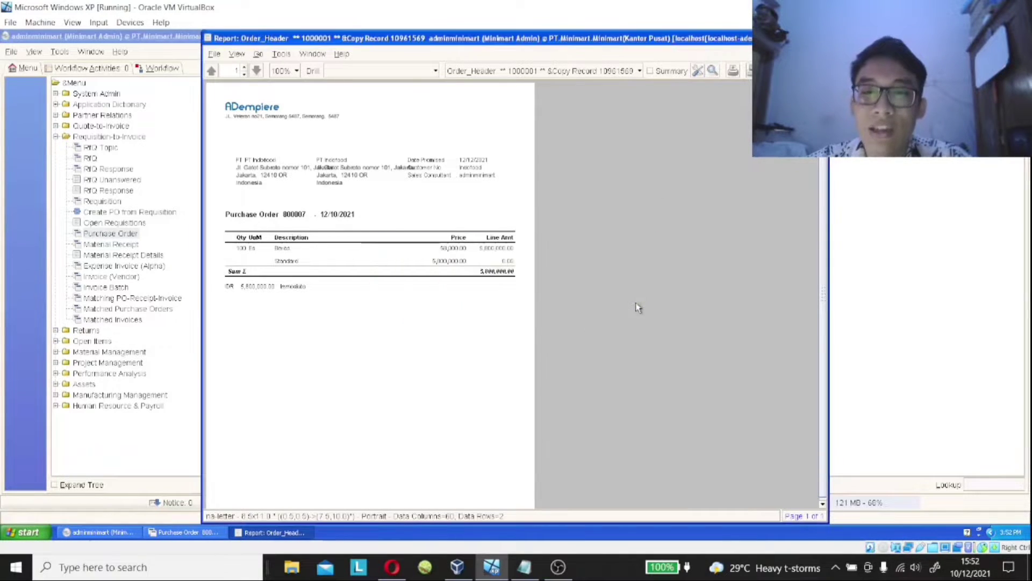
{"action": "left_click", "coordinate": [821, 38]}
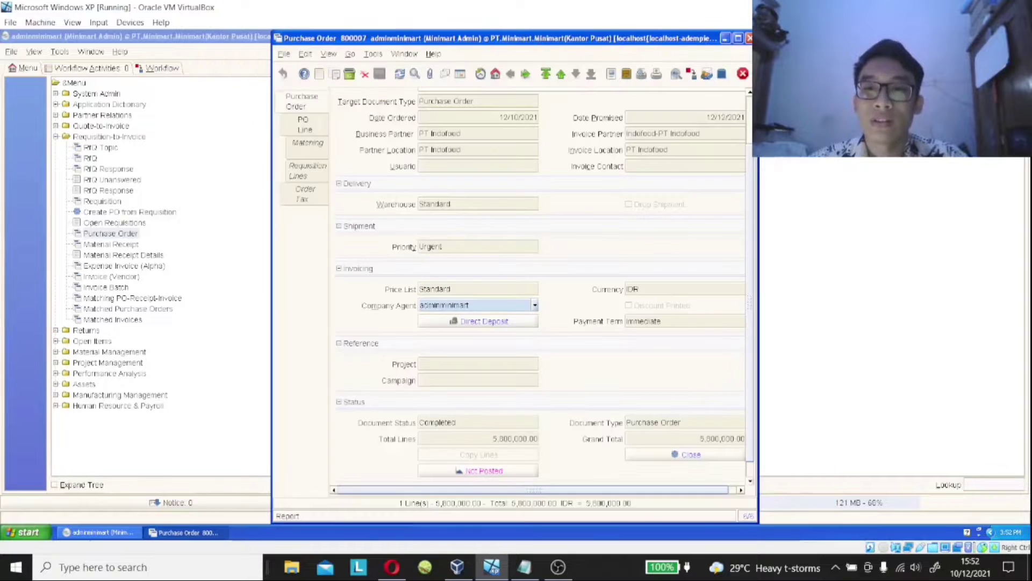
{"action": "left_click", "coordinate": [746, 38]}
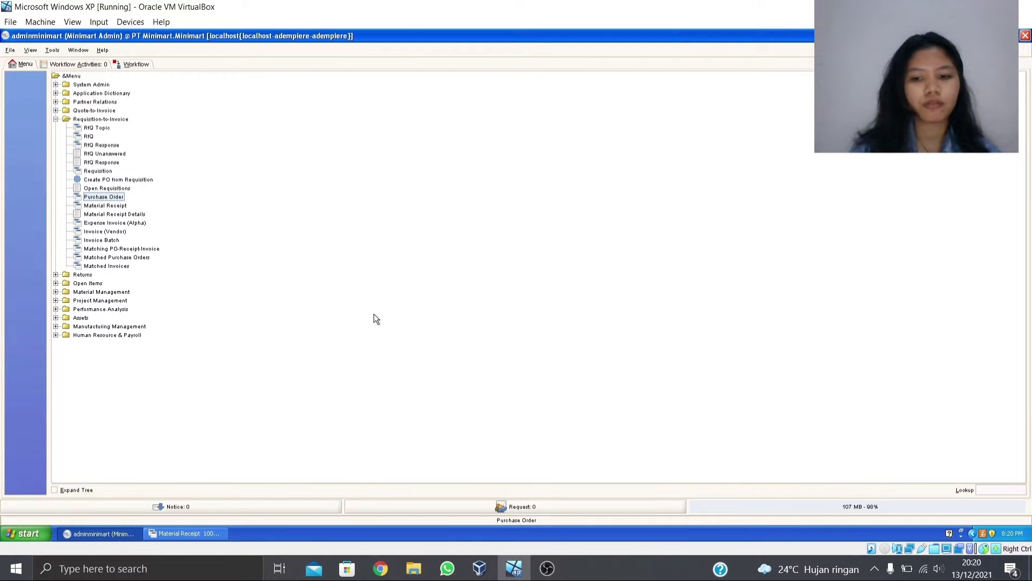
List all products in Product Info to check their available quantities and prices, then close it.
{"action": "left_click", "coordinate": [31, 53]}
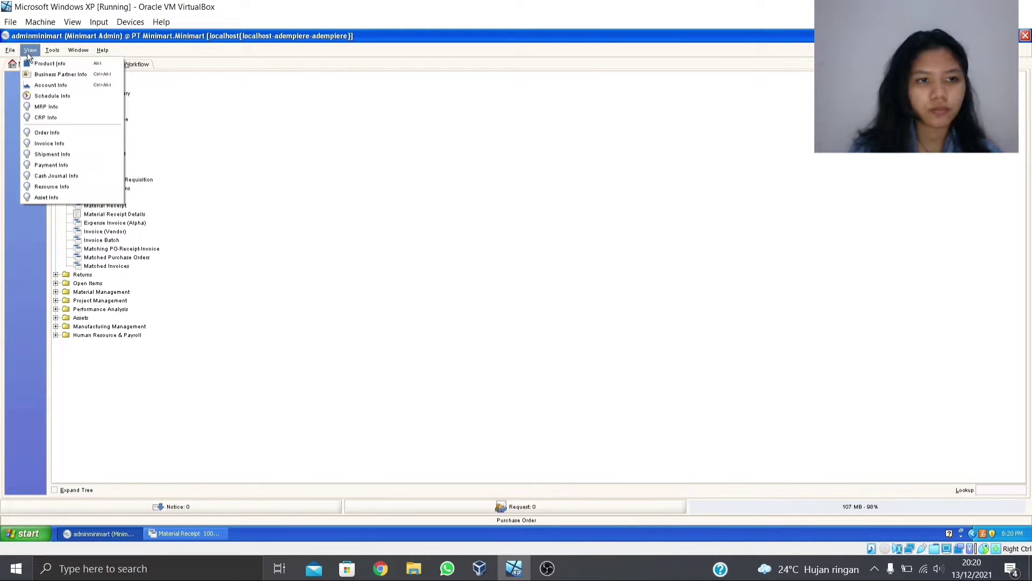
{"action": "left_click", "coordinate": [51, 62]}
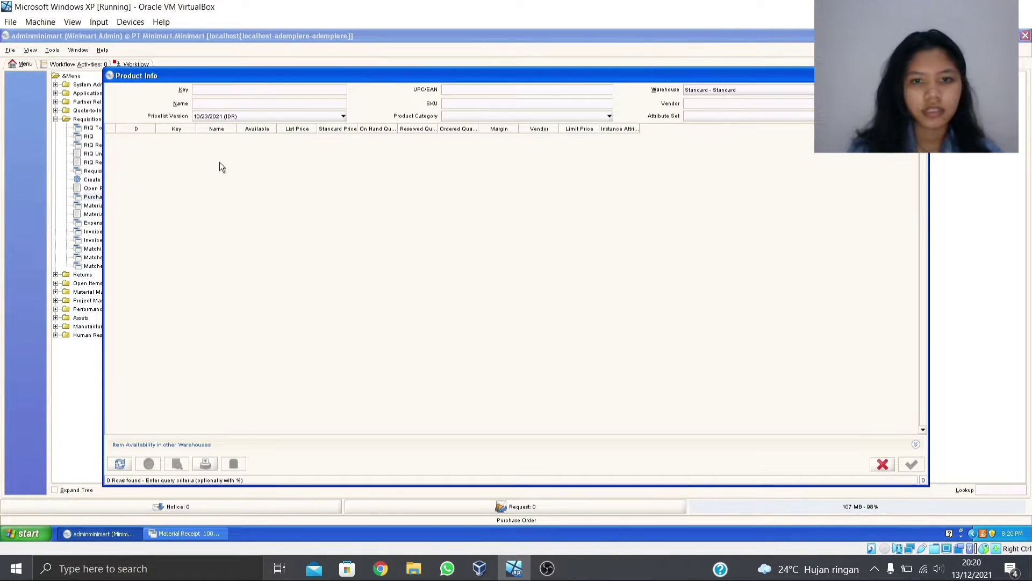
{"action": "left_click", "coordinate": [119, 463]}
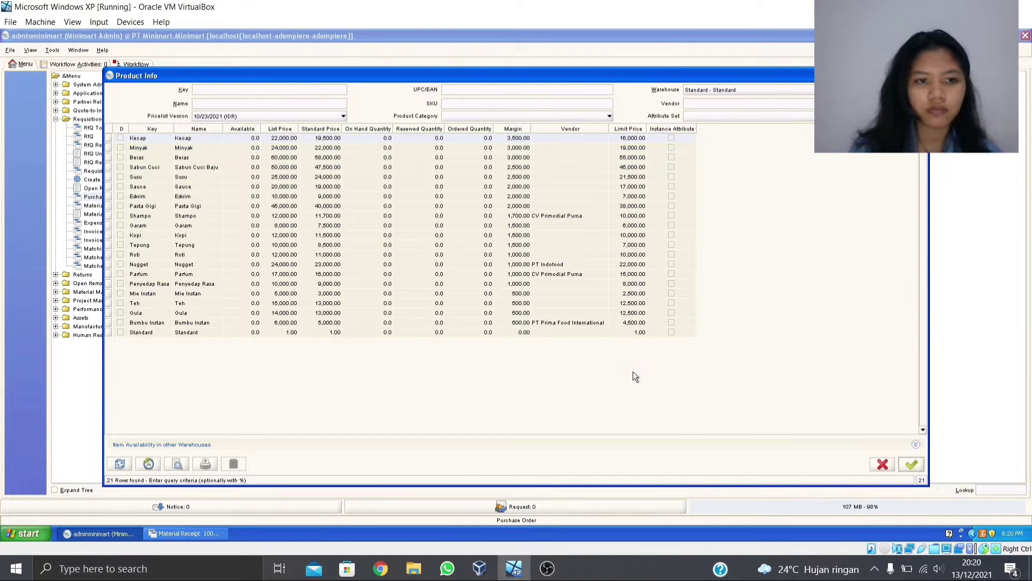
{"action": "left_click", "coordinate": [912, 465]}
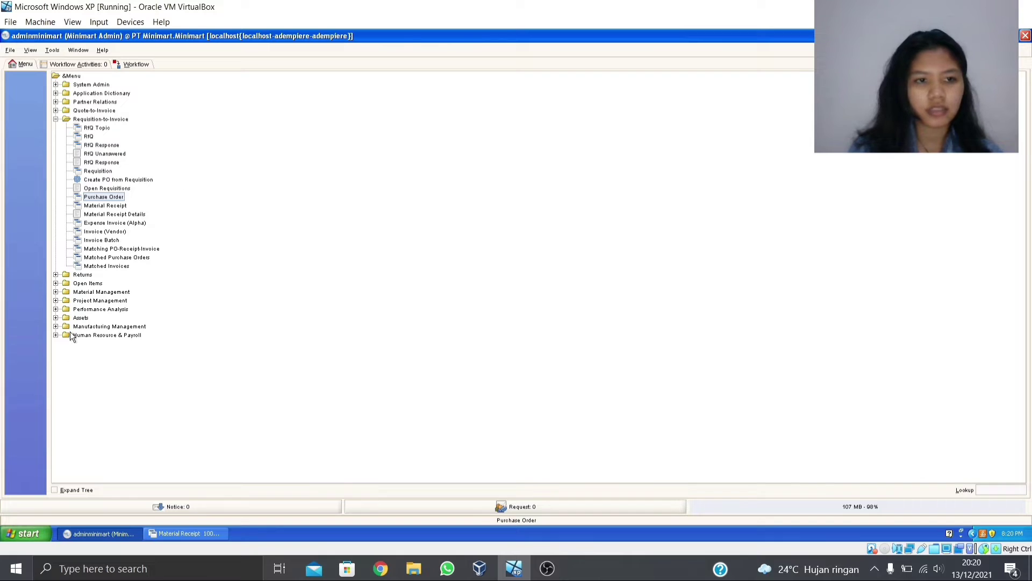
Open Material Receipt and set the new receipt's document type to MM Receipt.
{"action": "left_click", "coordinate": [106, 207]}
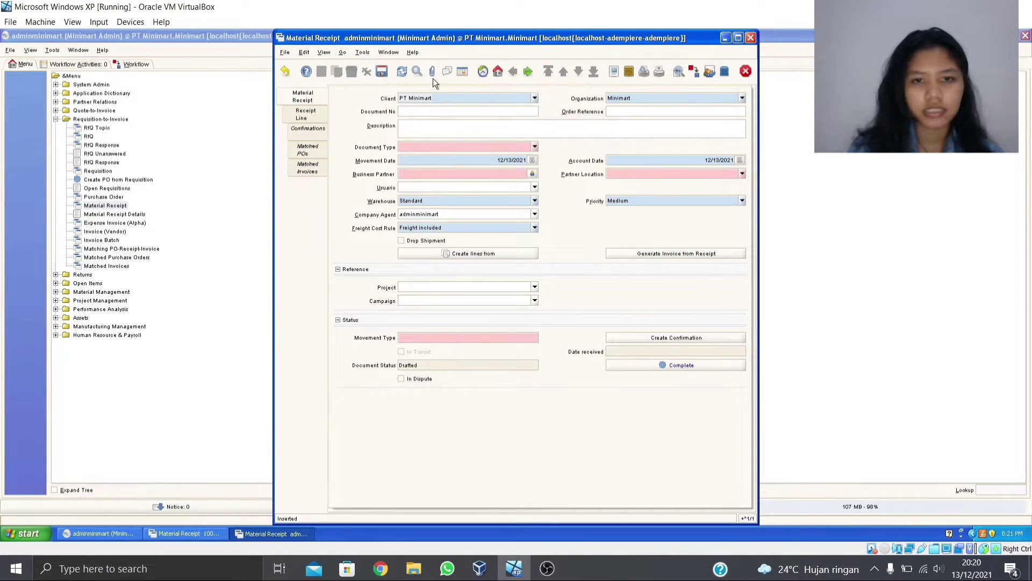
{"action": "left_click", "coordinate": [535, 147]}
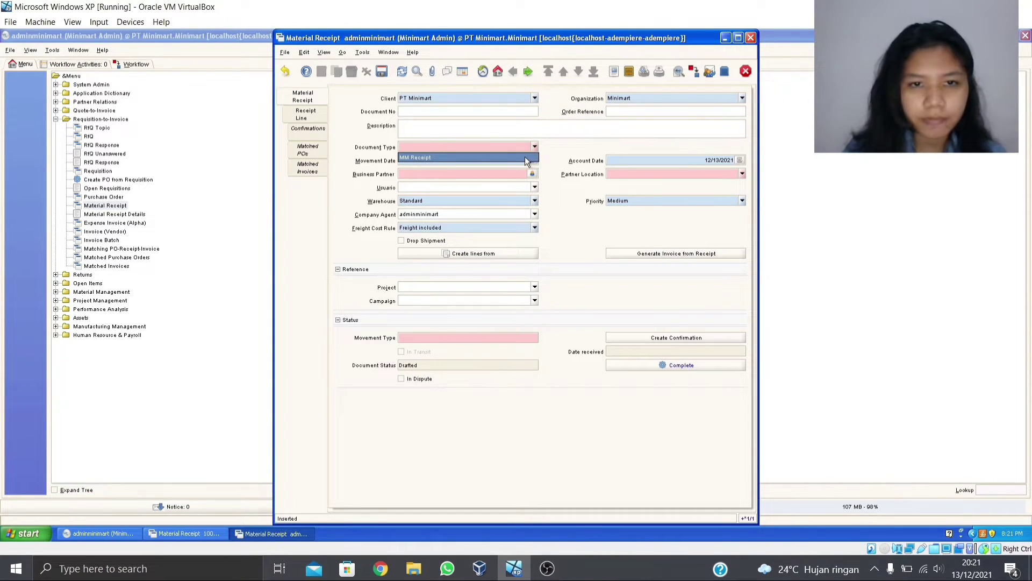
{"action": "left_click", "coordinate": [525, 158]}
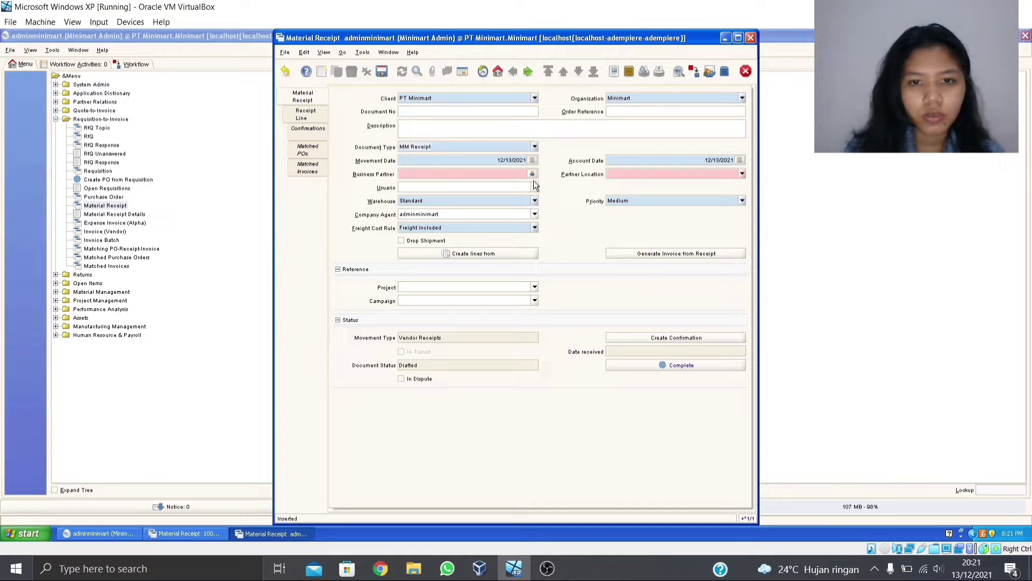
Set the material receipt's business partner to PT Indofood and its warehouse to Gudang Lengkap.
{"action": "left_click", "coordinate": [533, 175]}
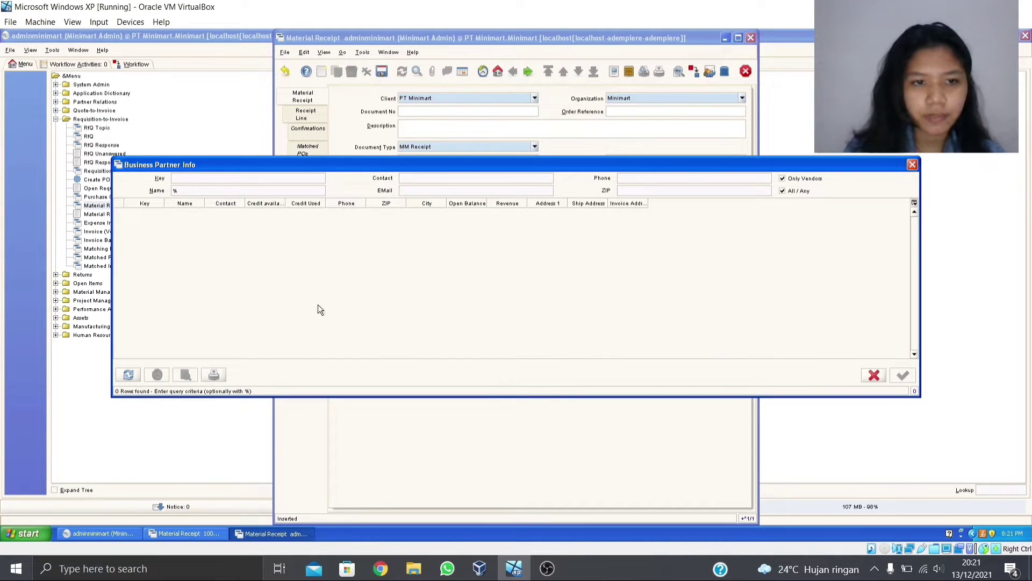
{"action": "left_click", "coordinate": [129, 375]}
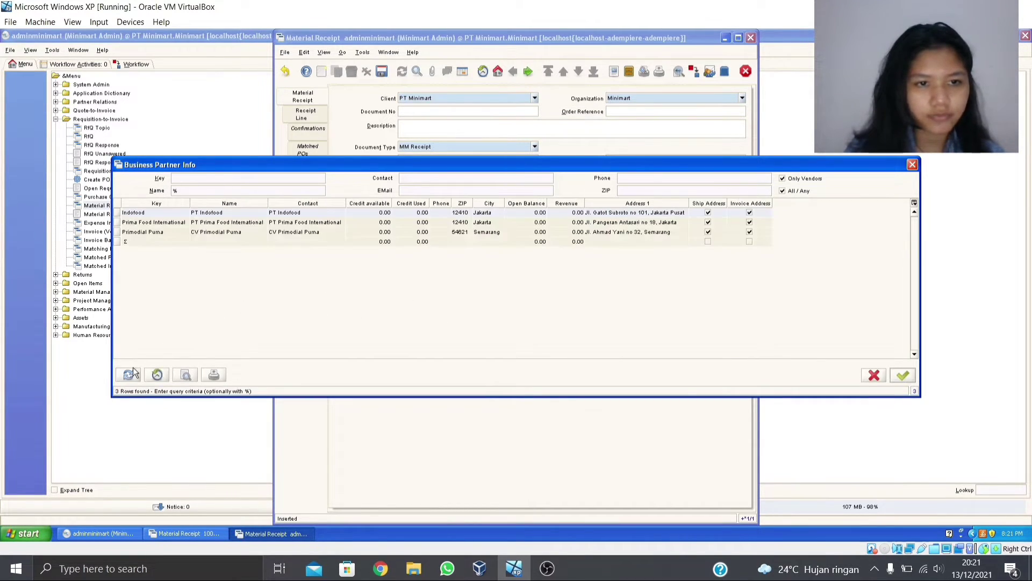
{"action": "left_click", "coordinate": [149, 214]}
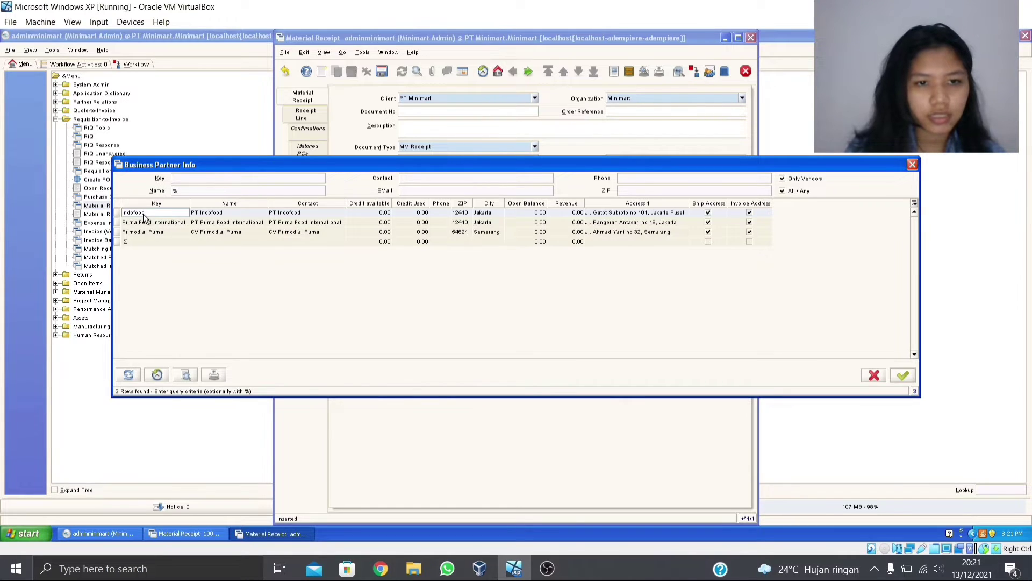
{"action": "left_click", "coordinate": [903, 376]}
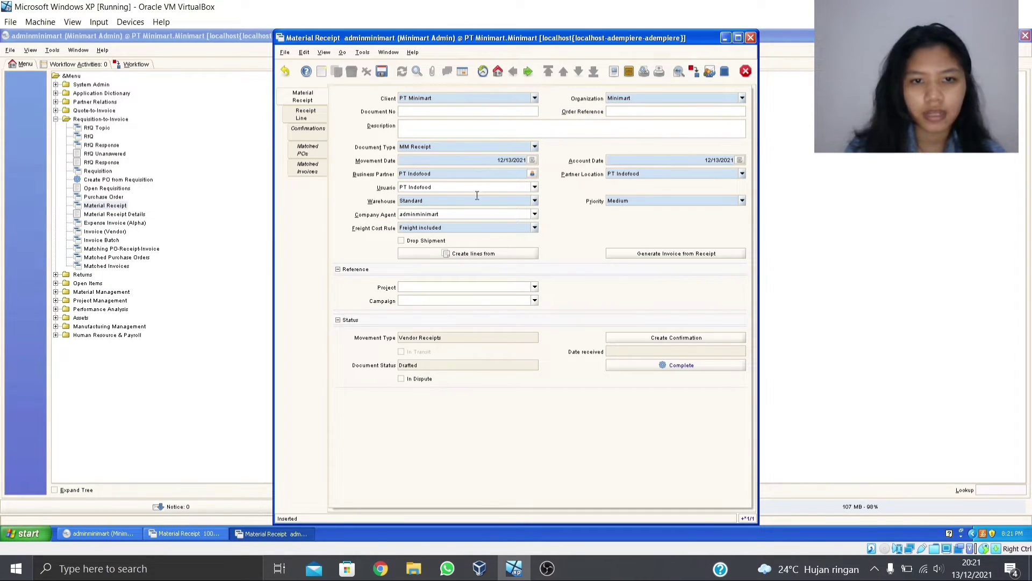
{"action": "left_click", "coordinate": [535, 201]}
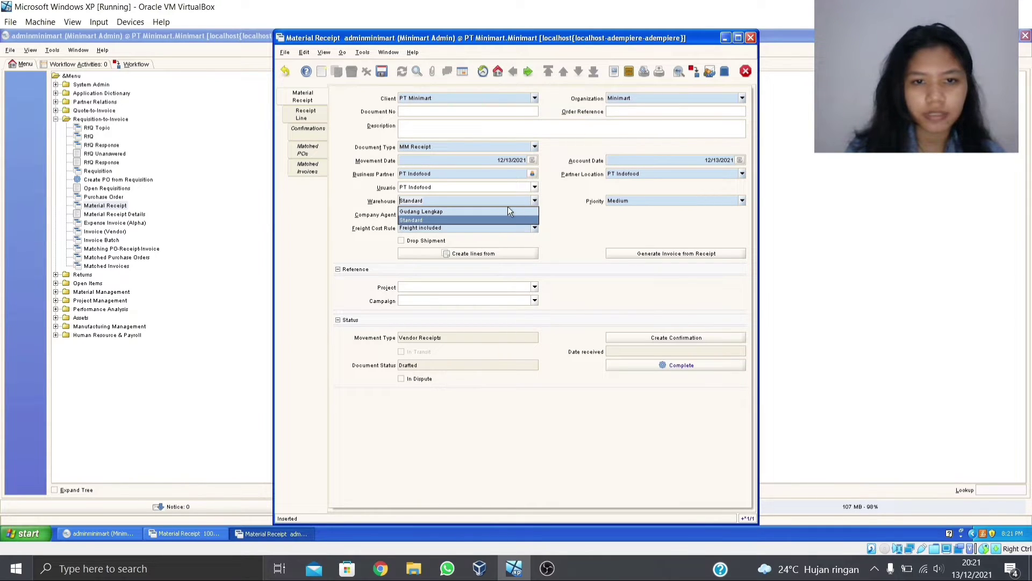
{"action": "left_click", "coordinate": [451, 212]}
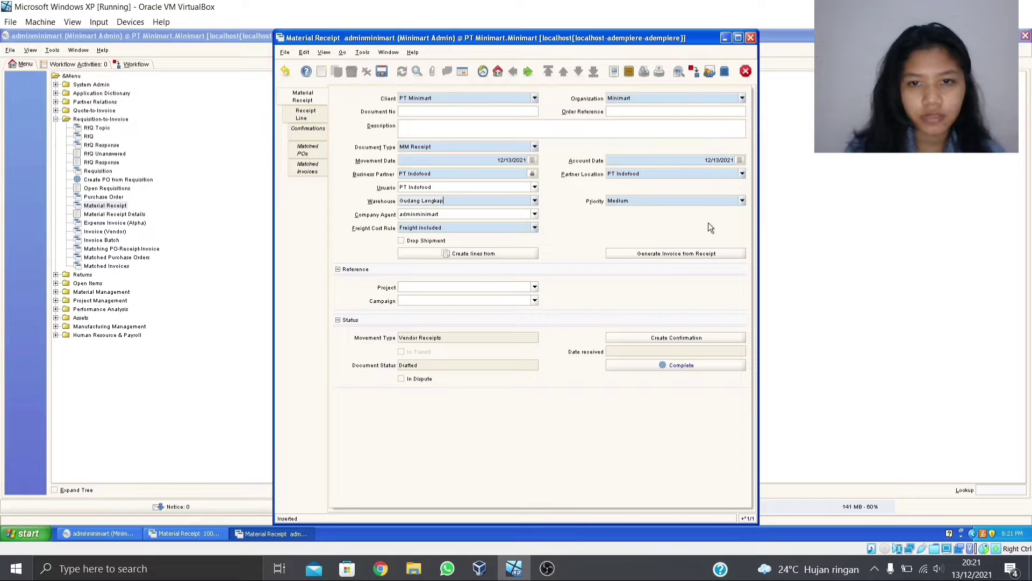
Create the receipt line from PT Indofood's purchase order dated 2021-12-13, selecting its 100 Ea Beras line.
{"action": "left_click", "coordinate": [476, 256]}
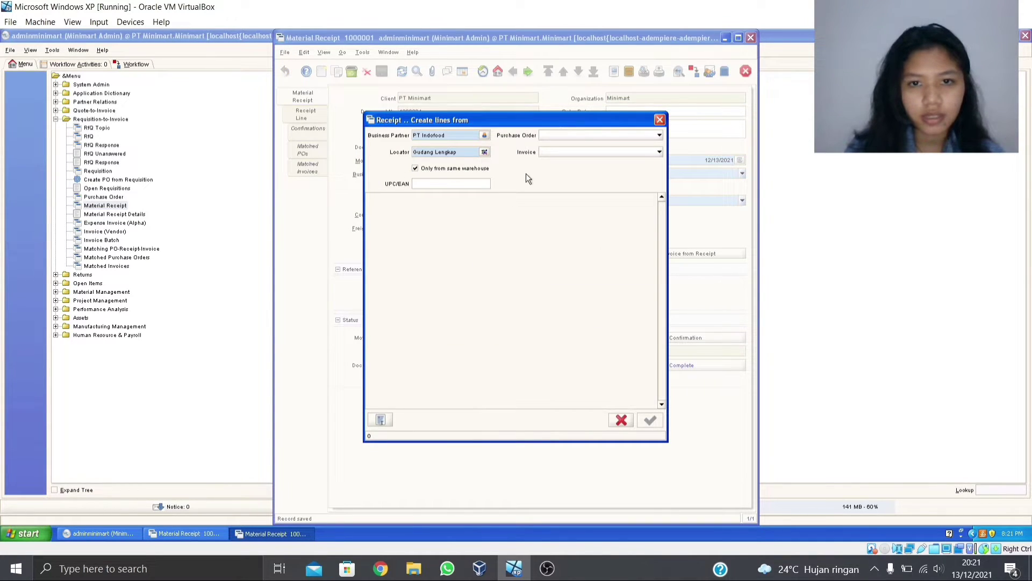
{"action": "left_click", "coordinate": [659, 136]}
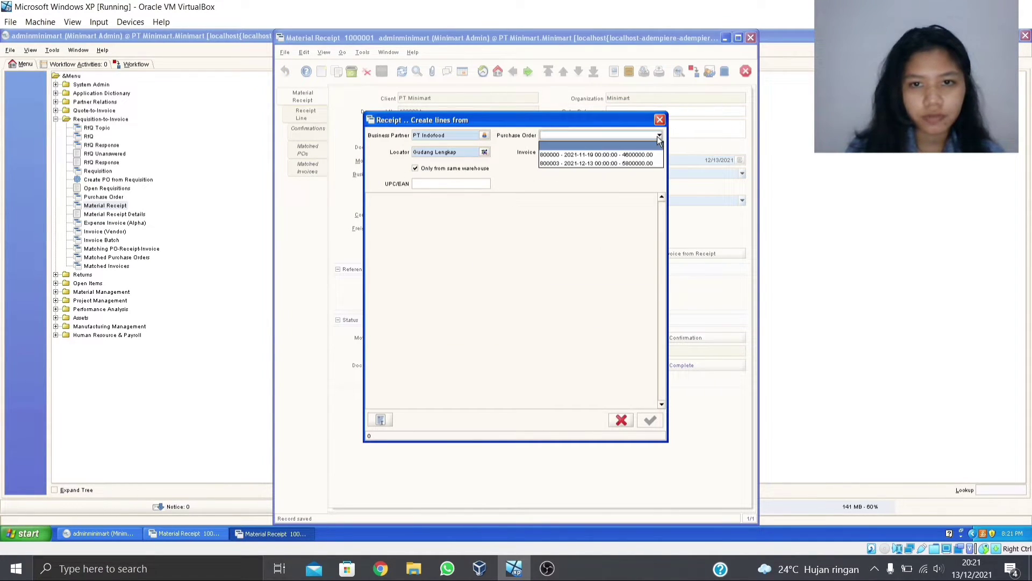
{"action": "left_click", "coordinate": [644, 164]}
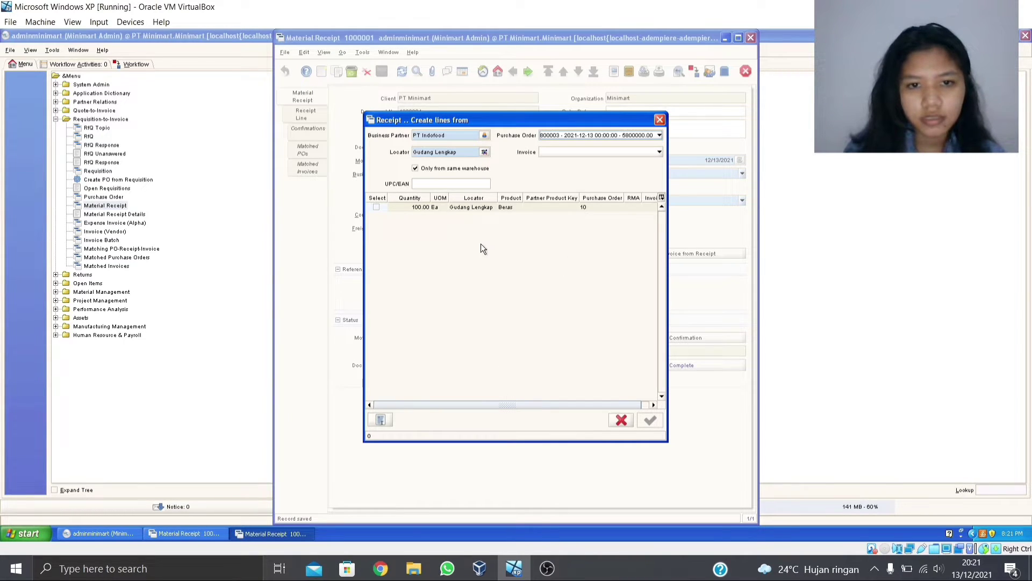
{"action": "left_click", "coordinate": [376, 208]}
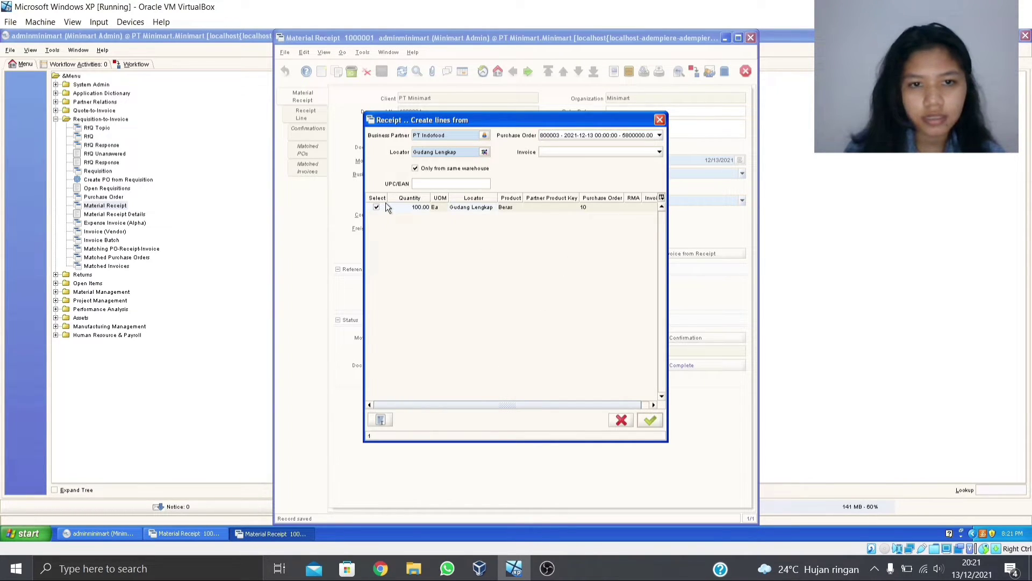
{"action": "left_click", "coordinate": [651, 421]}
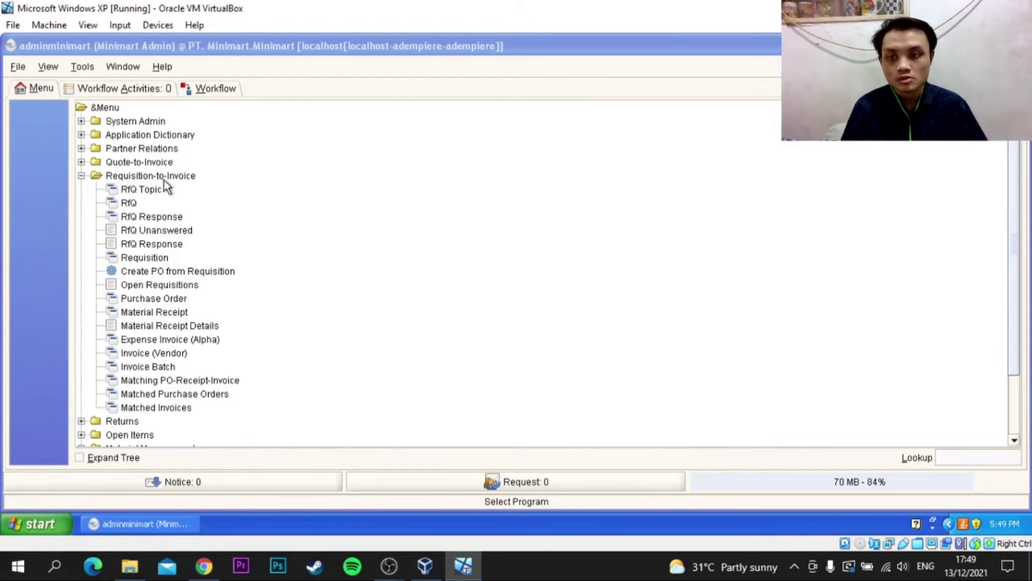
Open Material Receipt and start a new receipt with the document type MM Receipt.
{"action": "left_click", "coordinate": [156, 314]}
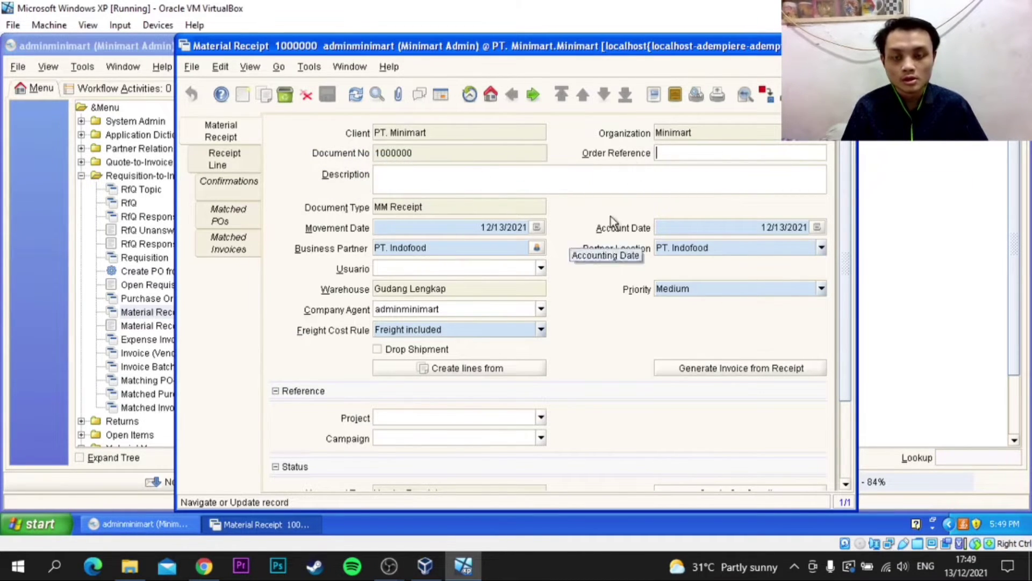
{"action": "left_click", "coordinate": [244, 94]}
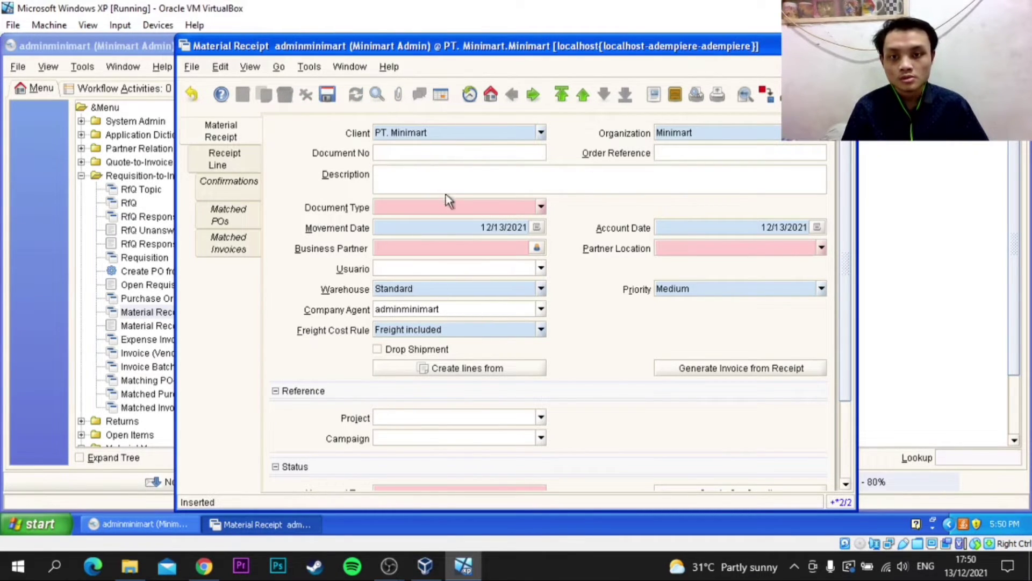
{"action": "left_click", "coordinate": [541, 207]}
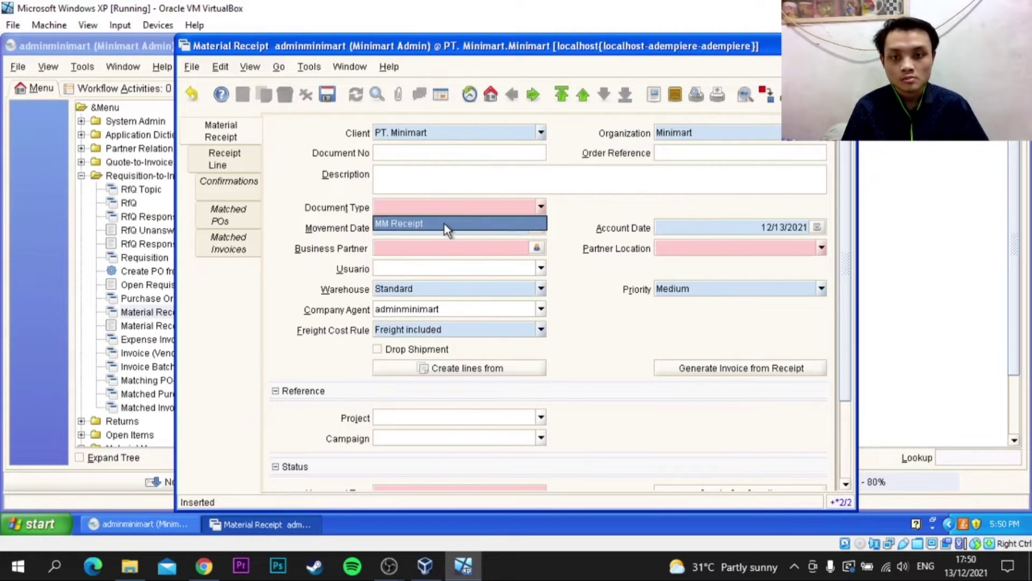
{"action": "left_click", "coordinate": [444, 224]}
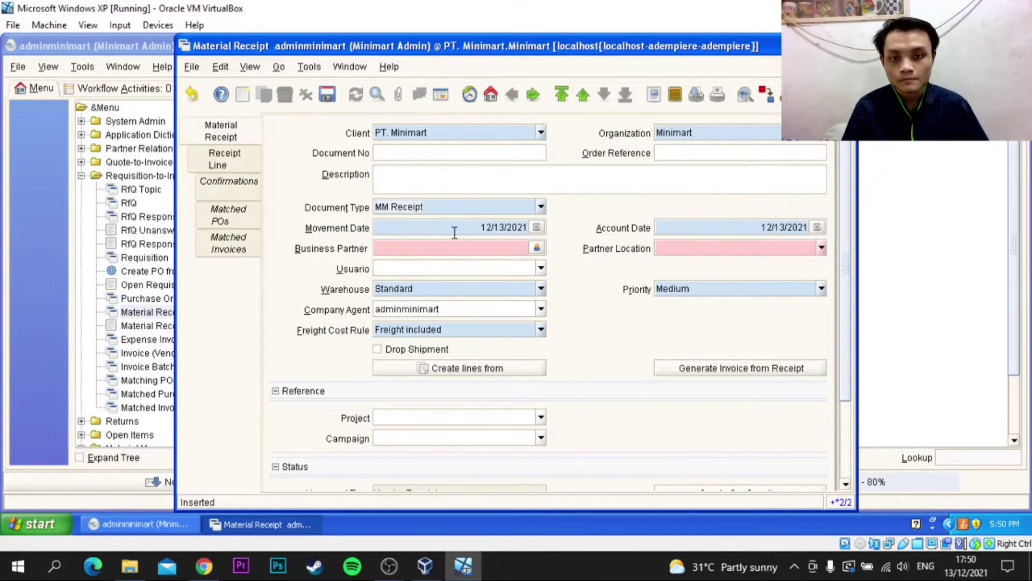
Set the new receipt's business partner to PT. Indofood and its warehouse to Gudang Lengkap, keeping the freight cost rule Freight included.
{"action": "left_click", "coordinate": [537, 247]}
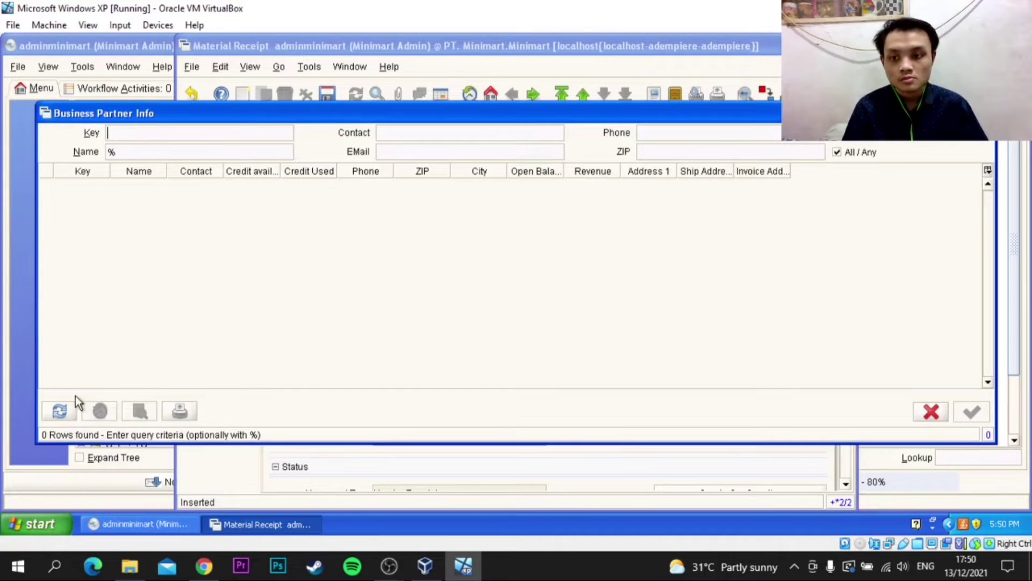
{"action": "left_click", "coordinate": [61, 411]}
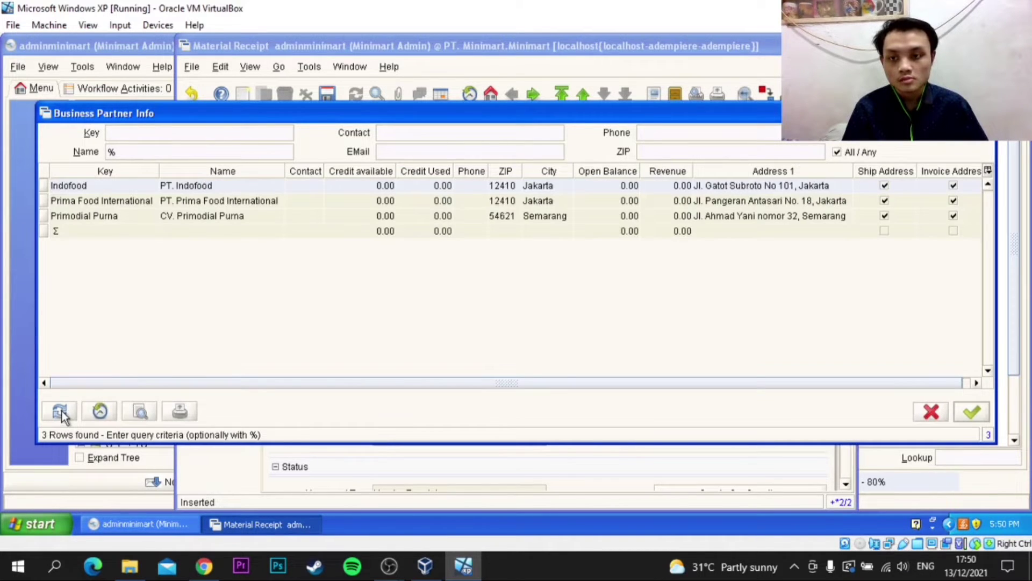
{"action": "double_click", "coordinate": [182, 185]}
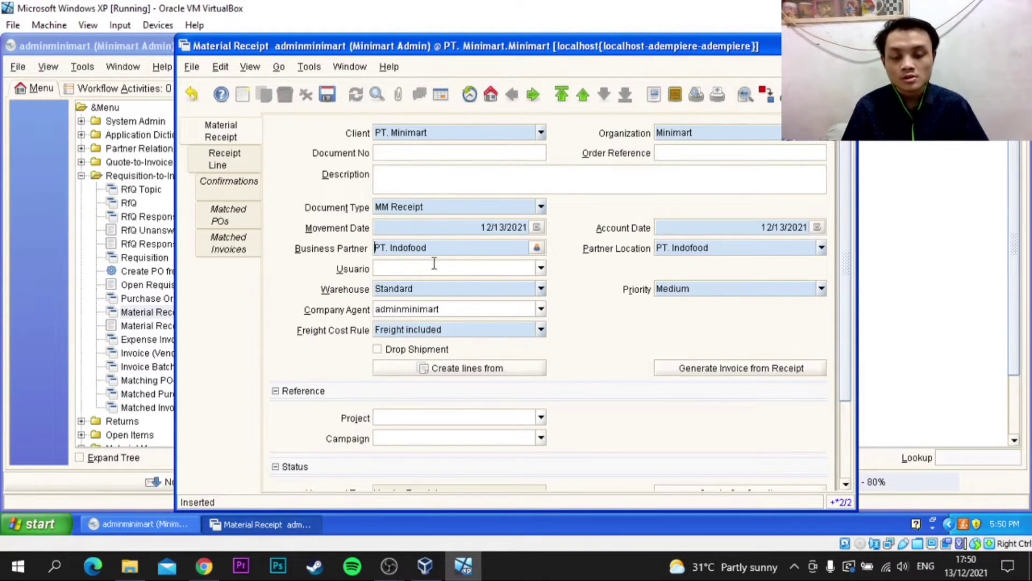
{"action": "left_click", "coordinate": [542, 270]}
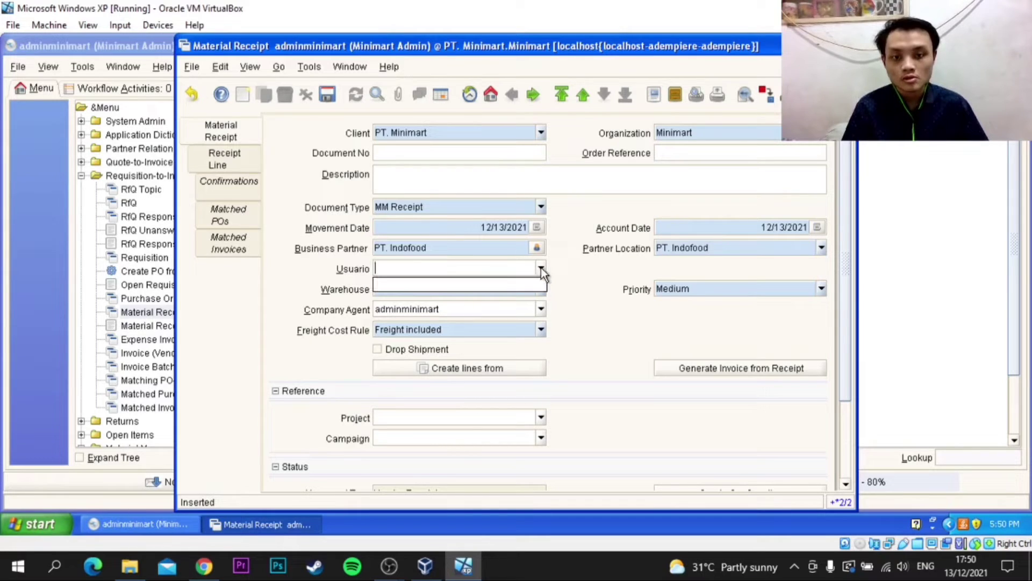
{"action": "left_click", "coordinate": [542, 269]}
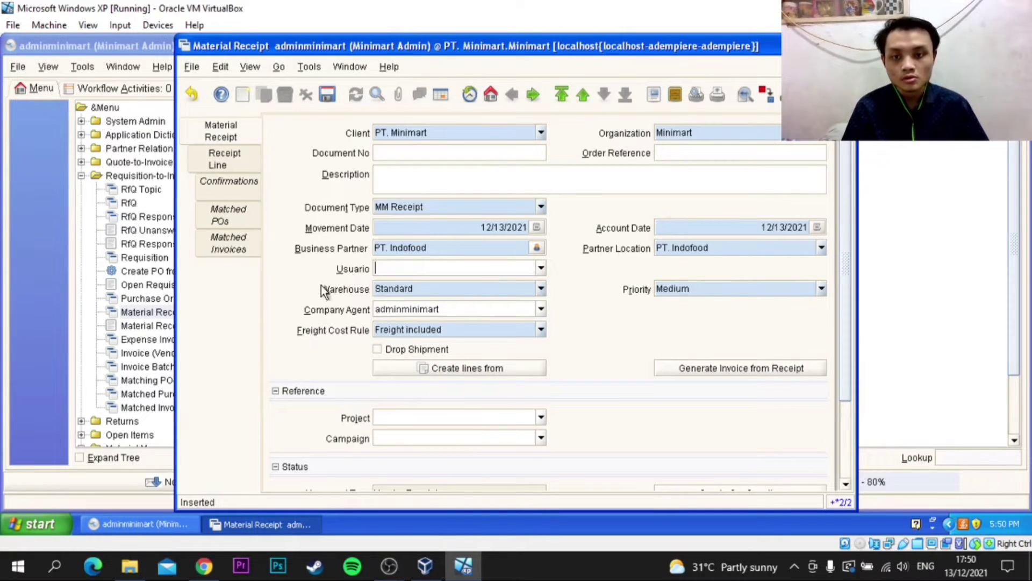
{"action": "left_click", "coordinate": [540, 293]}
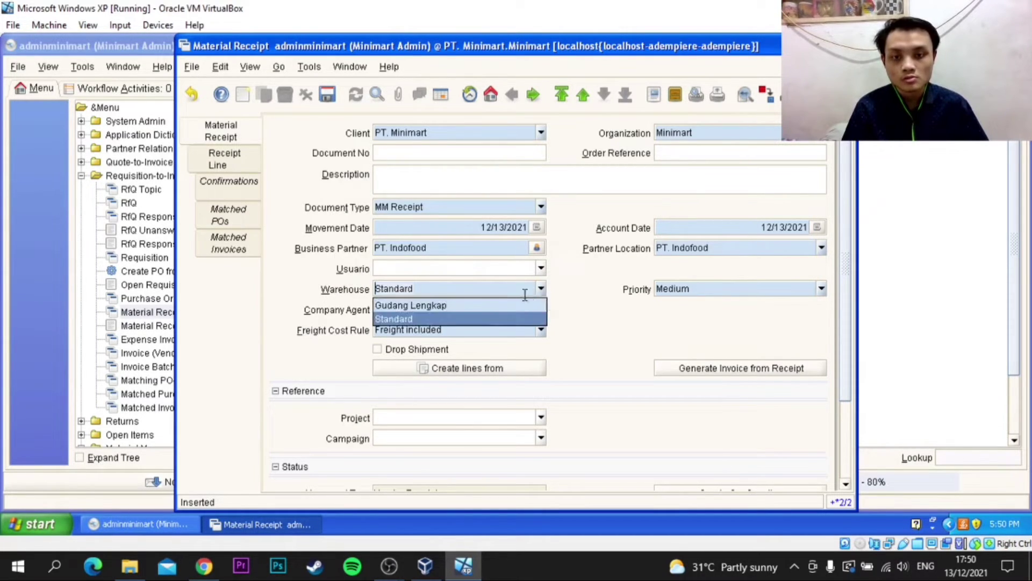
{"action": "left_click", "coordinate": [489, 305]}
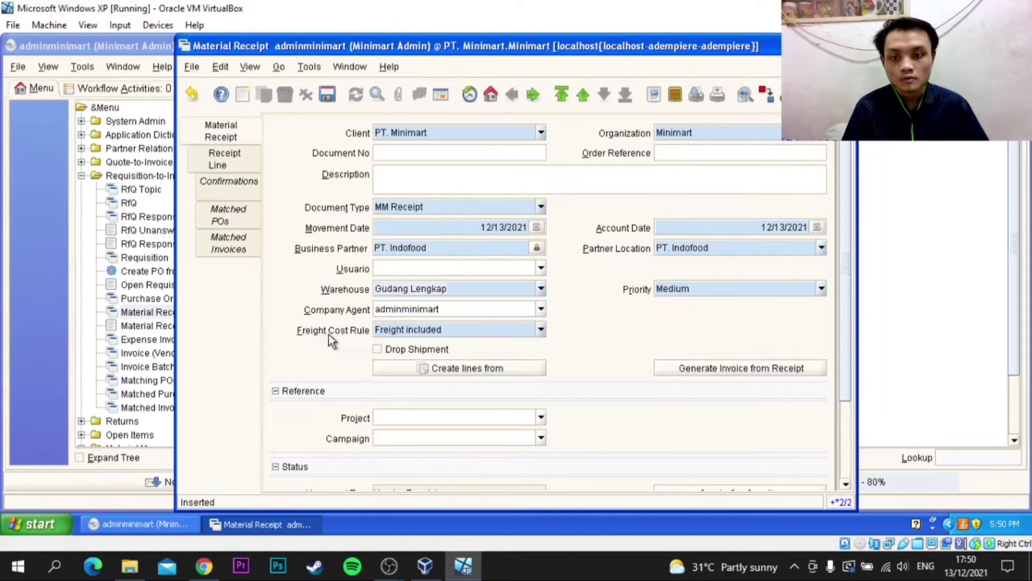
{"action": "left_click", "coordinate": [541, 330]}
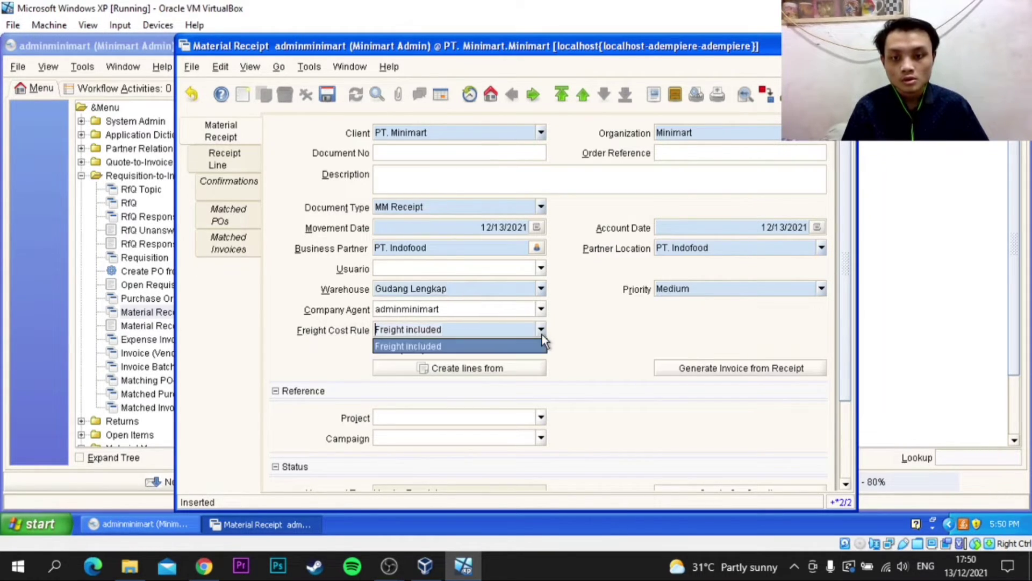
{"action": "left_click", "coordinate": [541, 330]}
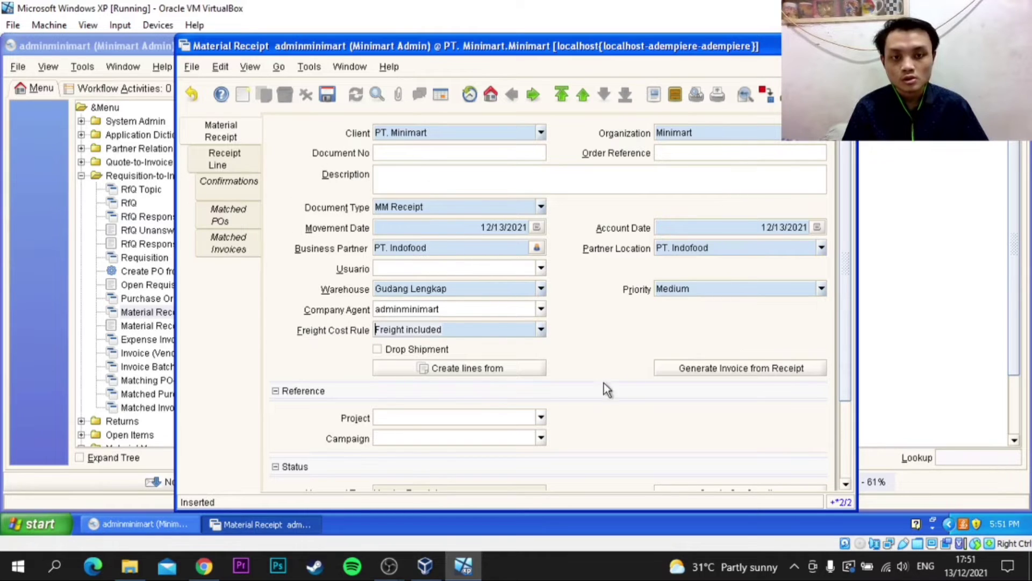
Create the receipt line from PT. Indofood's purchase order dated 2021-11-19, selecting its 150 Ea Nugget line.
{"action": "left_click", "coordinate": [469, 371]}
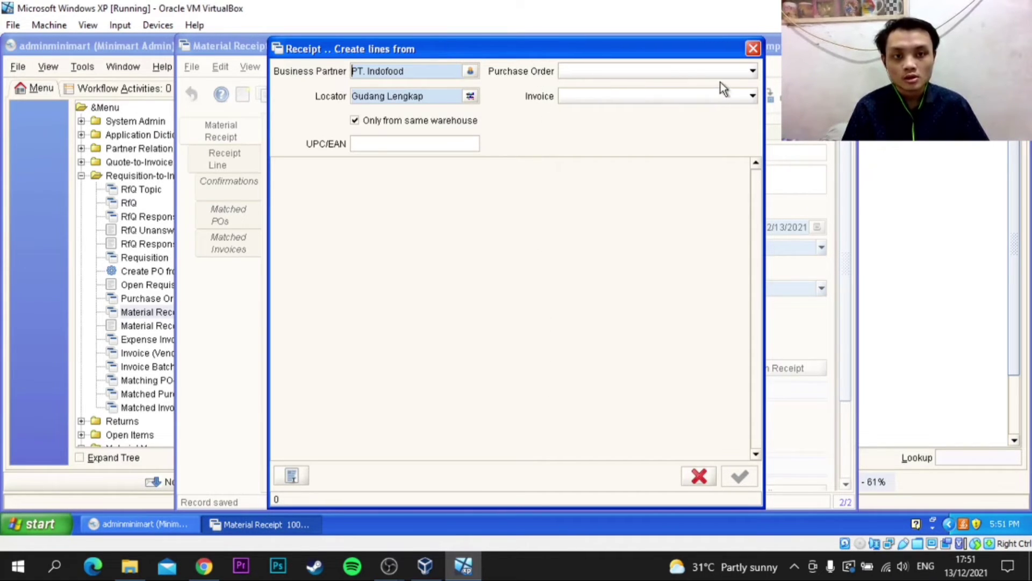
{"action": "left_click", "coordinate": [748, 71]}
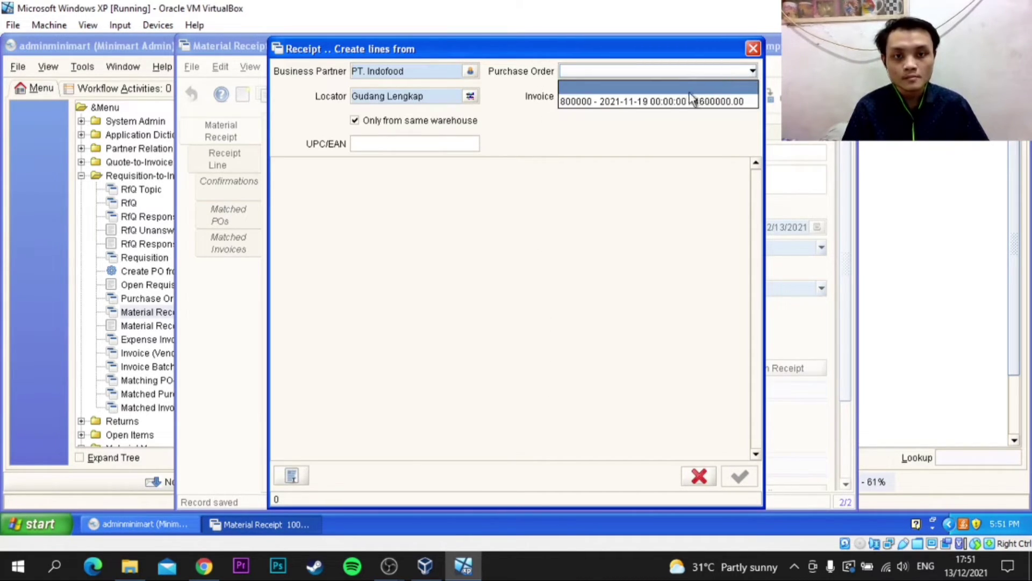
{"action": "left_click", "coordinate": [657, 101]}
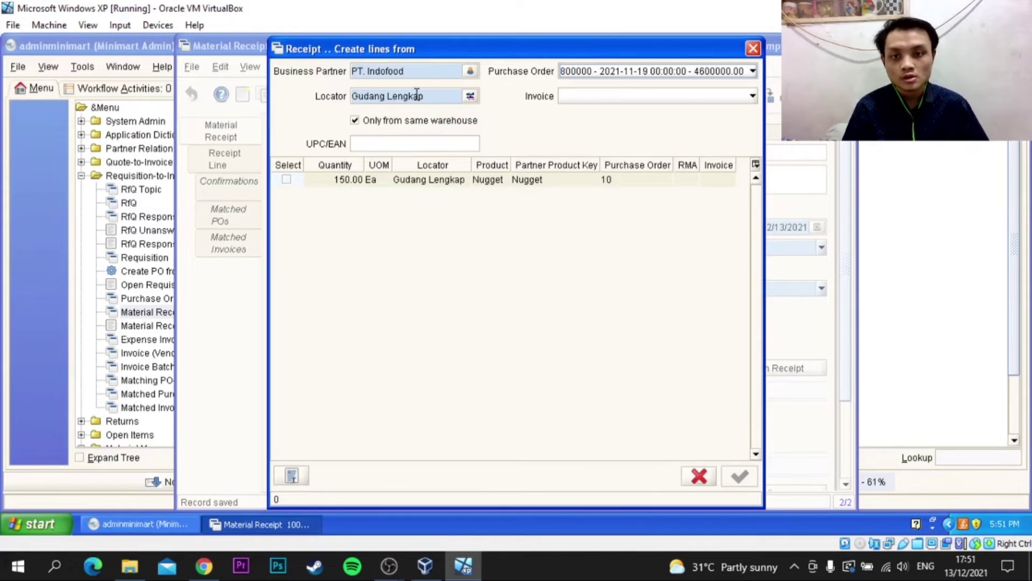
{"action": "left_click", "coordinate": [287, 179]}
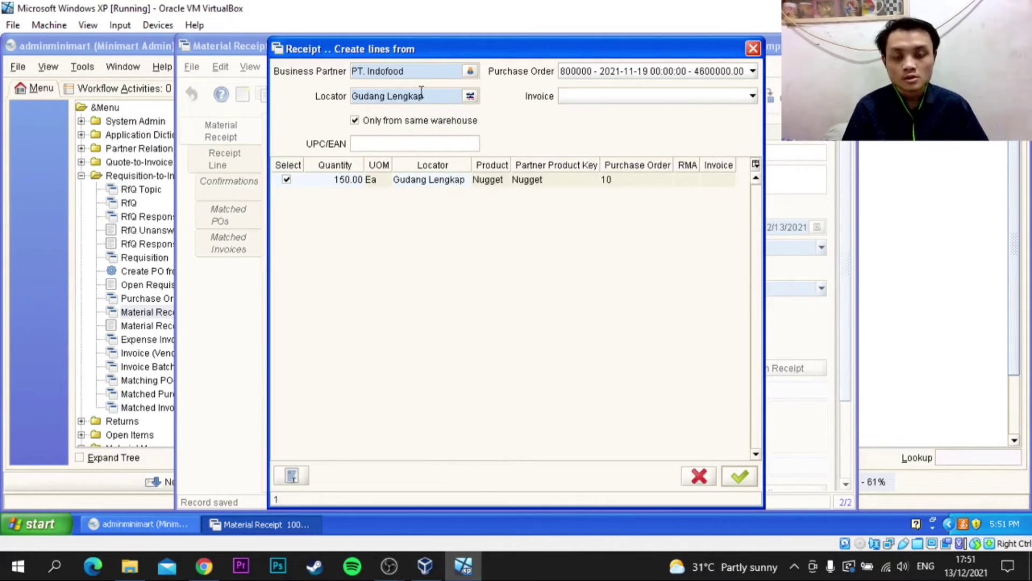
{"action": "left_click", "coordinate": [738, 482]}
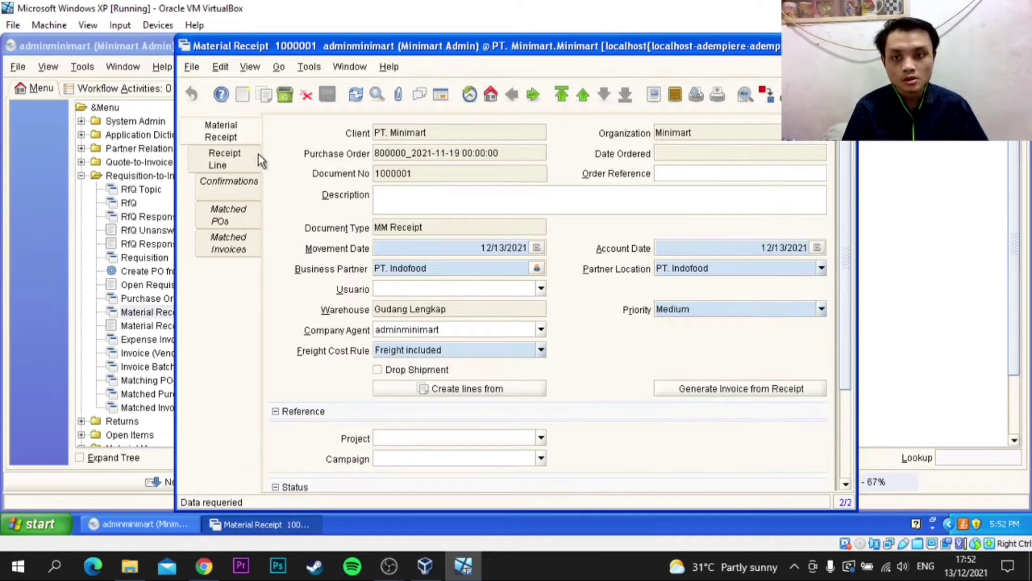
Describe the Nugget receipt line as "Memasukkan Nugget 10 kedalam Gudang Lengkap" and save the line.
{"action": "left_click", "coordinate": [212, 157]}
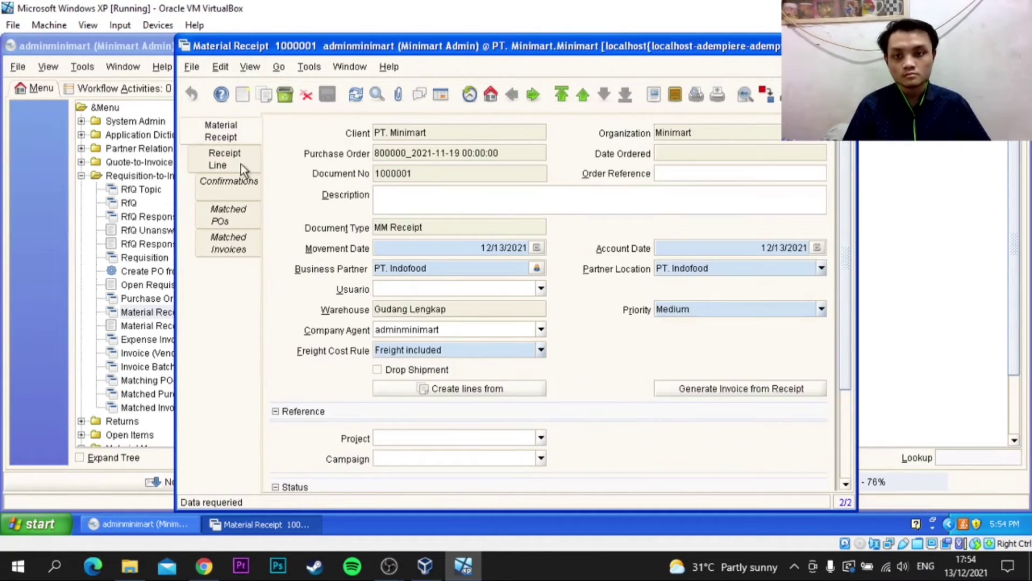
{"action": "left_click", "coordinate": [241, 164]}
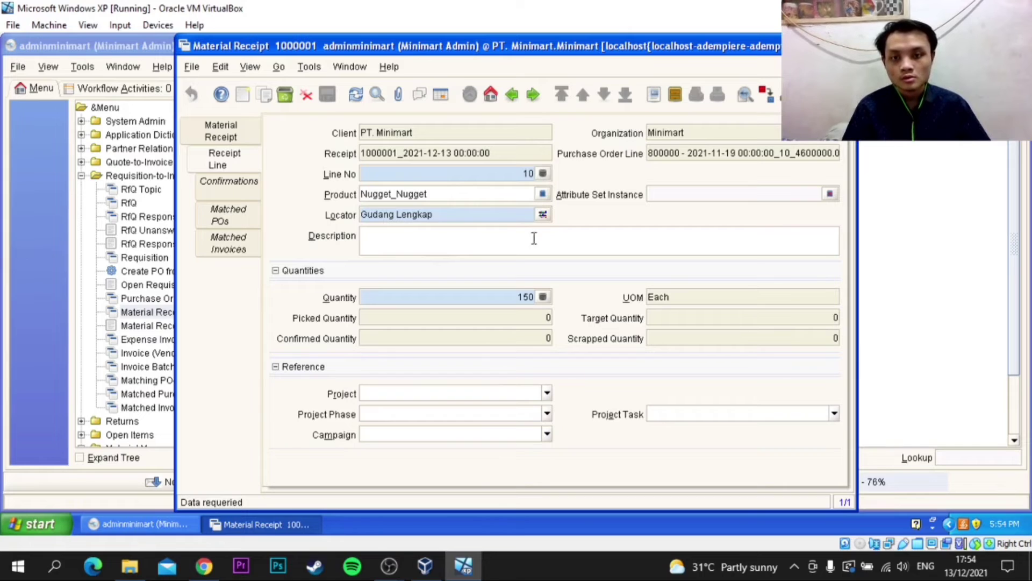
{"action": "left_click", "coordinate": [451, 243]}
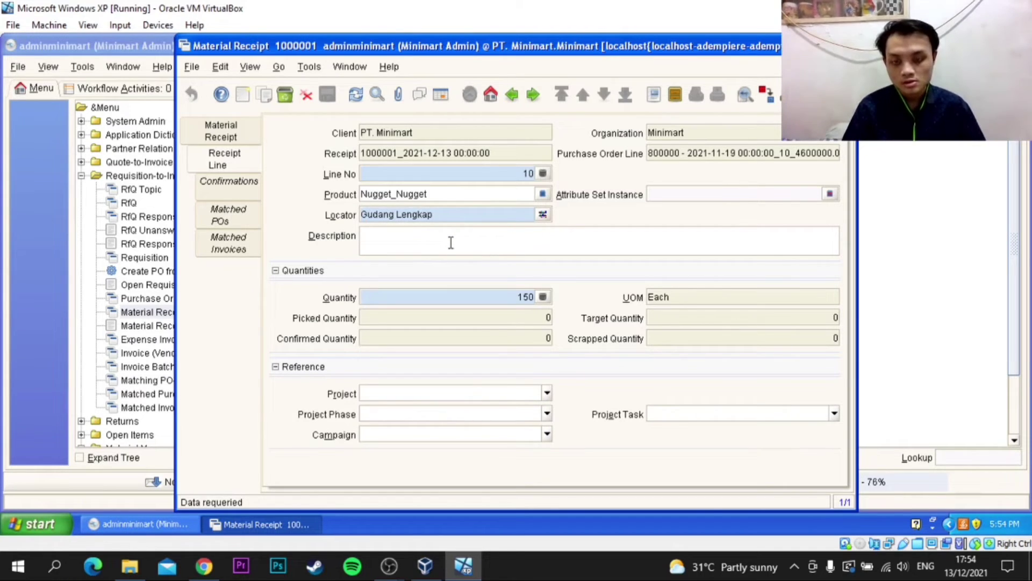
{"action": "type", "text": "Memasukkan"}
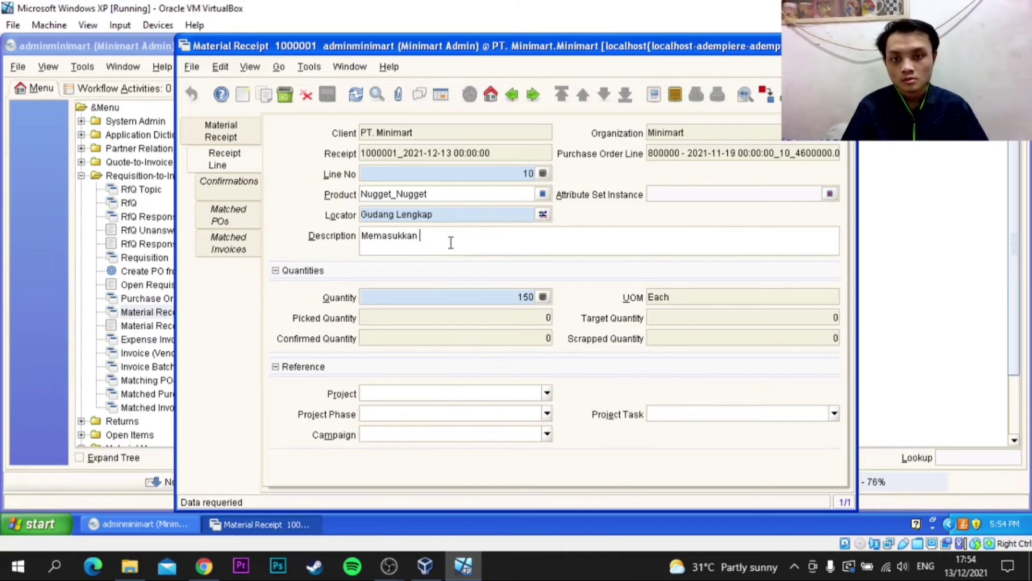
{"action": "type", "text": " Nugget"}
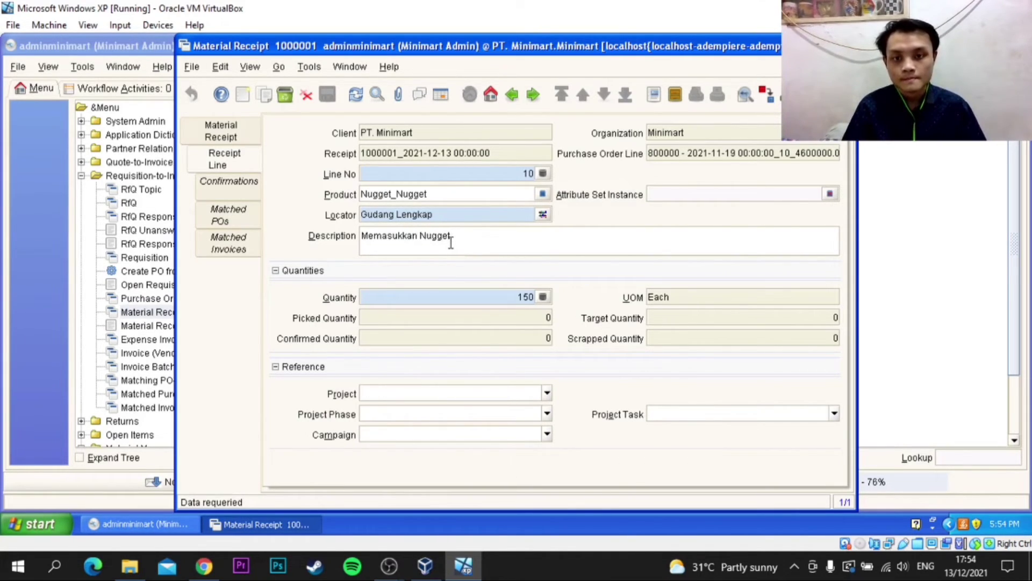
{"action": "type", "text": " 10 ke "}
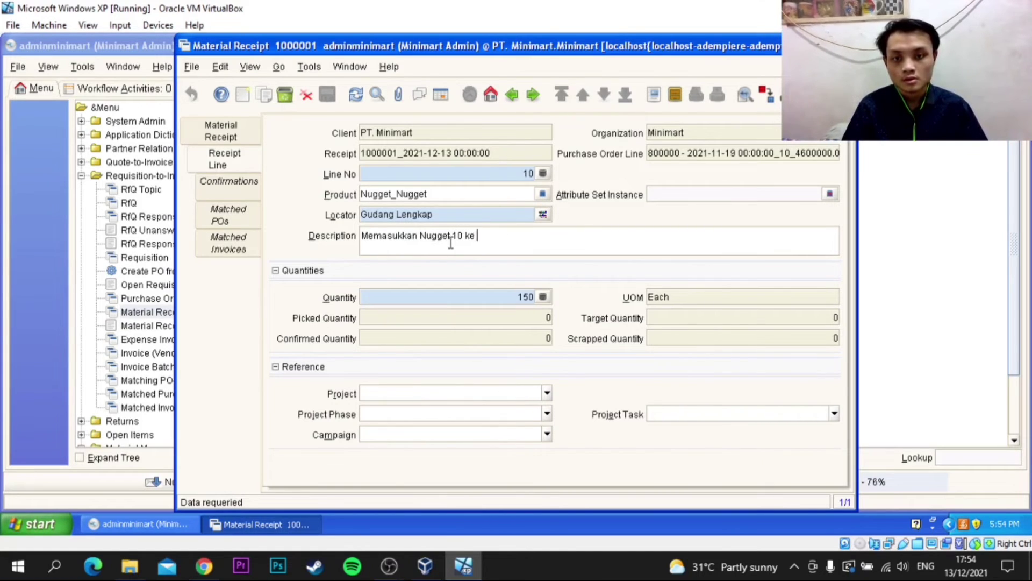
{"action": "type", "text": "dalam"}
{"action": "key", "text": "BackSpace"}
{"action": "key", "text": "BackSpace"}
{"action": "key", "text": "BackSpace"}
{"action": "key", "text": "BackSpace"}
{"action": "key", "text": "BackSpace"}
{"action": "key", "text": "BackSpace"}
{"action": "type", "text": "dala"}
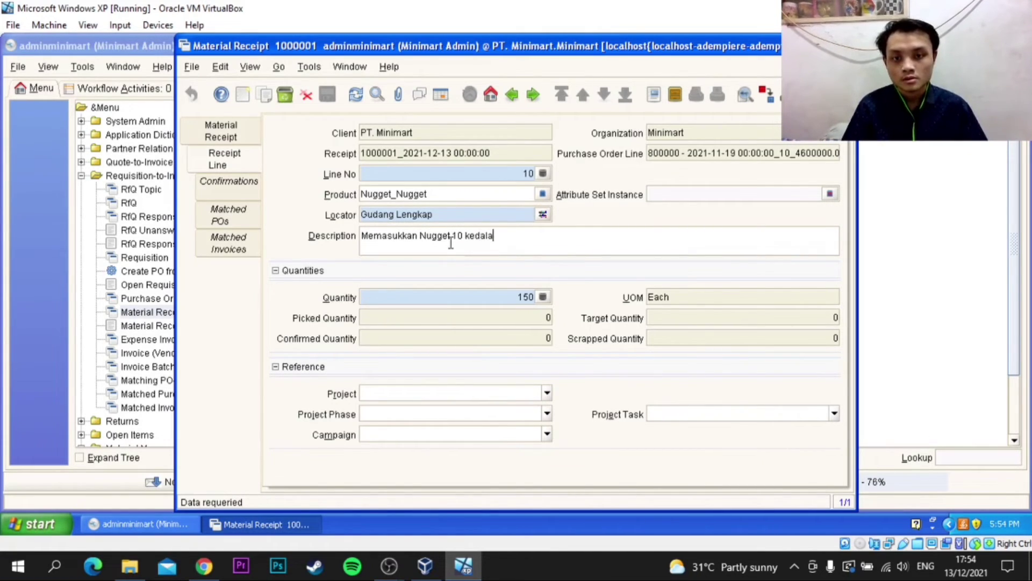
{"action": "type", "text": "m Gudang Lengkap"}
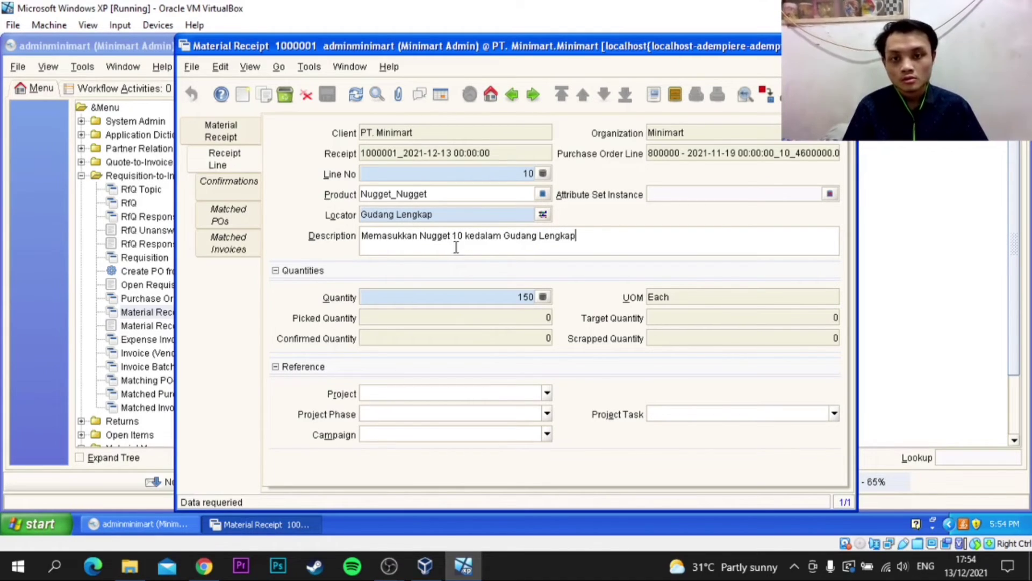
{"action": "left_click", "coordinate": [529, 297]}
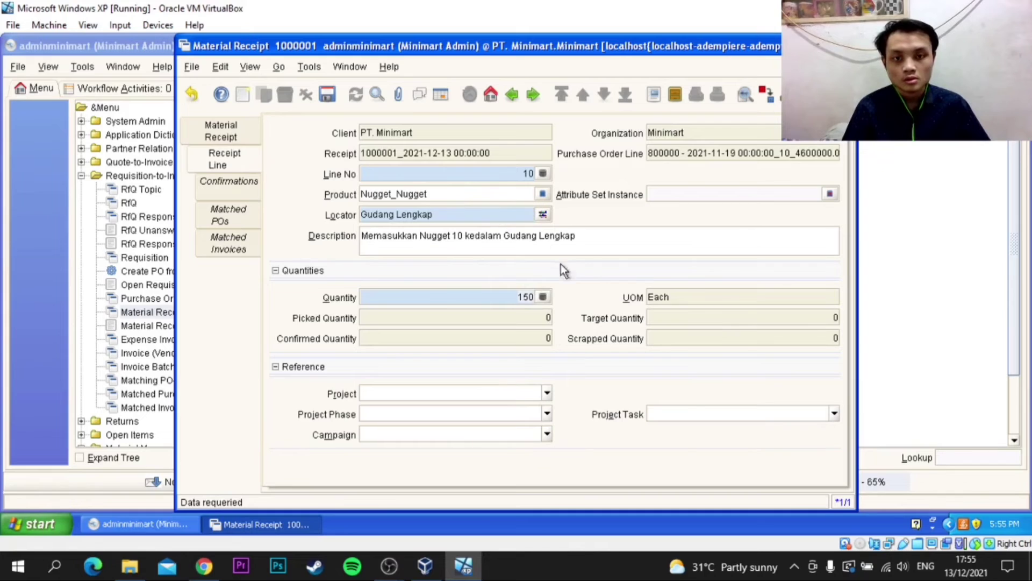
{"action": "left_click", "coordinate": [321, 93]}
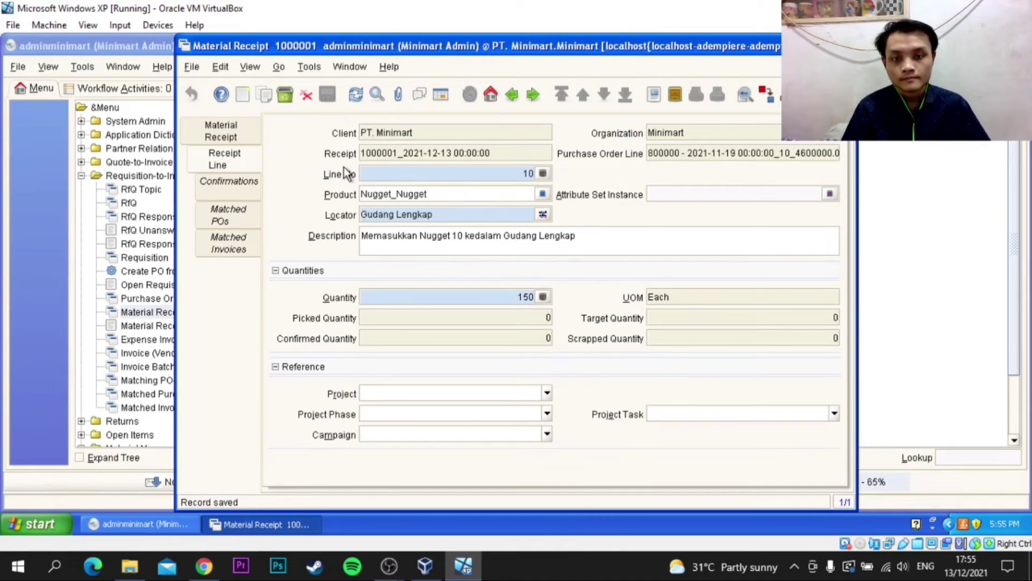
Return to the material receipt's header and process it with the document action Complete.
{"action": "left_click", "coordinate": [230, 133]}
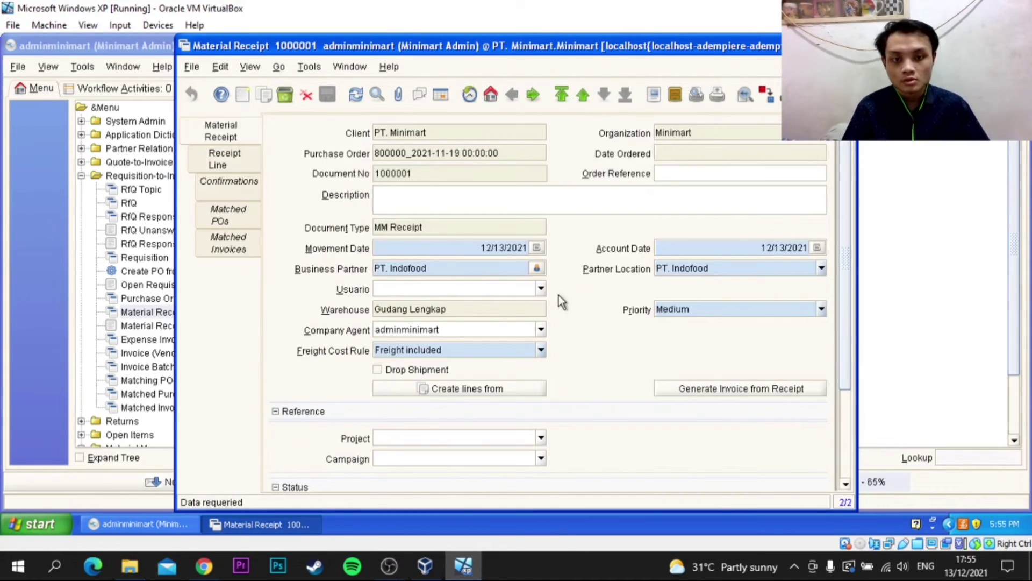
{"action": "scroll", "coordinate": [595, 301], "scroll_direction": "down", "scroll_amount": 3}
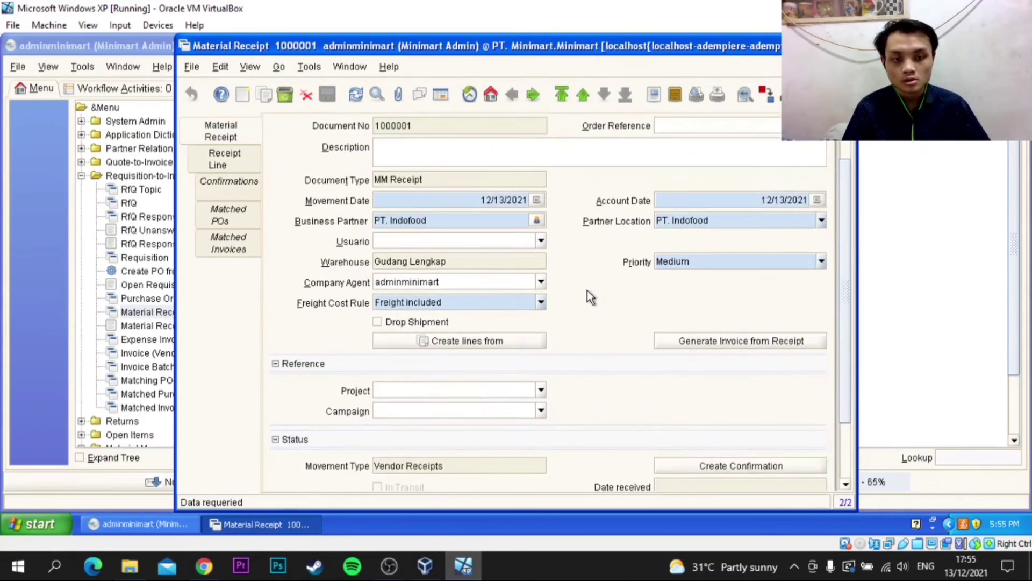
{"action": "scroll", "coordinate": [585, 282], "scroll_direction": "down", "scroll_amount": 2}
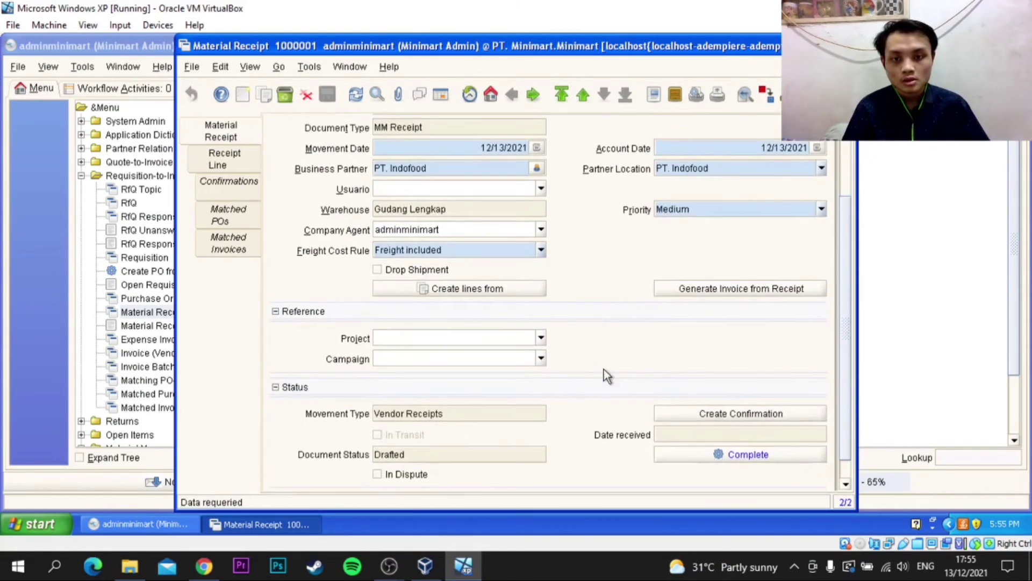
{"action": "left_click", "coordinate": [728, 454]}
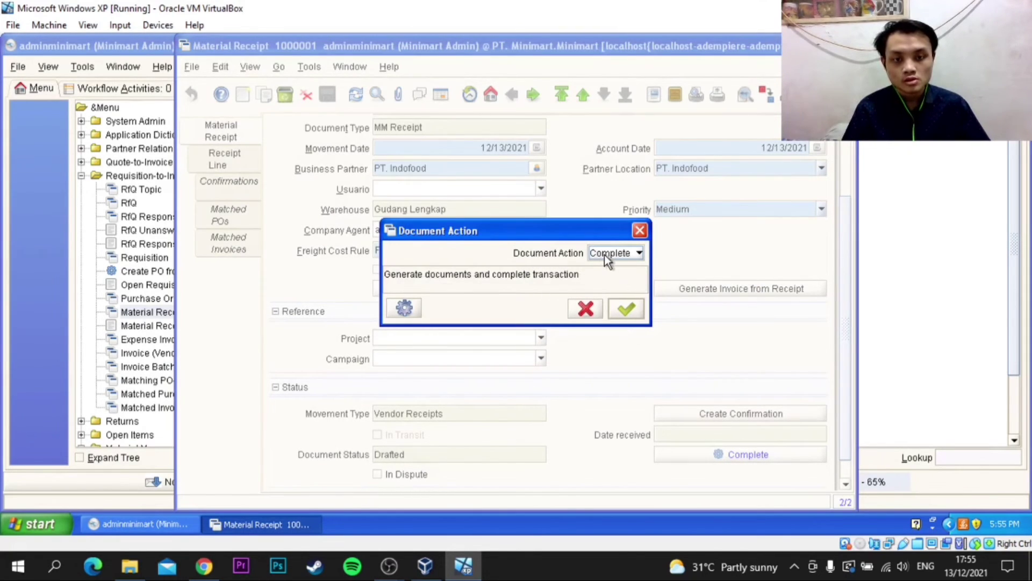
{"action": "left_click", "coordinate": [627, 309]}
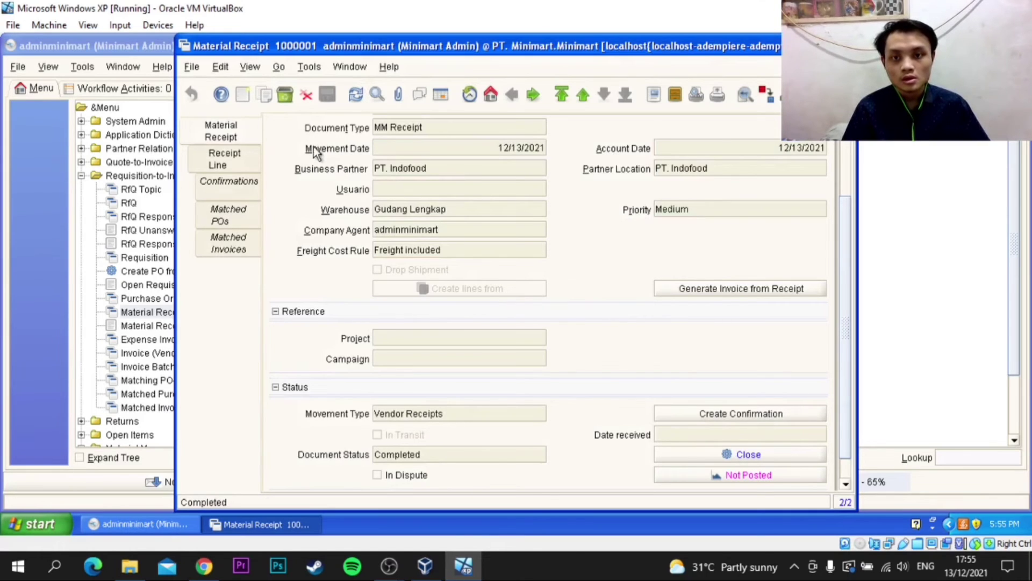
List all products in Product Info for warehouse Gudang Lengkap with a blank pricelist version to check the Nugget stock.
{"action": "scroll", "coordinate": [322, 262], "scroll_direction": "up", "scroll_amount": 2}
{"action": "scroll", "coordinate": [325, 250], "scroll_direction": "up", "scroll_amount": 5}
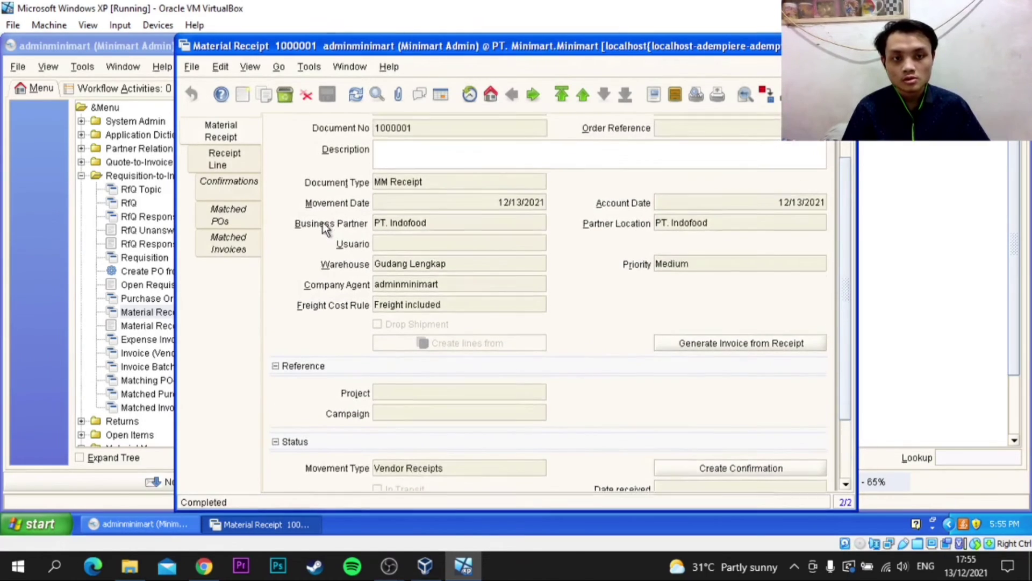
{"action": "scroll", "coordinate": [322, 186], "scroll_direction": "up", "scroll_amount": 1}
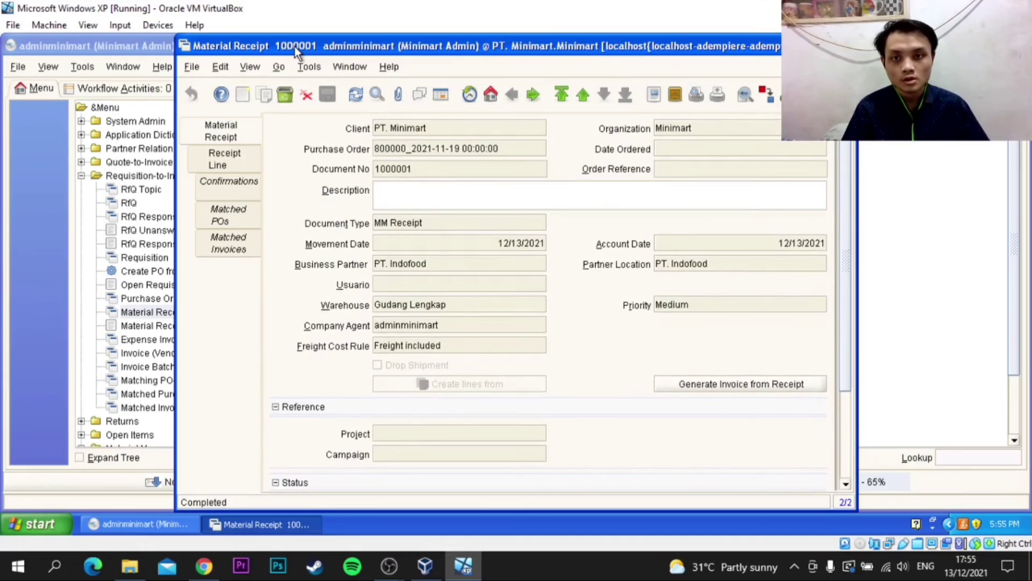
{"action": "left_click", "coordinate": [253, 66]}
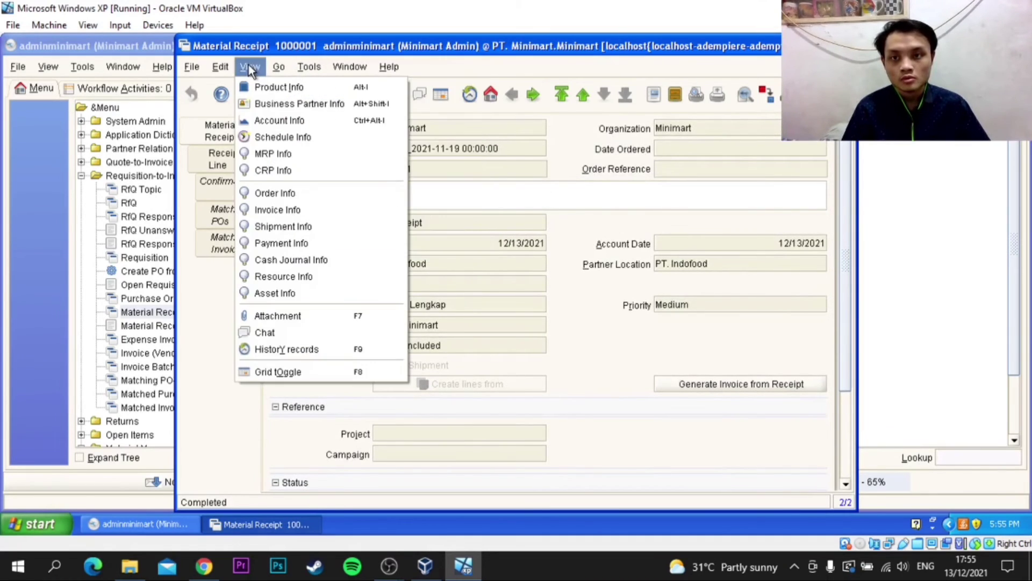
{"action": "left_click", "coordinate": [268, 84]}
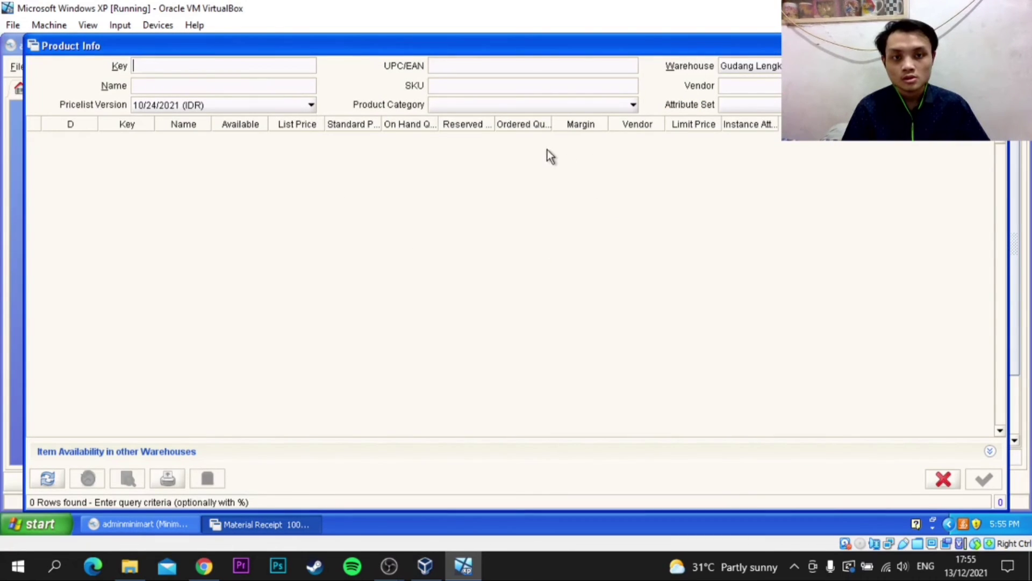
{"action": "left_click", "coordinate": [294, 107]}
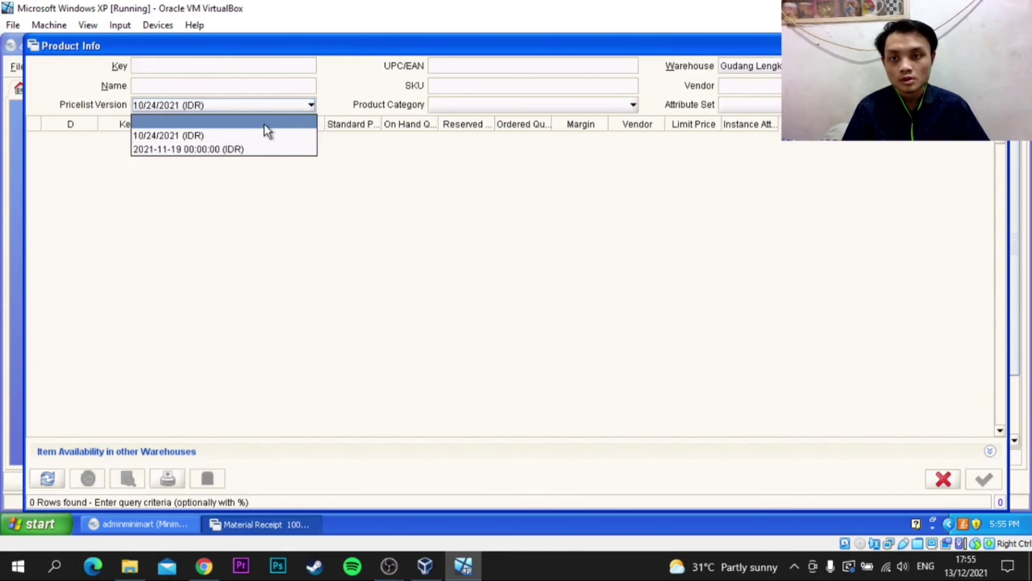
{"action": "left_click", "coordinate": [264, 124]}
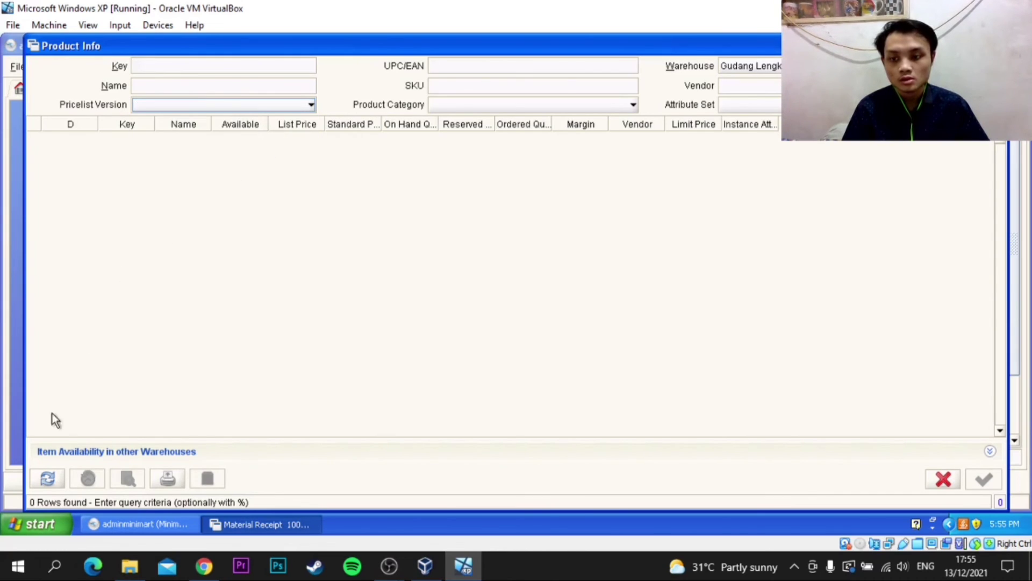
{"action": "left_click", "coordinate": [48, 478]}
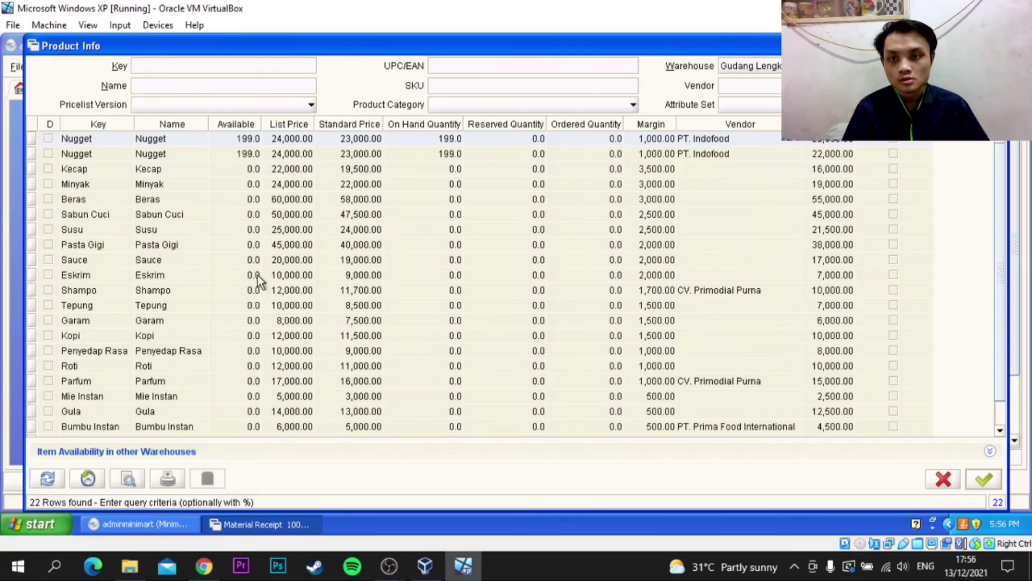